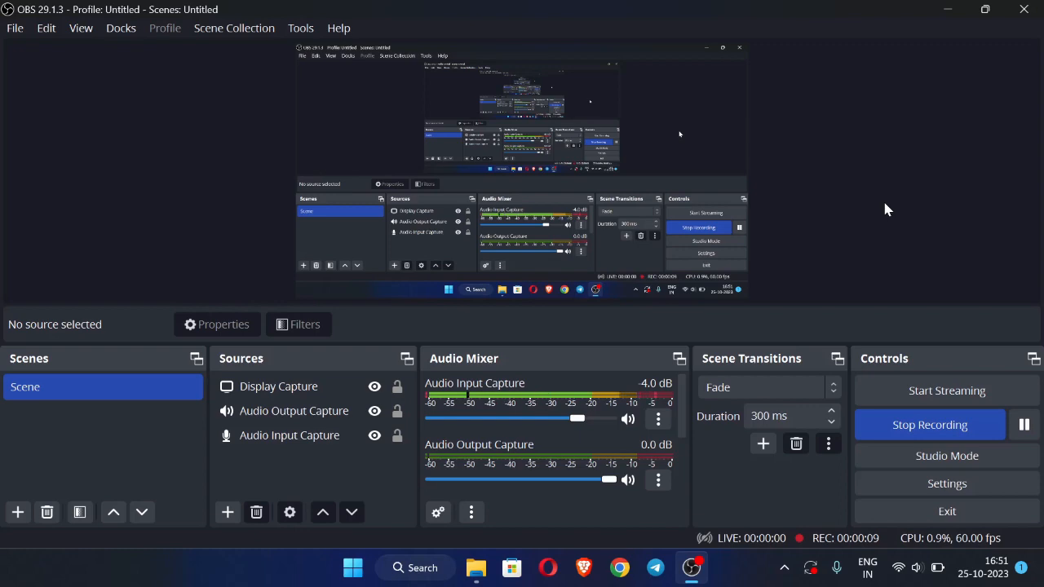
{"action": "left_click", "coordinate": [954, 7]}
{"action": "right_click", "coordinate": [404, 55]}
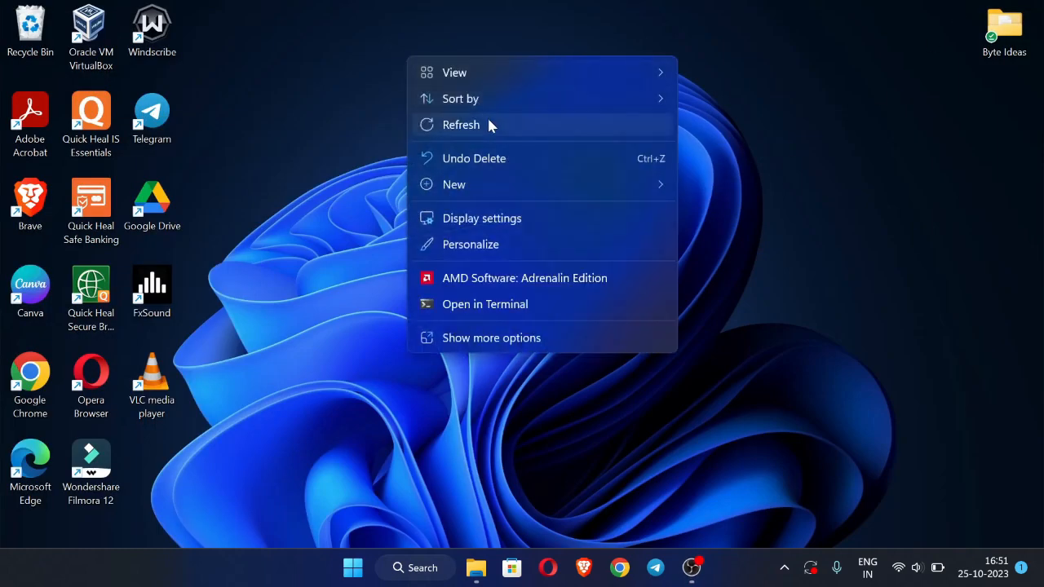
{"action": "left_click", "coordinate": [487, 117]}
{"action": "right_click", "coordinate": [377, 89]}
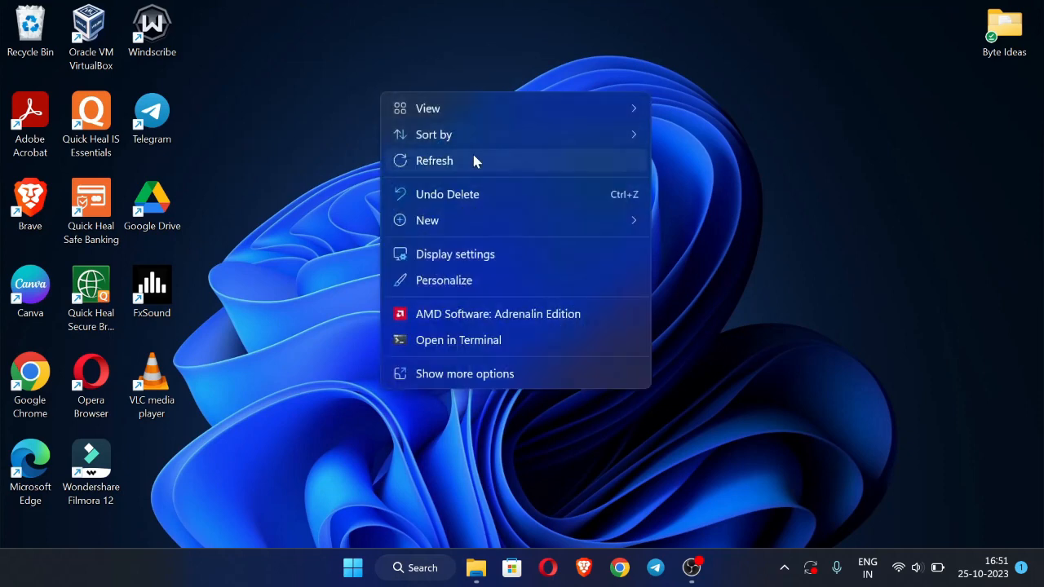
{"action": "left_click", "coordinate": [472, 155]}
{"action": "right_click", "coordinate": [391, 85]}
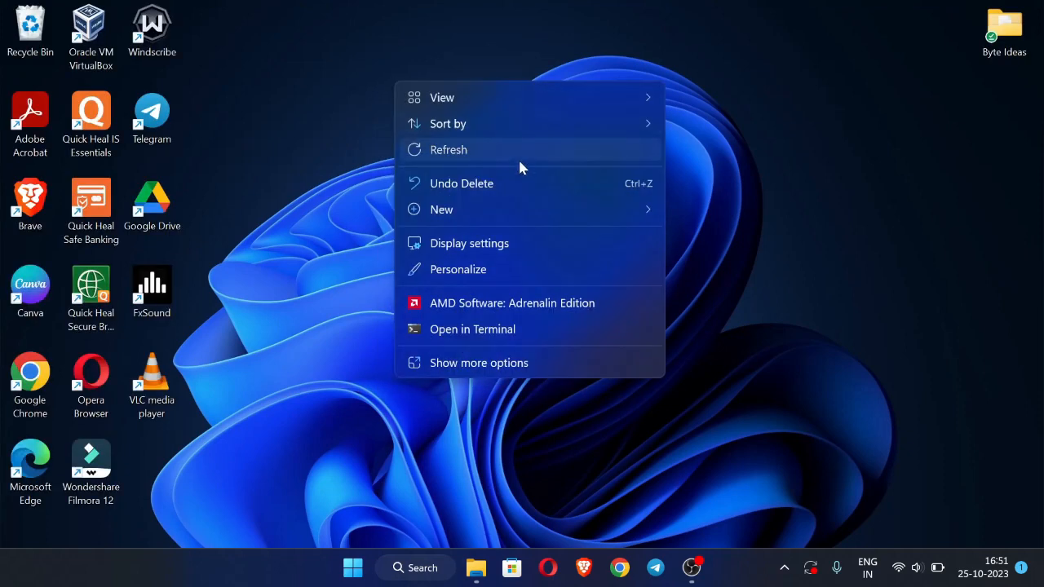
{"action": "left_click", "coordinate": [518, 156]}
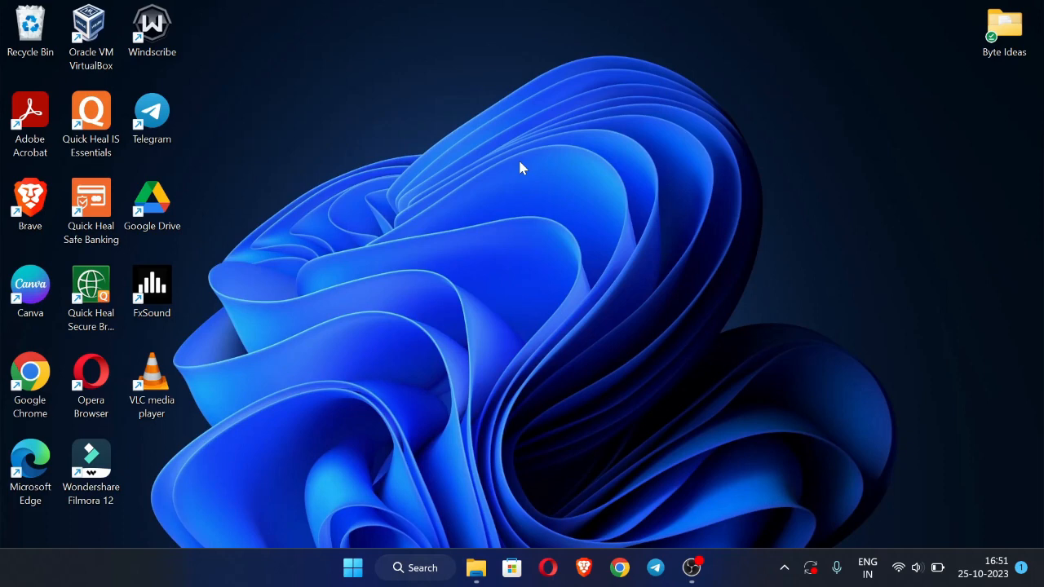
{"action": "right_click", "coordinate": [520, 162]}
{"action": "left_click", "coordinate": [613, 229]}
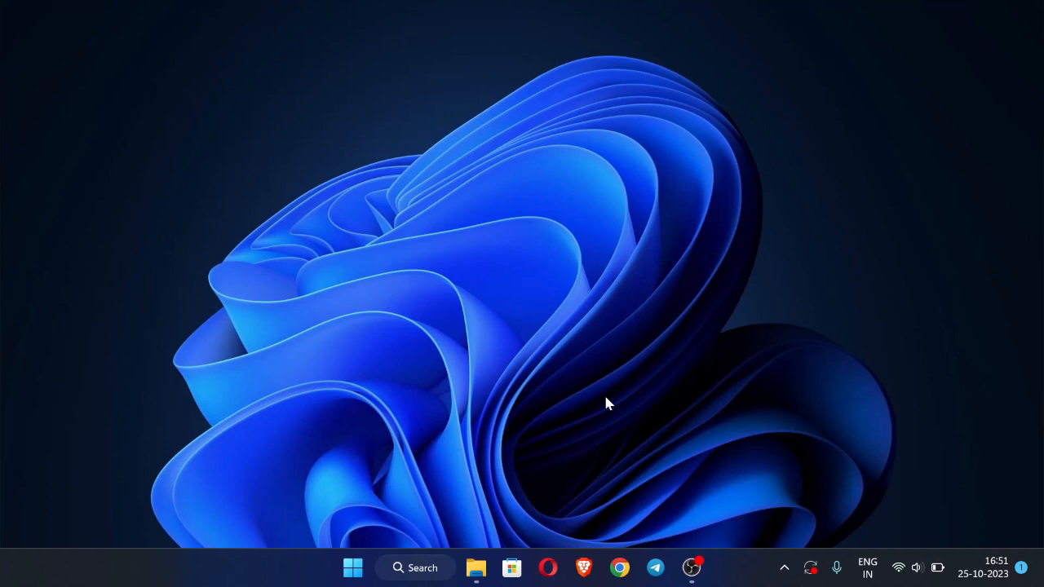
- Open Google Chrome, search for "xampp download for windows" and open the Apache Friends Download XAMPP page
{"action": "left_click", "coordinate": [619, 566]}
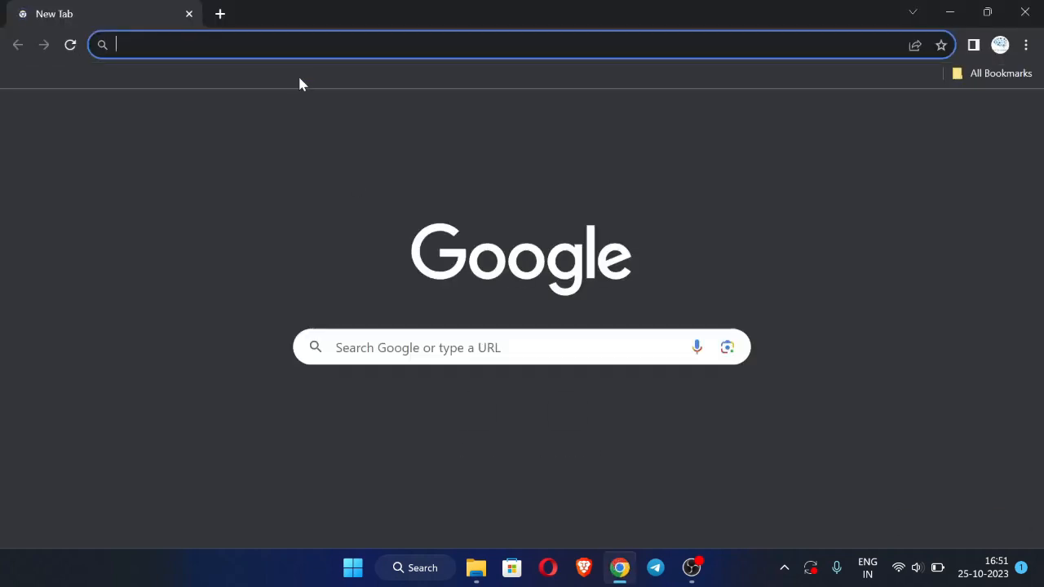
{"action": "type", "text": "xa"}
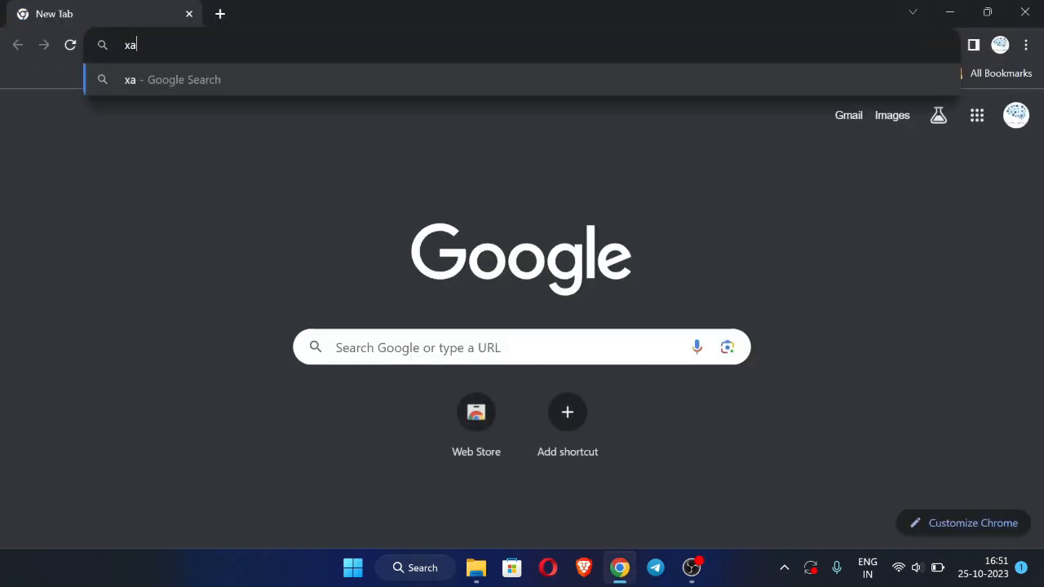
{"action": "type", "text": "mpp"}
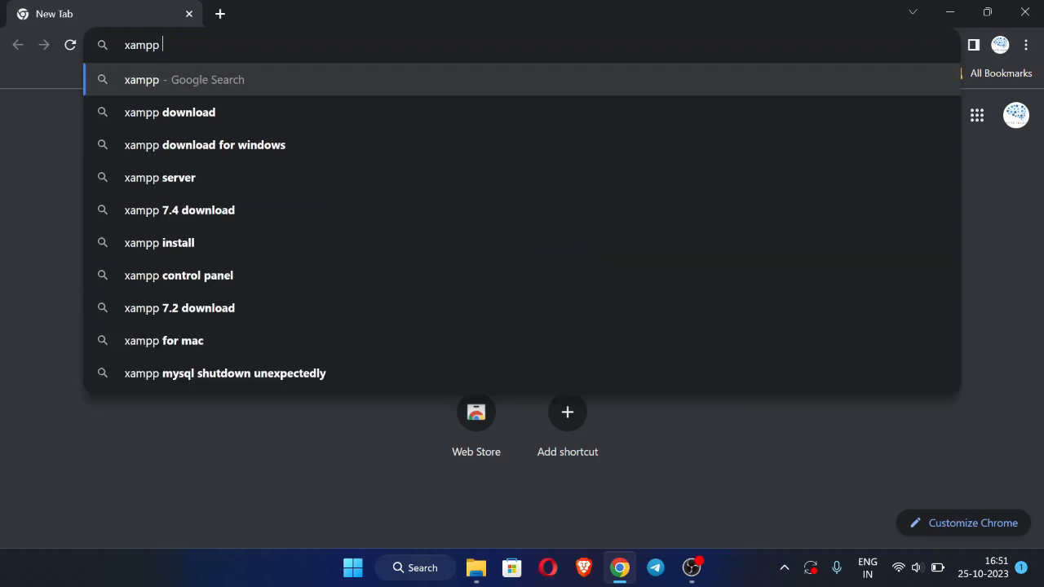
{"action": "key", "text": "Down"}
{"action": "key", "text": "Down"}
{"action": "key", "text": "Return"}
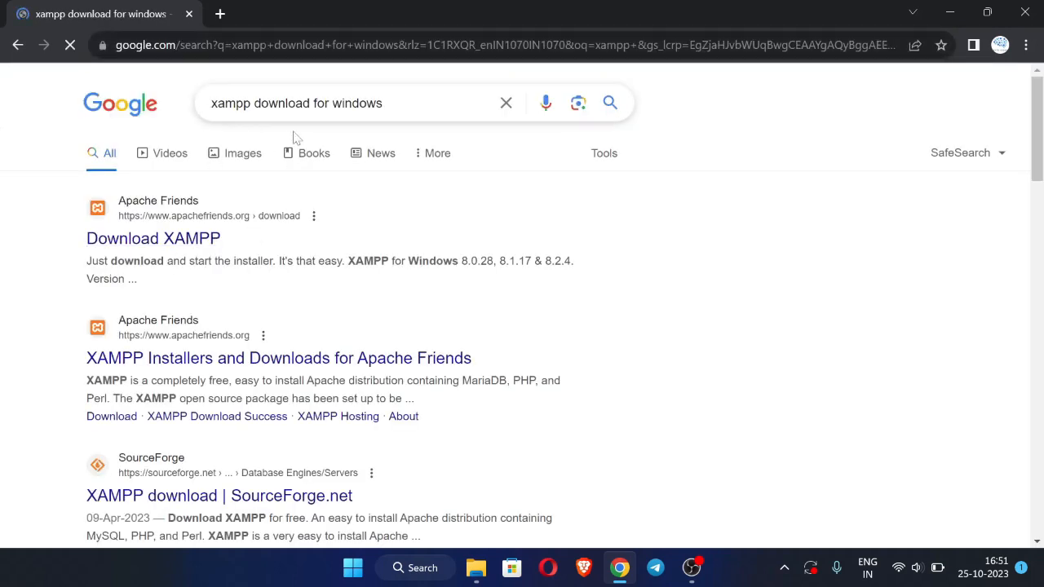
{"action": "left_click", "coordinate": [150, 241]}
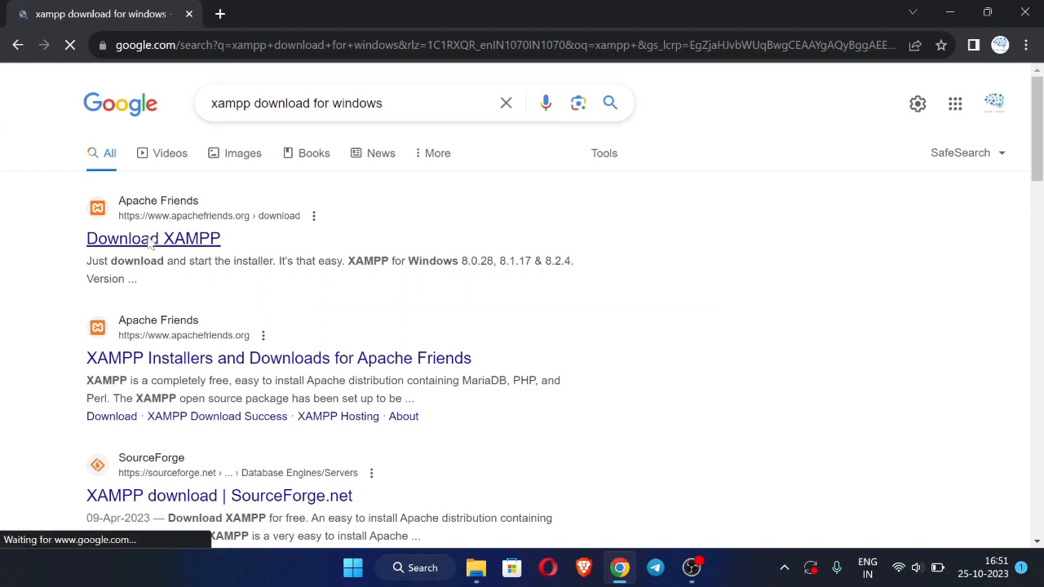
- Examine the XAMPP versions offered for Windows, Linux and OS X on the download page
{"action": "scroll", "coordinate": [444, 323], "scroll_direction": "down", "scroll_amount": 1}
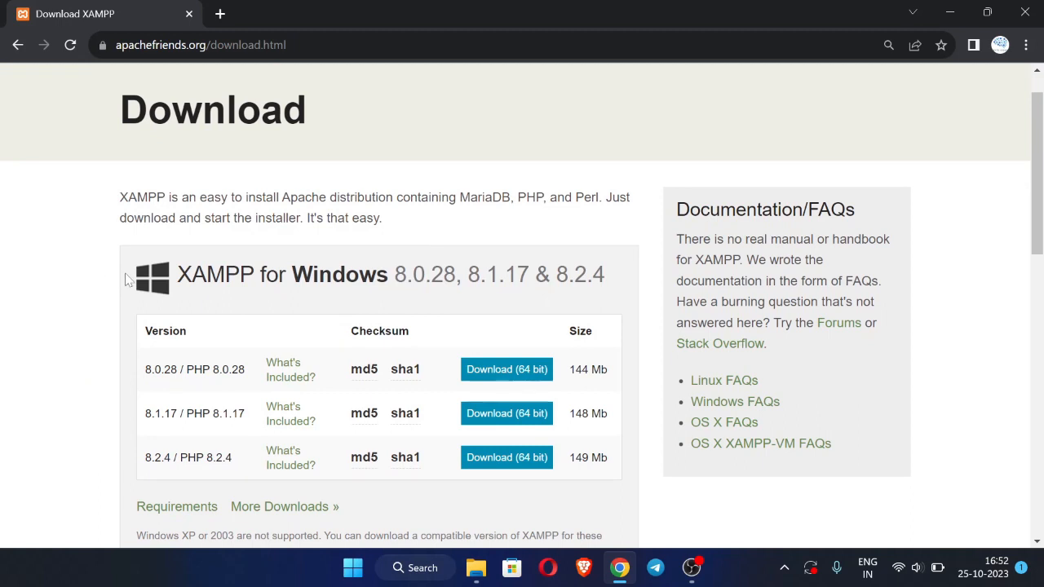
{"action": "left_click_drag", "start_coordinate": [125, 279], "coordinate": [380, 284]}
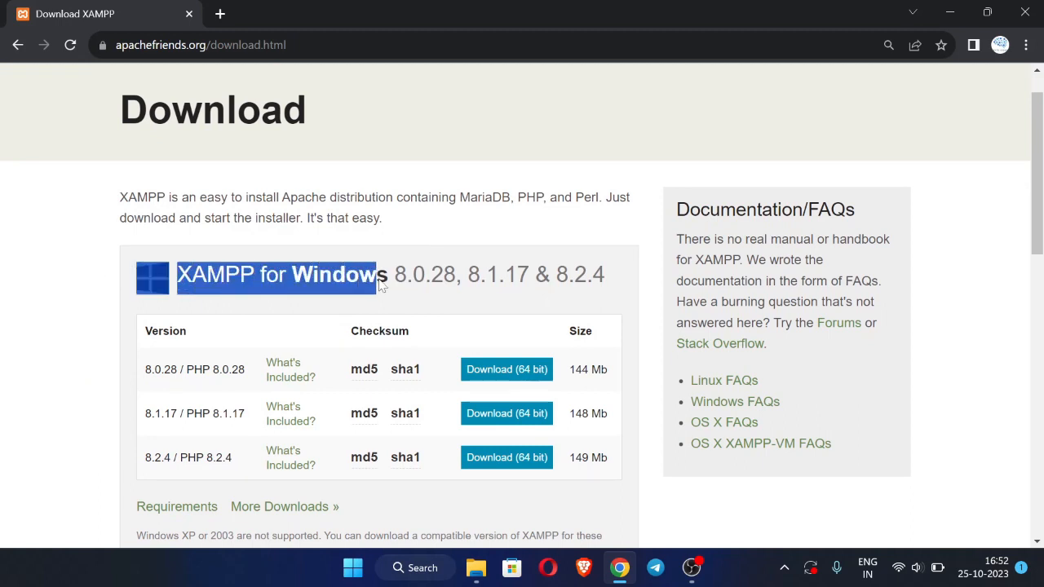
{"action": "left_click", "coordinate": [380, 284]}
{"action": "scroll", "coordinate": [377, 280], "scroll_direction": "down", "scroll_amount": 4}
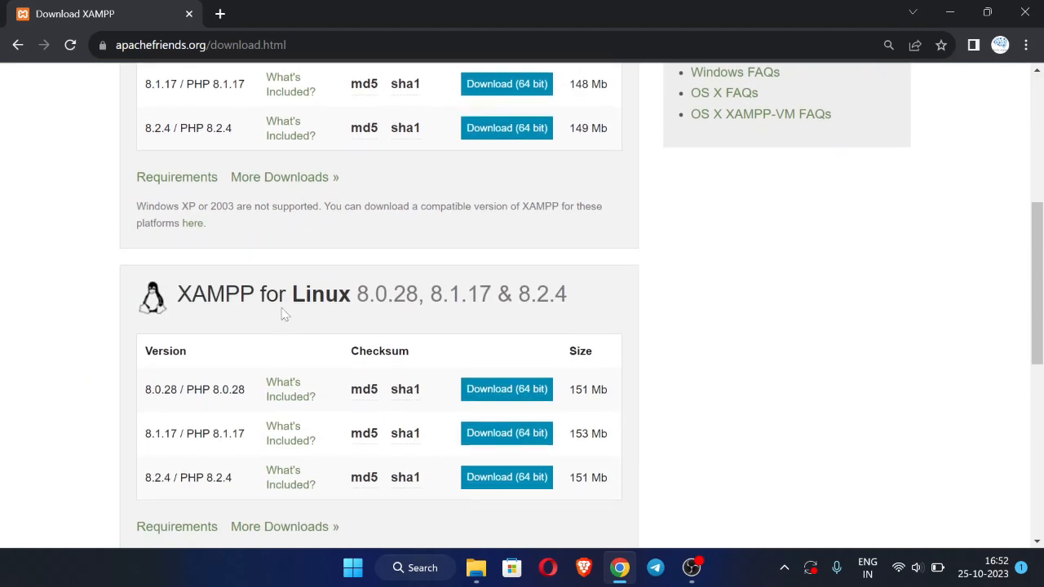
{"action": "double_click", "coordinate": [321, 309]}
{"action": "scroll", "coordinate": [322, 305], "scroll_direction": "down", "scroll_amount": 6}
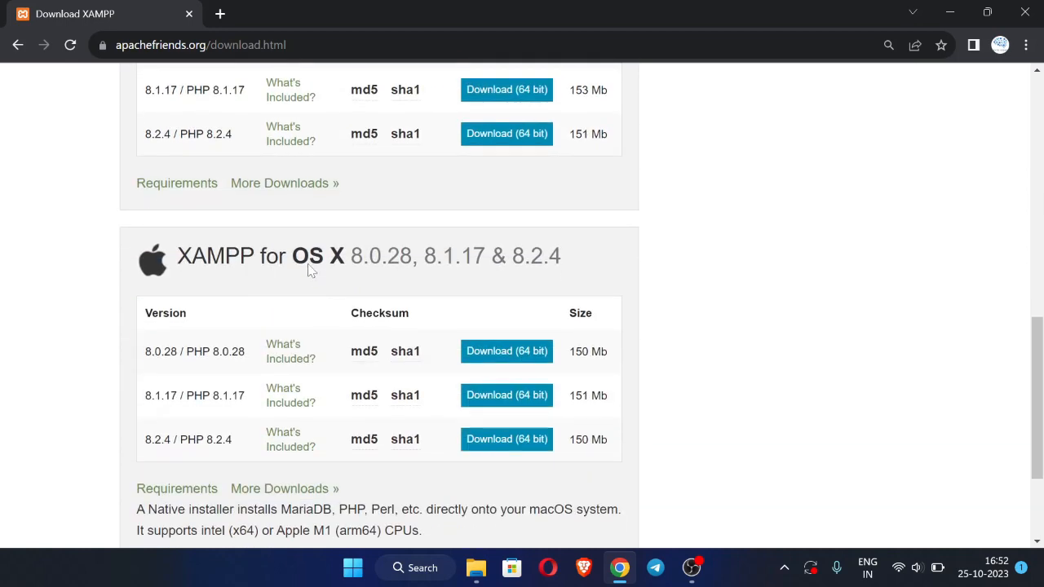
{"action": "scroll", "coordinate": [371, 283], "scroll_direction": "up", "scroll_amount": 4}
{"action": "scroll", "coordinate": [269, 314], "scroll_direction": "down", "scroll_amount": 1}
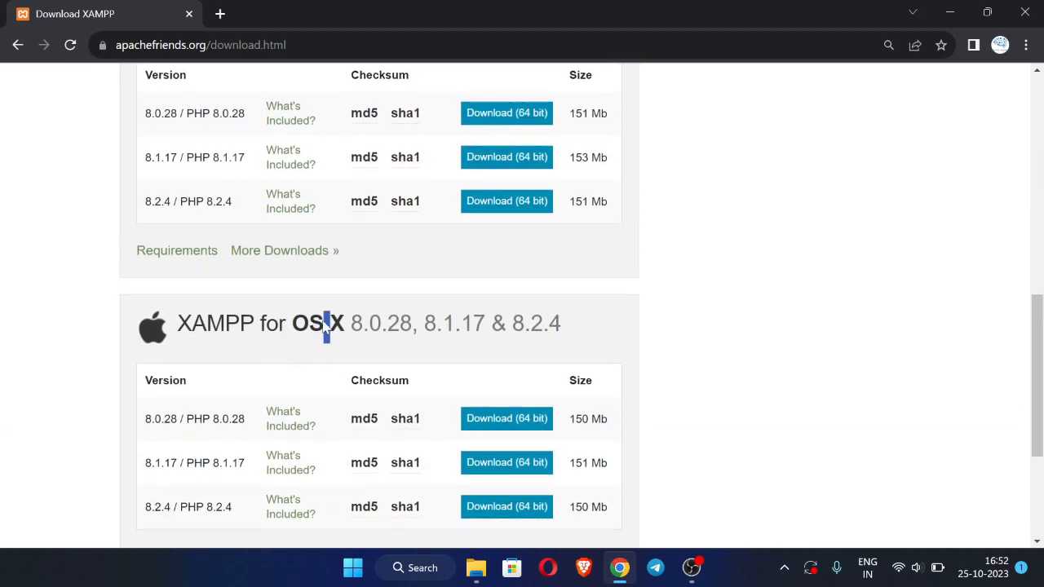
{"action": "scroll", "coordinate": [324, 325], "scroll_direction": "up", "scroll_amount": 4}
{"action": "scroll", "coordinate": [323, 324], "scroll_direction": "up", "scroll_amount": 4}
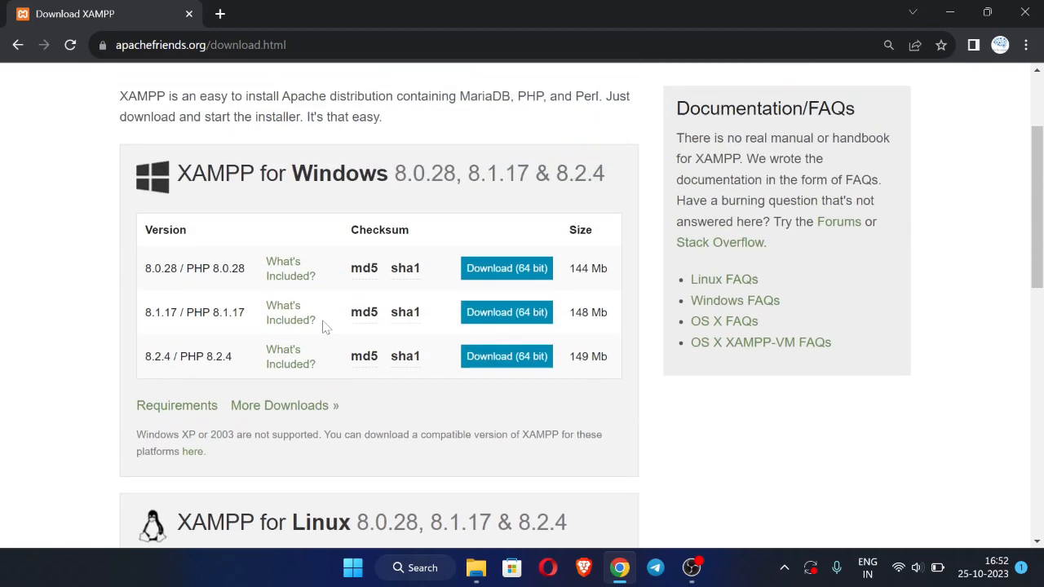
{"action": "scroll", "coordinate": [309, 359], "scroll_direction": "down", "scroll_amount": 1}
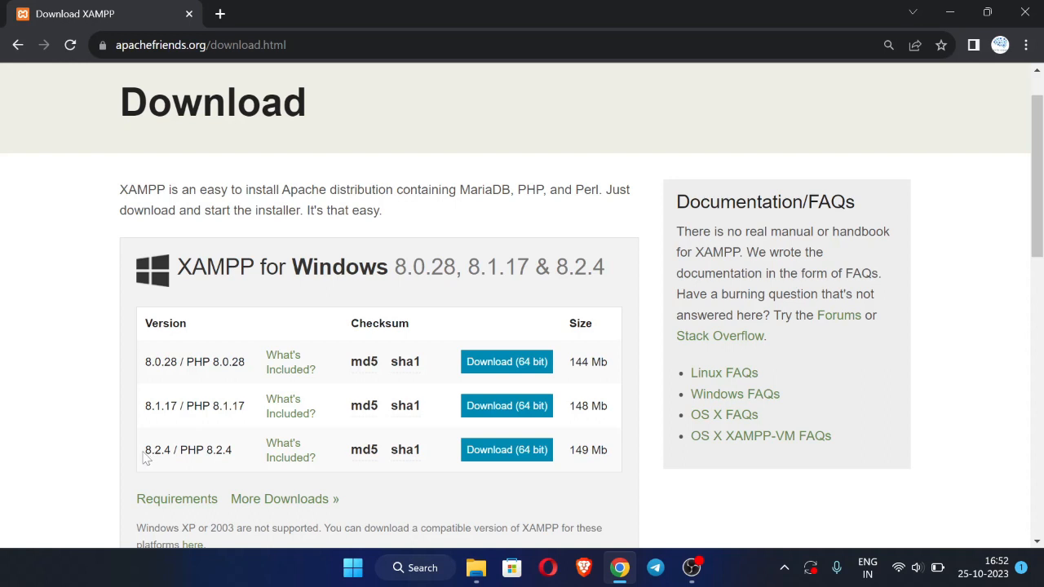
- Download the 64-bit XAMPP 8.2.4 / PHP 8.2.4 installer for Windows and check its download progress
{"action": "left_click_drag", "start_coordinate": [145, 458], "coordinate": [241, 463]}
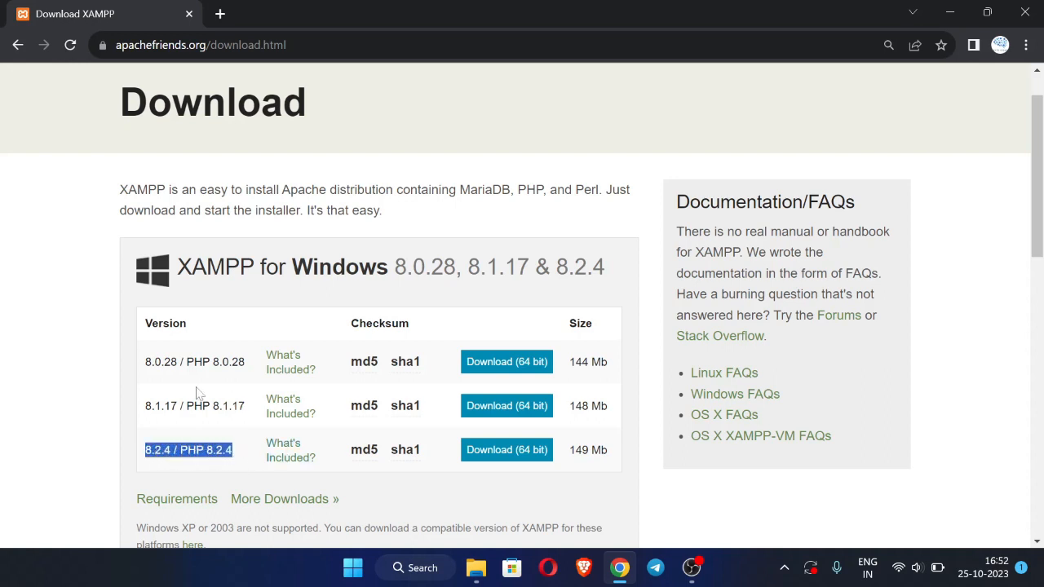
{"action": "left_click", "coordinate": [128, 427]}
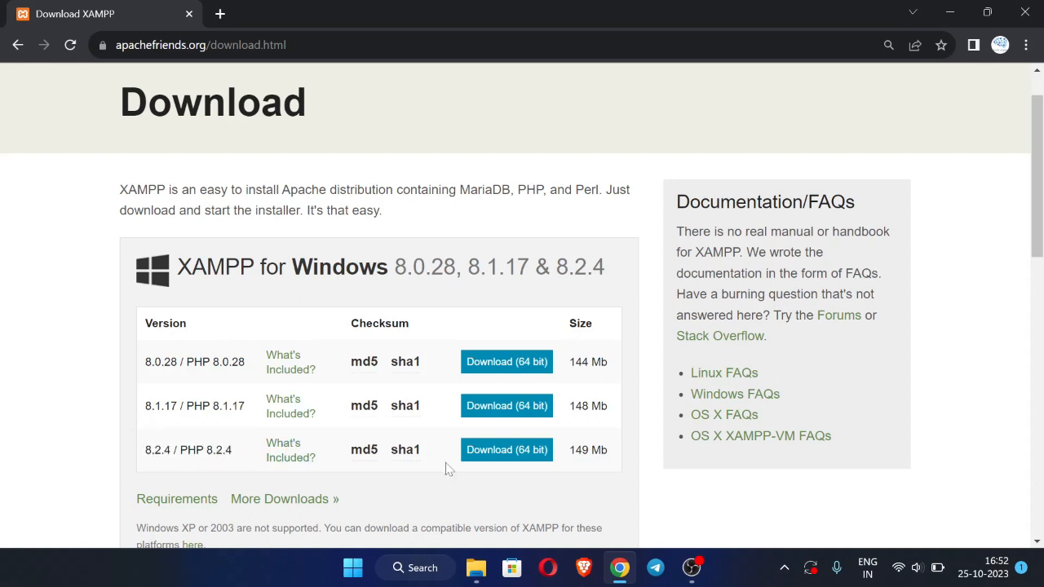
{"action": "left_click", "coordinate": [516, 457]}
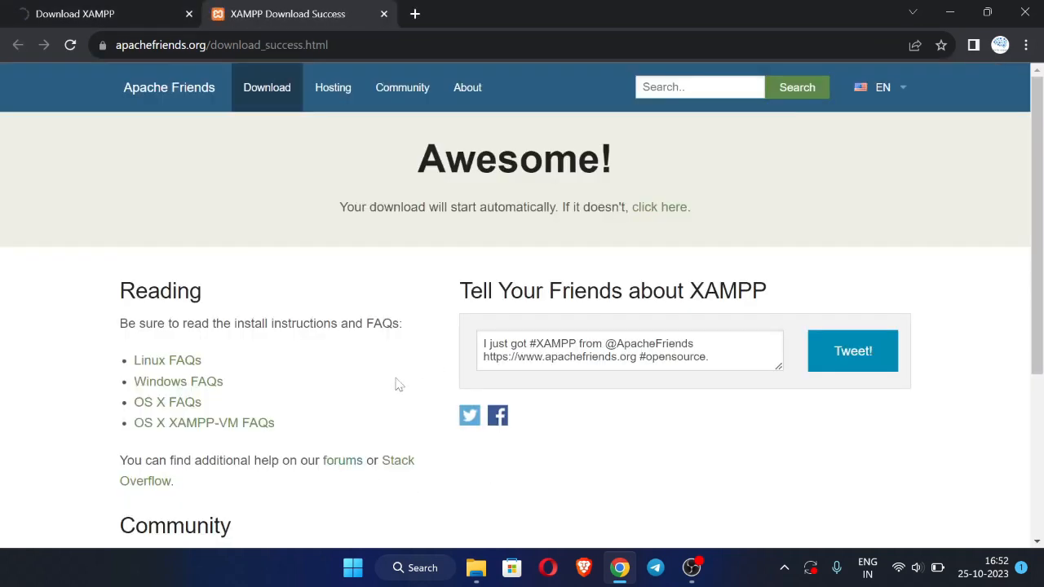
{"action": "left_click", "coordinate": [142, 9]}
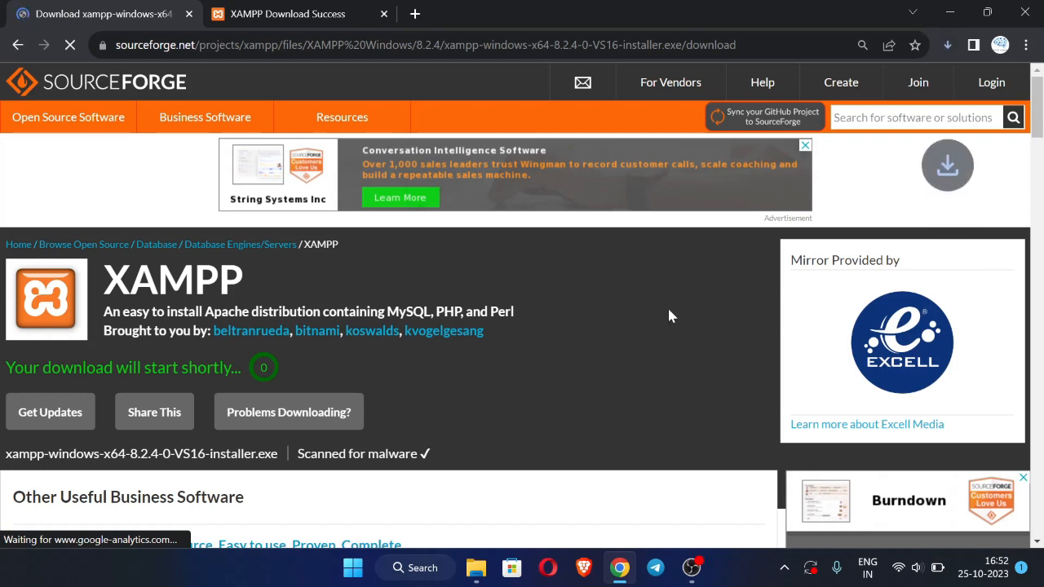
{"action": "left_click", "coordinate": [949, 45]}
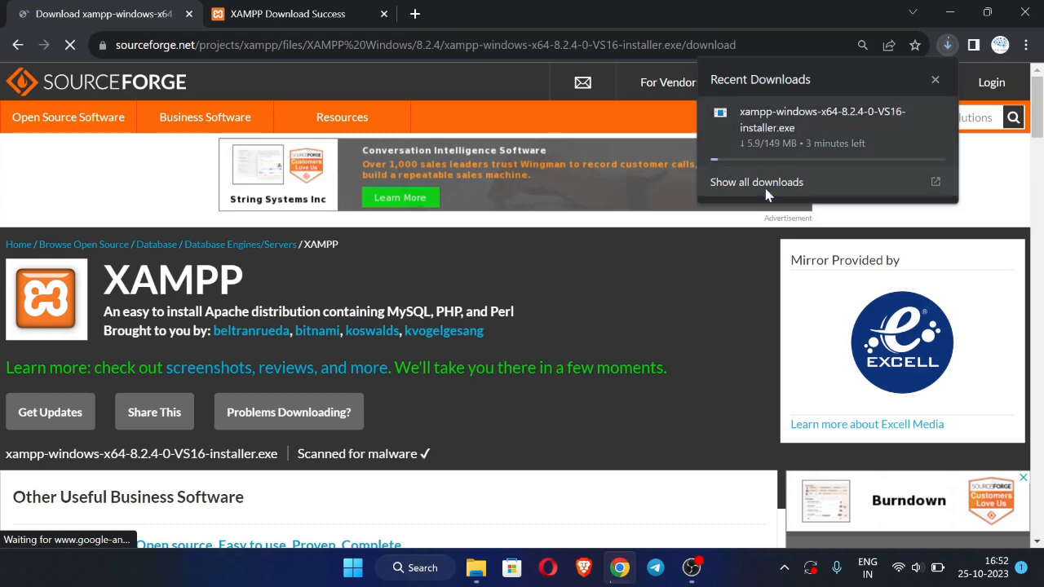
- Search for "wordpress download" in a new browser tab and open the WordPress.org download page
{"action": "left_click", "coordinate": [414, 13]}
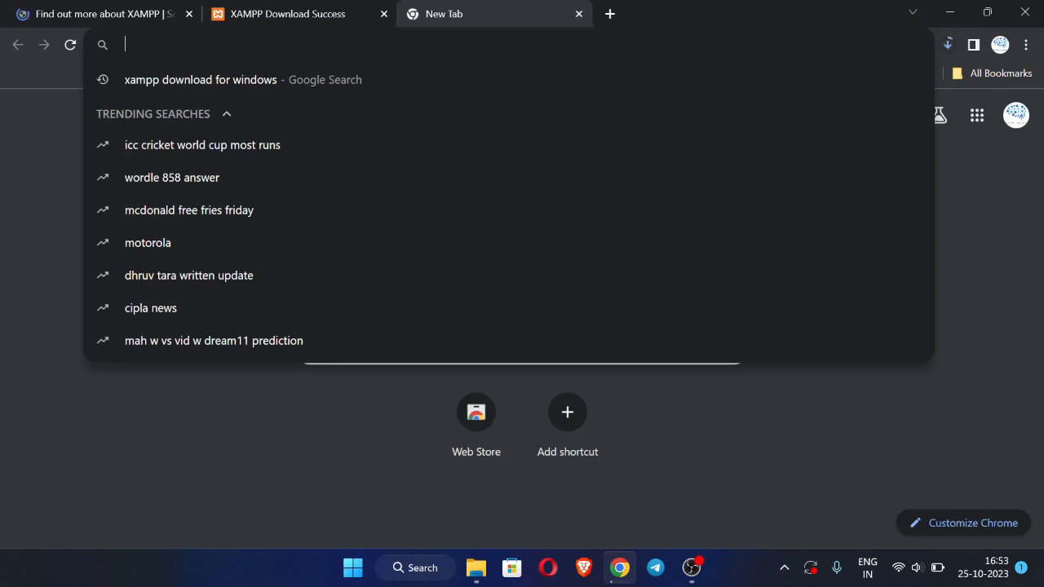
{"action": "type", "text": "word"}
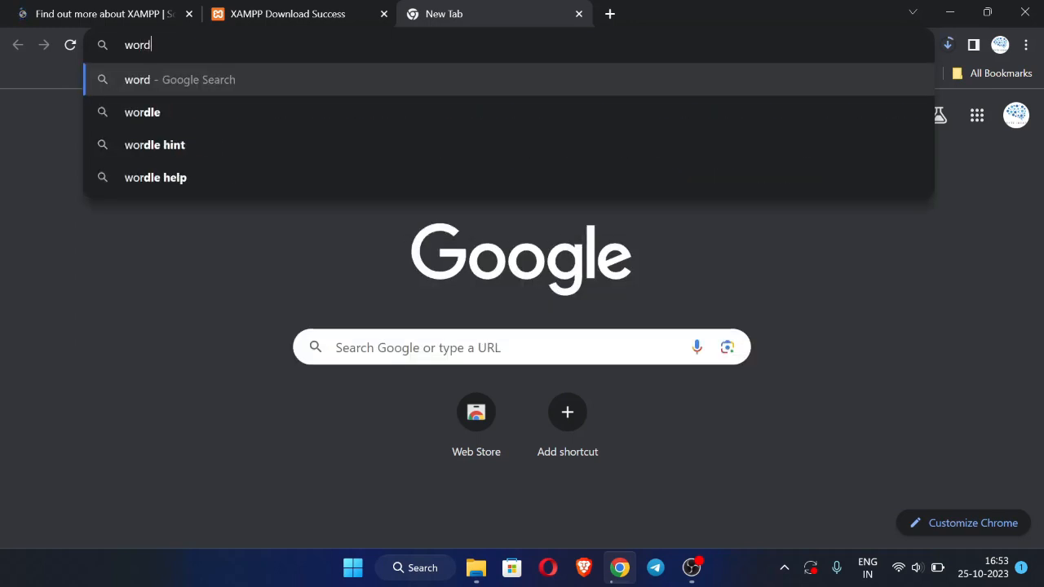
{"action": "type", "text": "press downloa"}
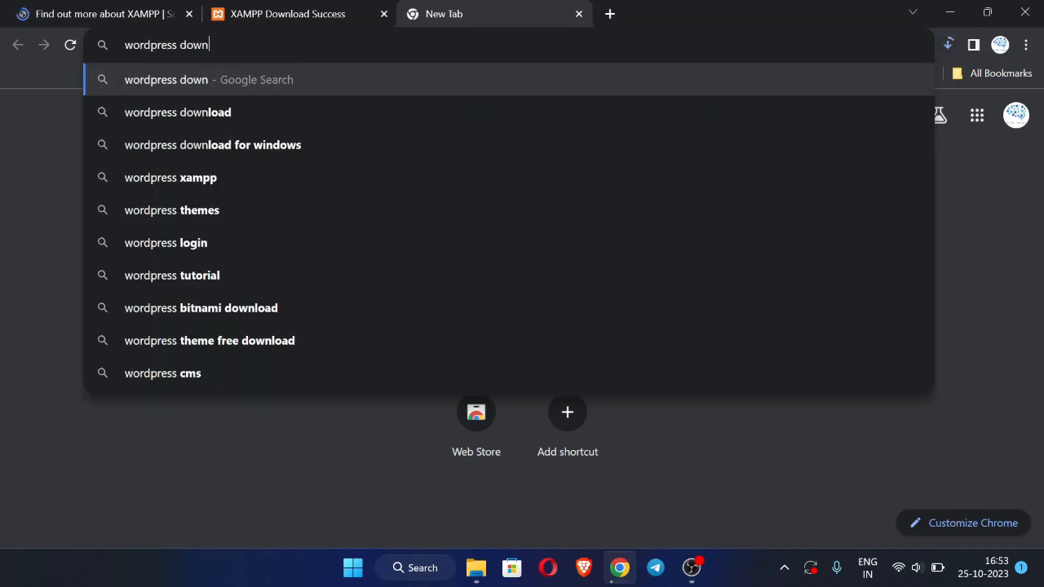
{"action": "type", "text": "d"}
{"action": "key", "text": "Return"}
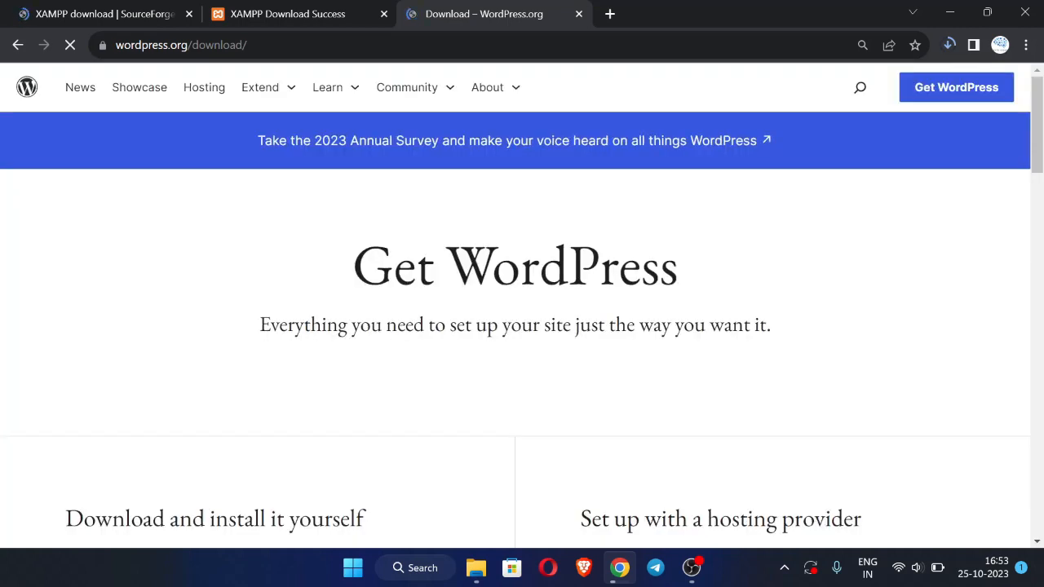
- Download WordPress 6.3.2 from the self-install section and look over the rest of the page
{"action": "scroll", "coordinate": [554, 321], "scroll_direction": "down", "scroll_amount": 3}
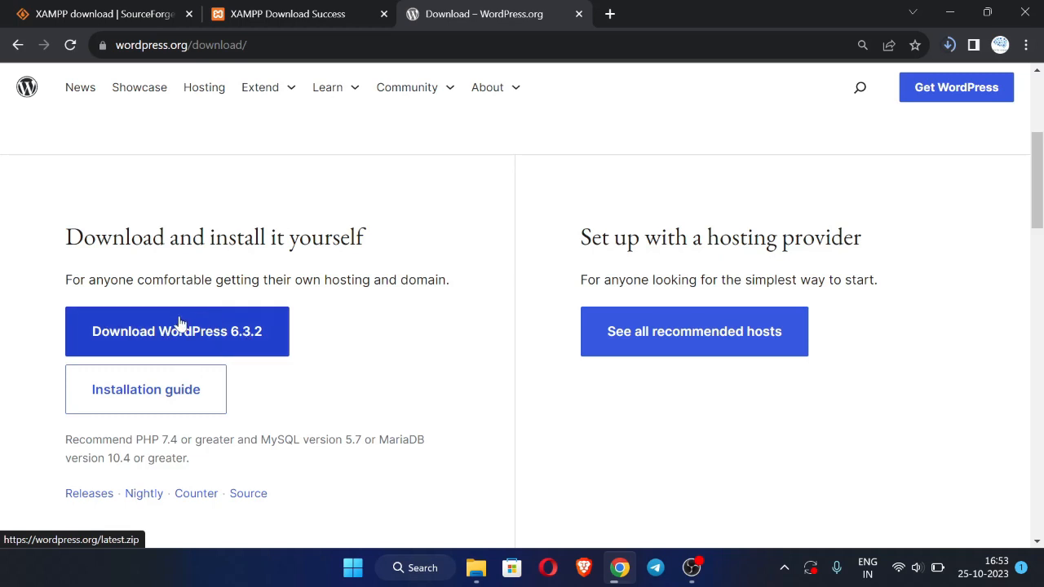
{"action": "left_click", "coordinate": [143, 332]}
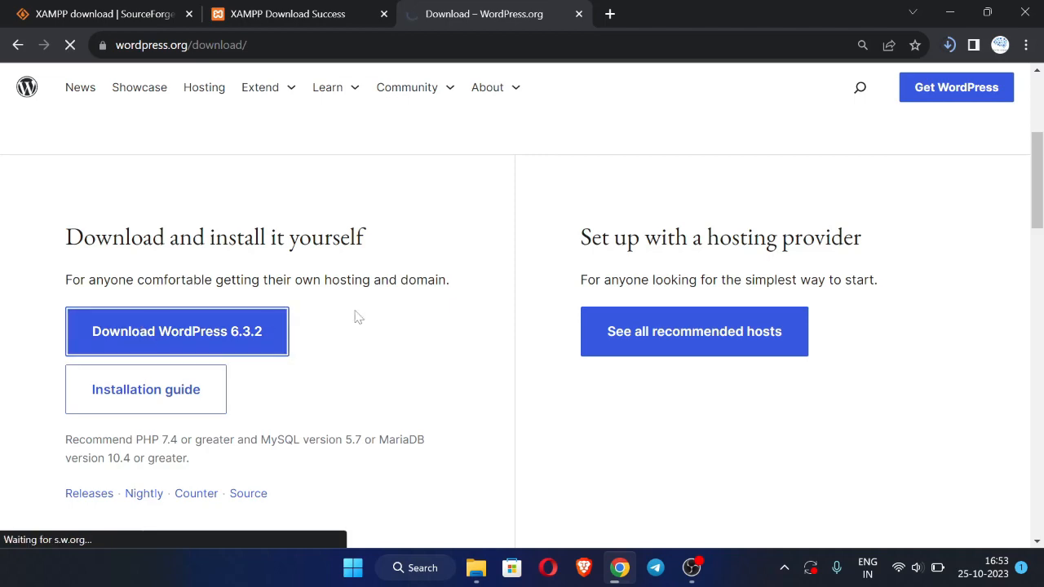
{"action": "scroll", "coordinate": [491, 323], "scroll_direction": "down", "scroll_amount": 10}
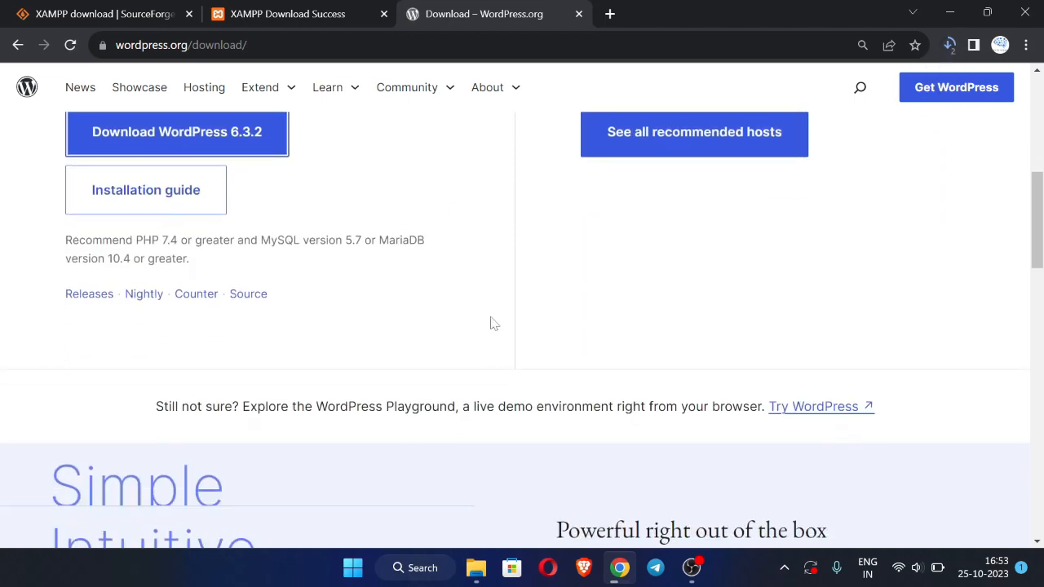
{"action": "scroll", "coordinate": [491, 323], "scroll_direction": "down", "scroll_amount": 9}
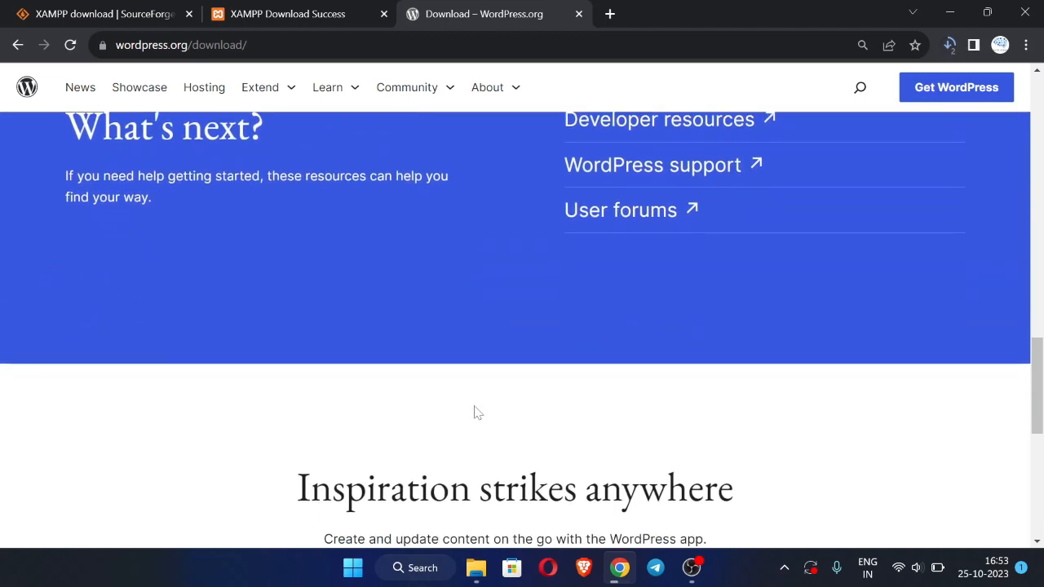
{"action": "scroll", "coordinate": [473, 413], "scroll_direction": "up", "scroll_amount": 20}
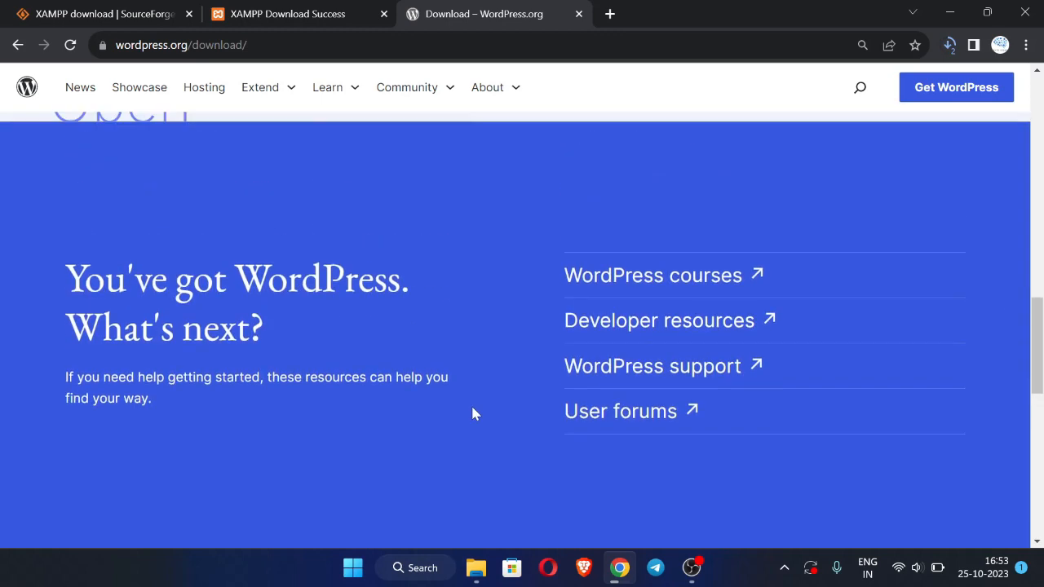
- Show the downloaded XAMPP installer in its folder from the browser's full downloads list and select it together with the wordpress-6.3.2 archive
{"action": "left_click", "coordinate": [951, 45]}
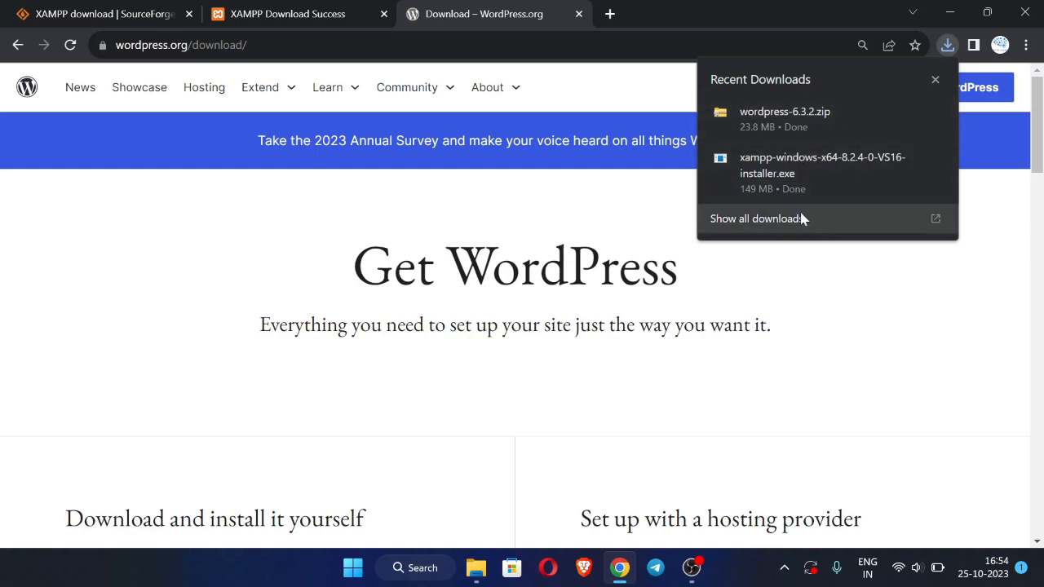
{"action": "left_click", "coordinate": [870, 231]}
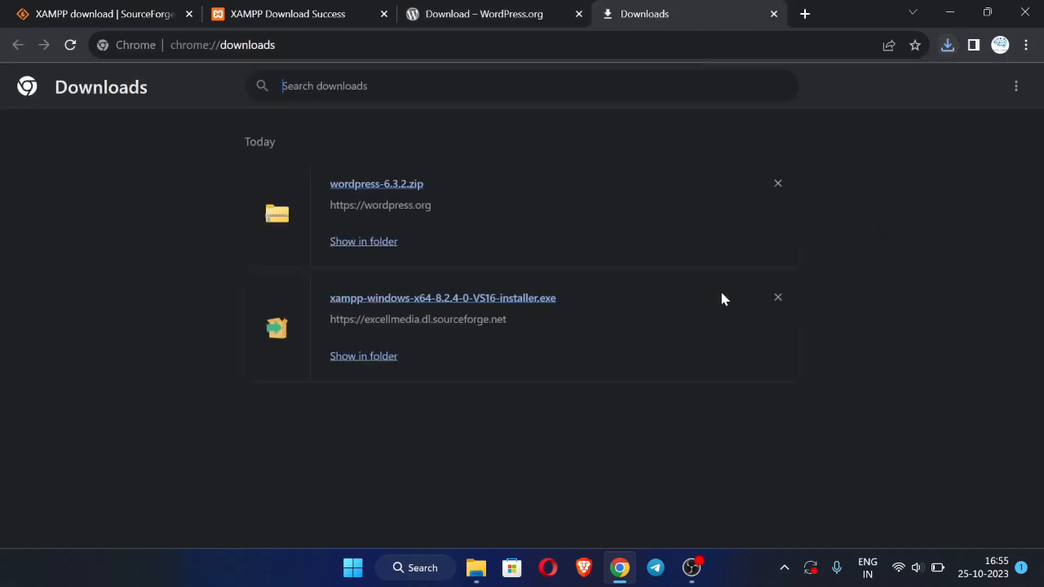
{"action": "left_click", "coordinate": [356, 359]}
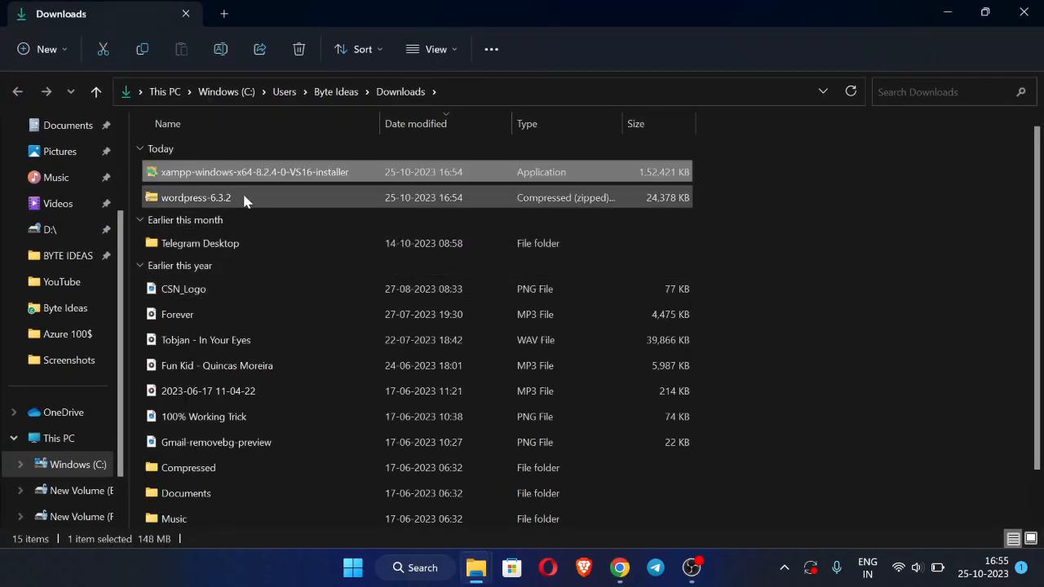
{"action": "left_click", "coordinate": [139, 172]}
{"action": "left_click_drag", "start_coordinate": [153, 179], "coordinate": [173, 196]}
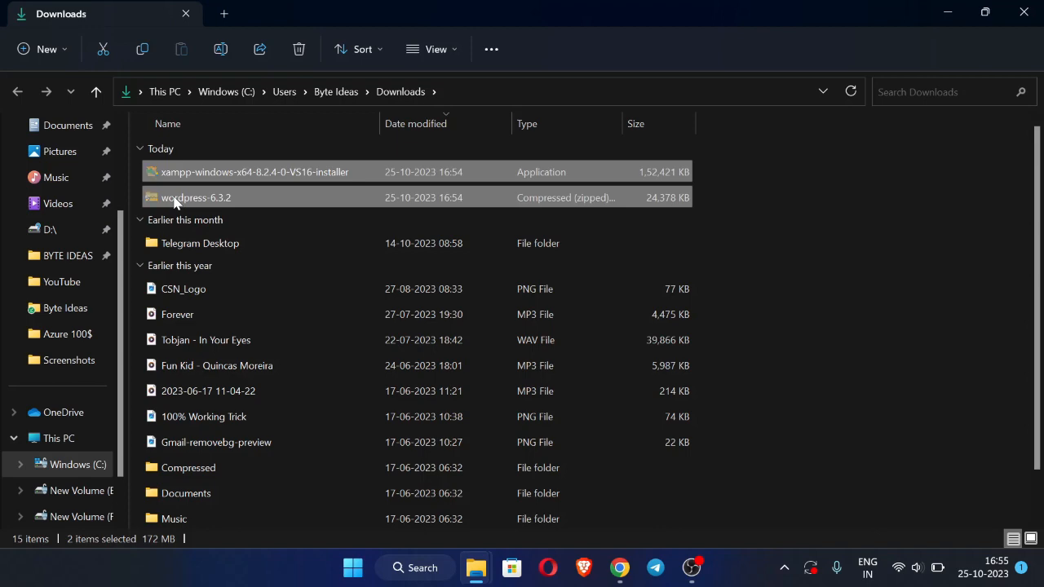
- Close the Downloads folder and browser windows, paste the XAMPP installer and wordpress-6.3.2 archive onto the desktop, and refresh it
{"action": "left_click", "coordinate": [1023, 13]}
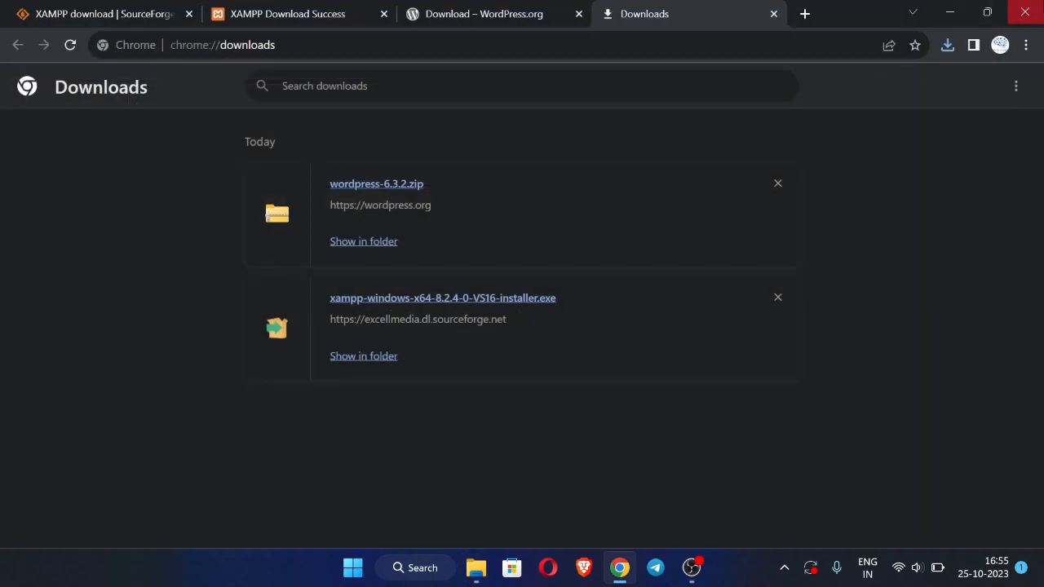
{"action": "left_click", "coordinate": [1024, 13]}
{"action": "right_click", "coordinate": [408, 97]}
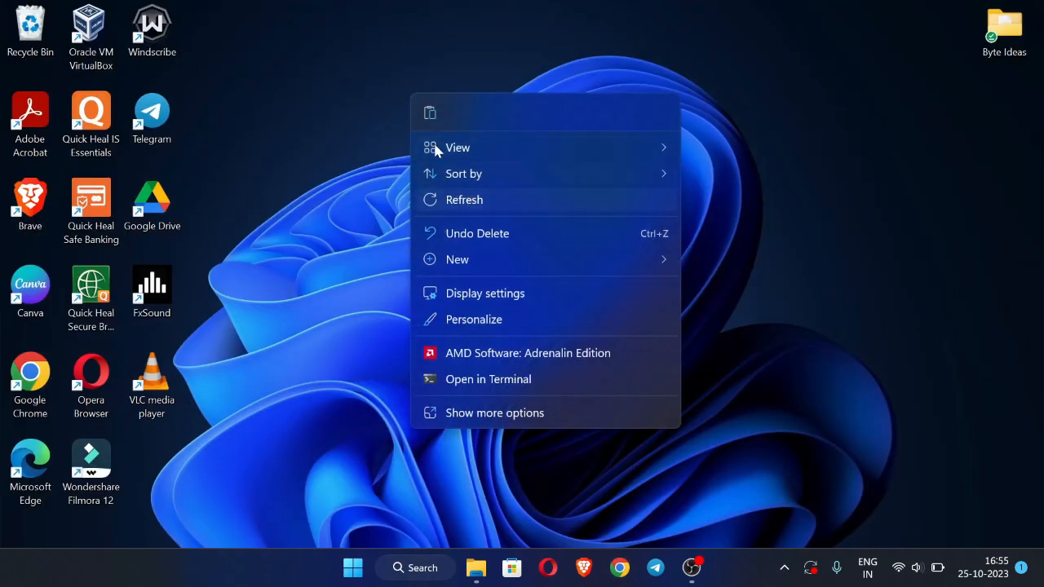
{"action": "left_click", "coordinate": [431, 117]}
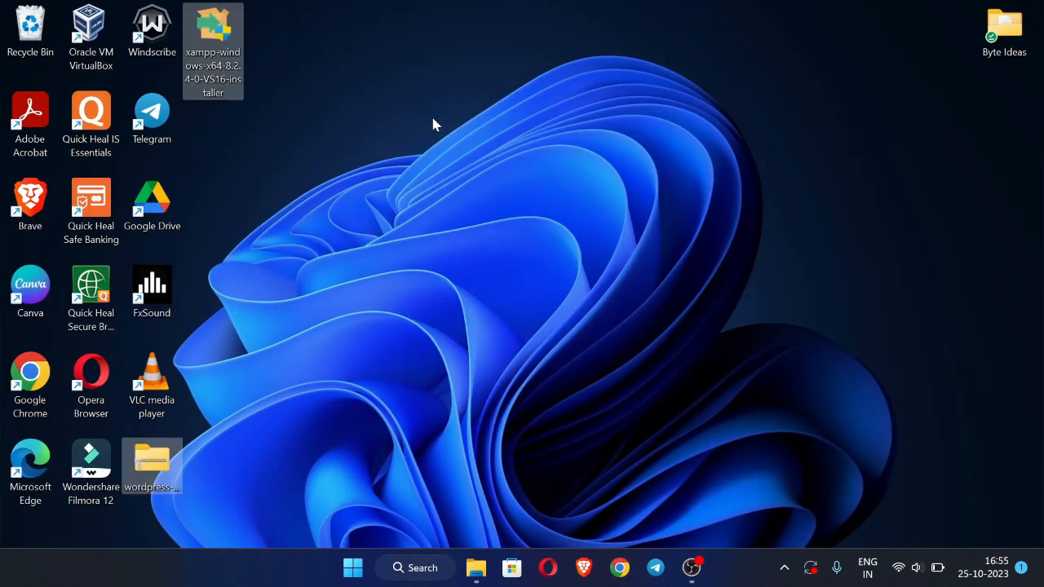
{"action": "left_click", "coordinate": [319, 207]}
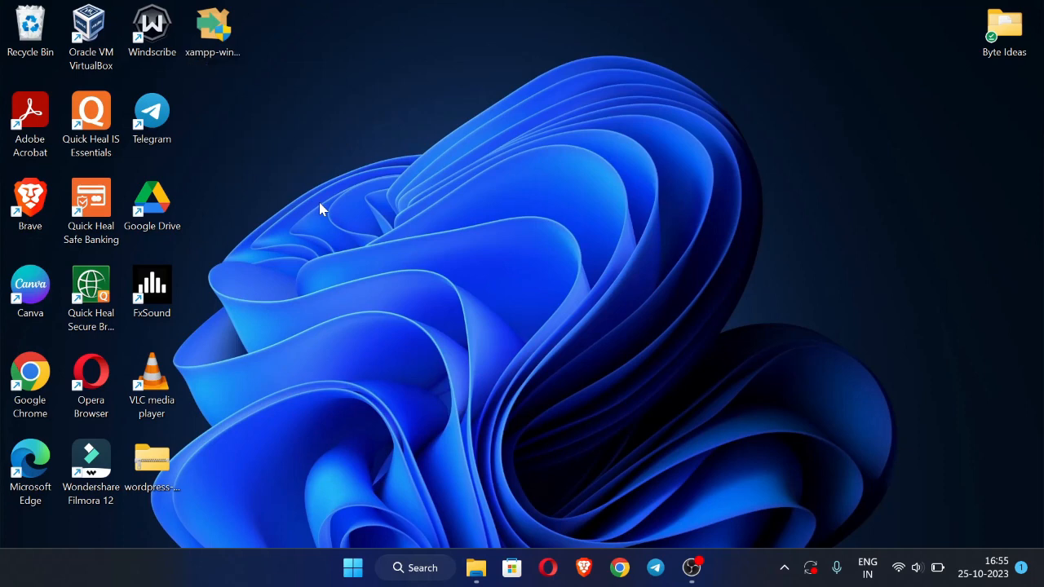
{"action": "right_click", "coordinate": [320, 208]}
{"action": "left_click", "coordinate": [404, 260]}
- Launch the XAMPP installer from the desktop and continue the installation despite the running antivirus
{"action": "left_click", "coordinate": [217, 35]}
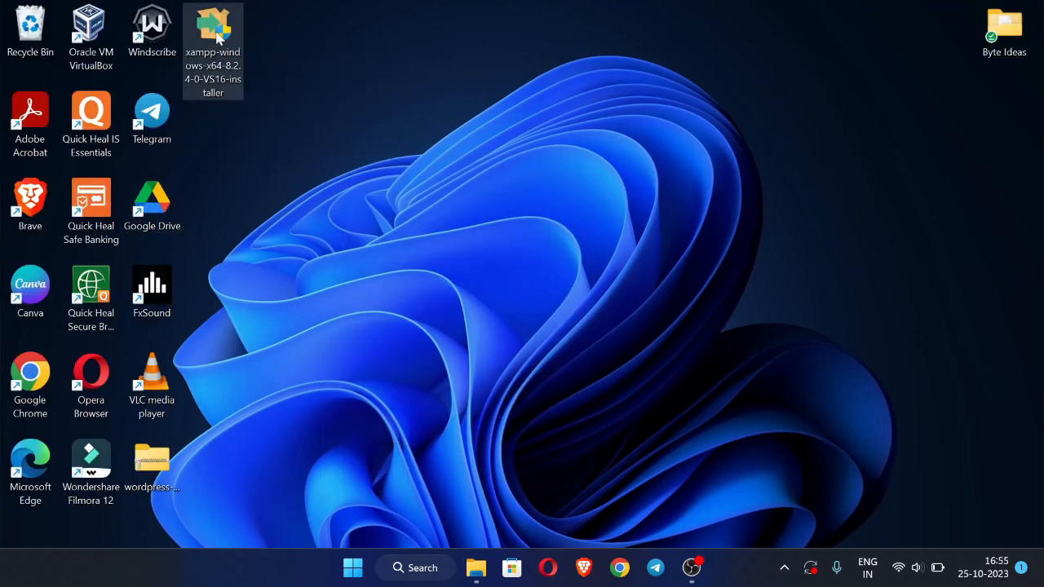
{"action": "double_click", "coordinate": [217, 35]}
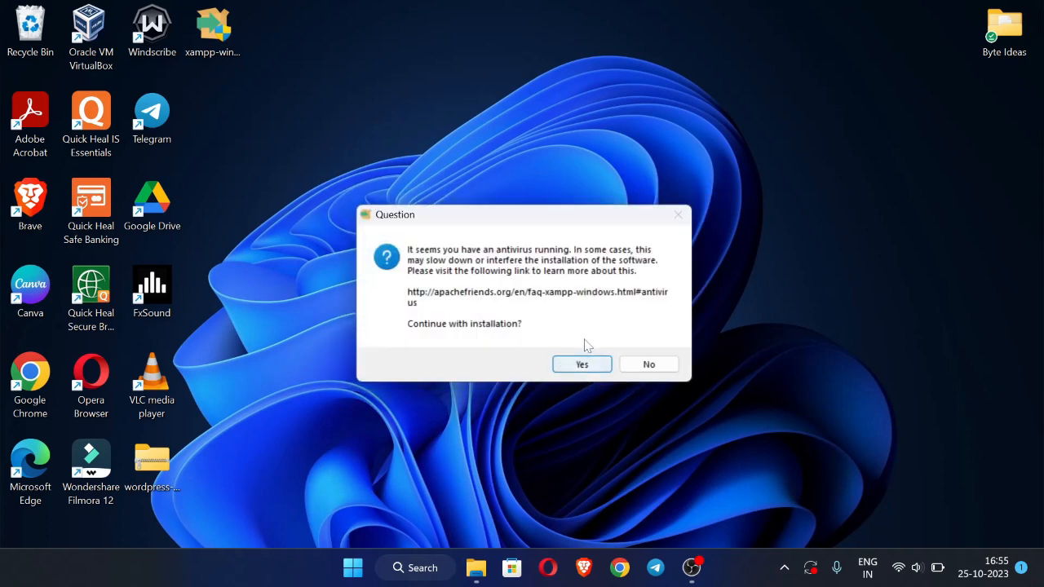
{"action": "left_click", "coordinate": [593, 369]}
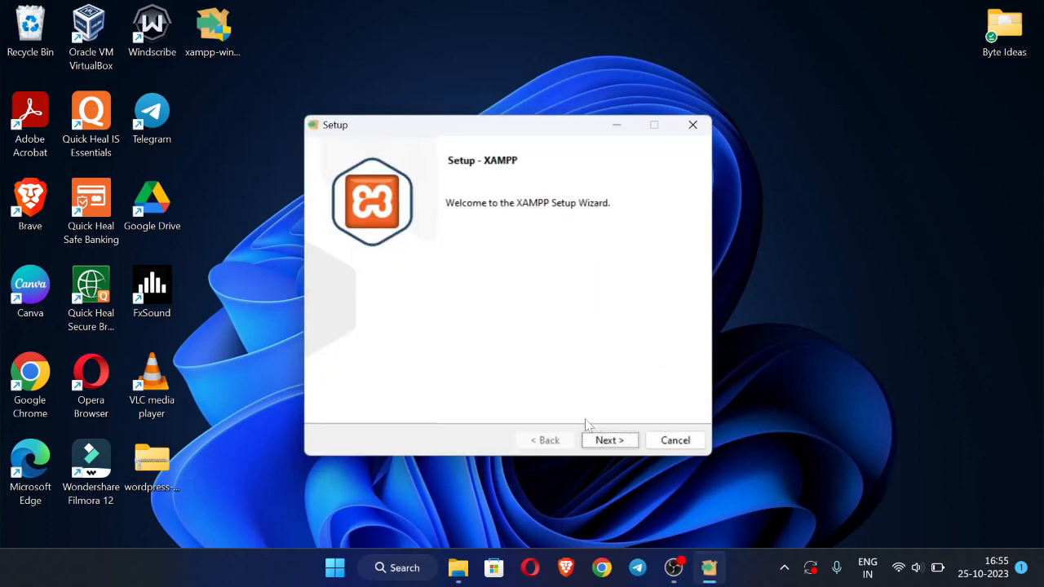
- Install XAMPP with the default components in C:\xampp, English as language, and start the Control Panel when setup finishes
{"action": "left_click", "coordinate": [618, 443]}
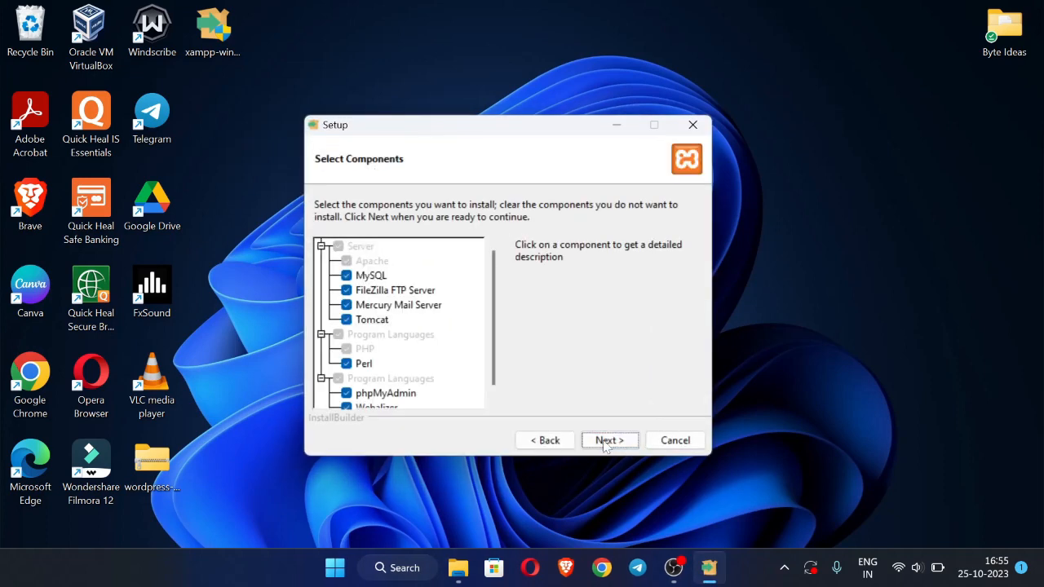
{"action": "left_click", "coordinate": [612, 445]}
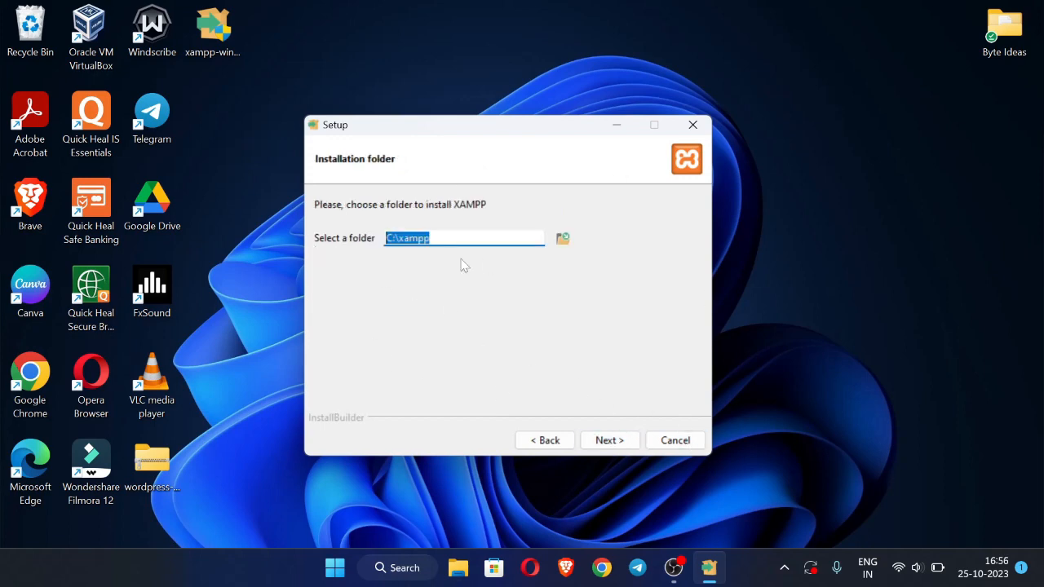
{"action": "left_click", "coordinate": [612, 444]}
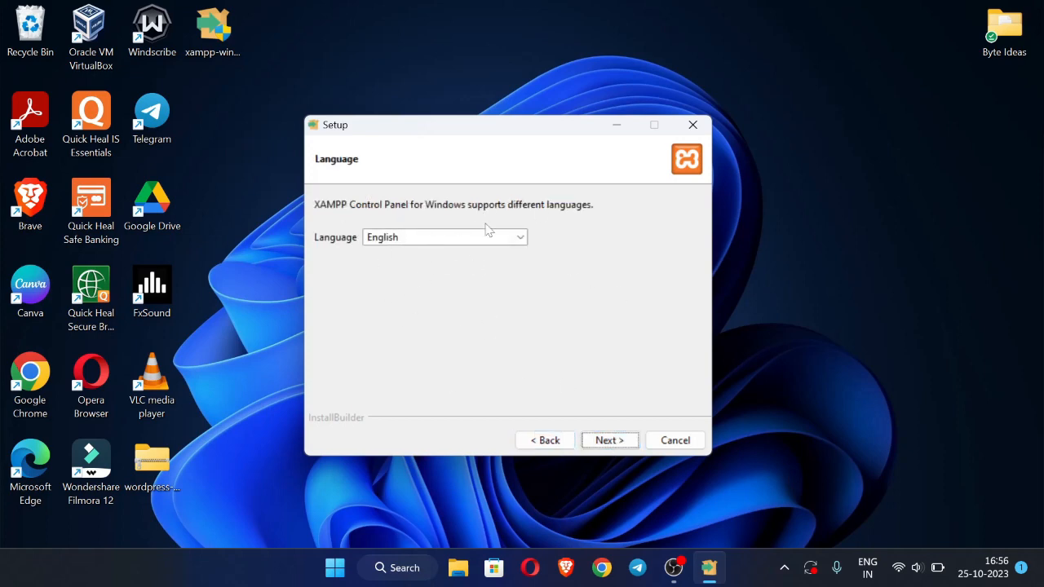
{"action": "left_click", "coordinate": [627, 443]}
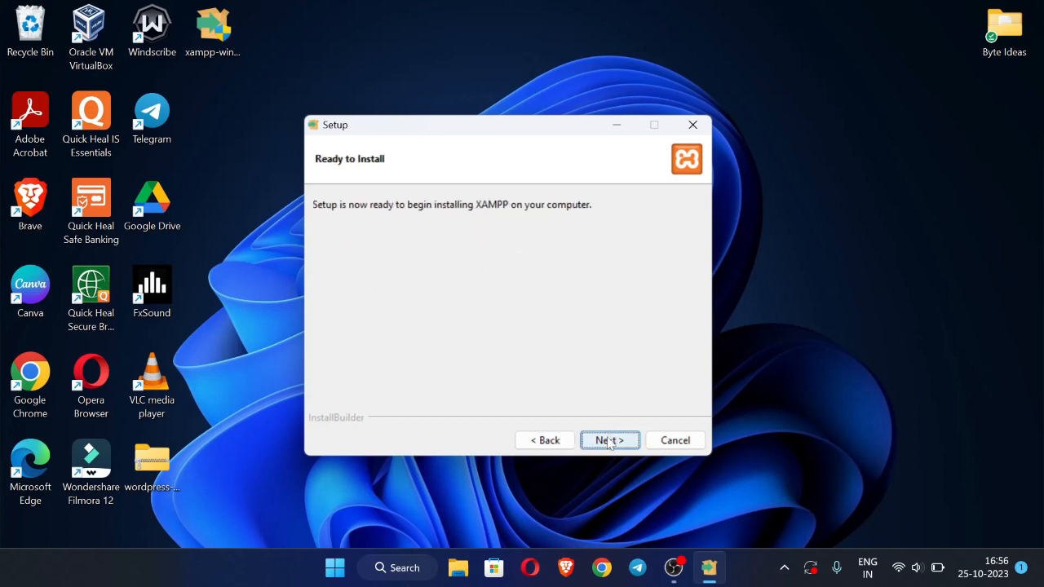
{"action": "left_click", "coordinate": [607, 441]}
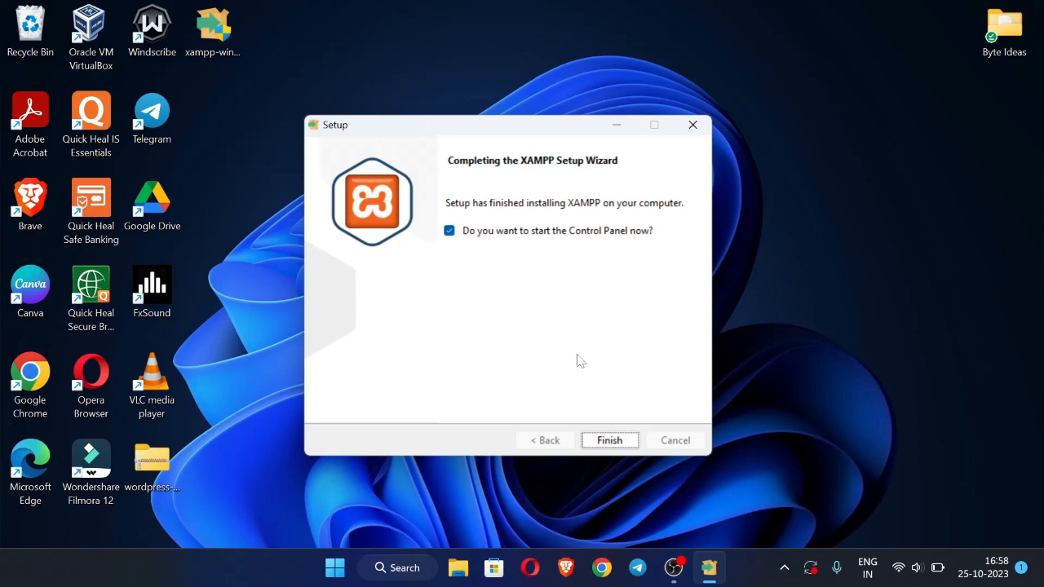
{"action": "left_click", "coordinate": [608, 445]}
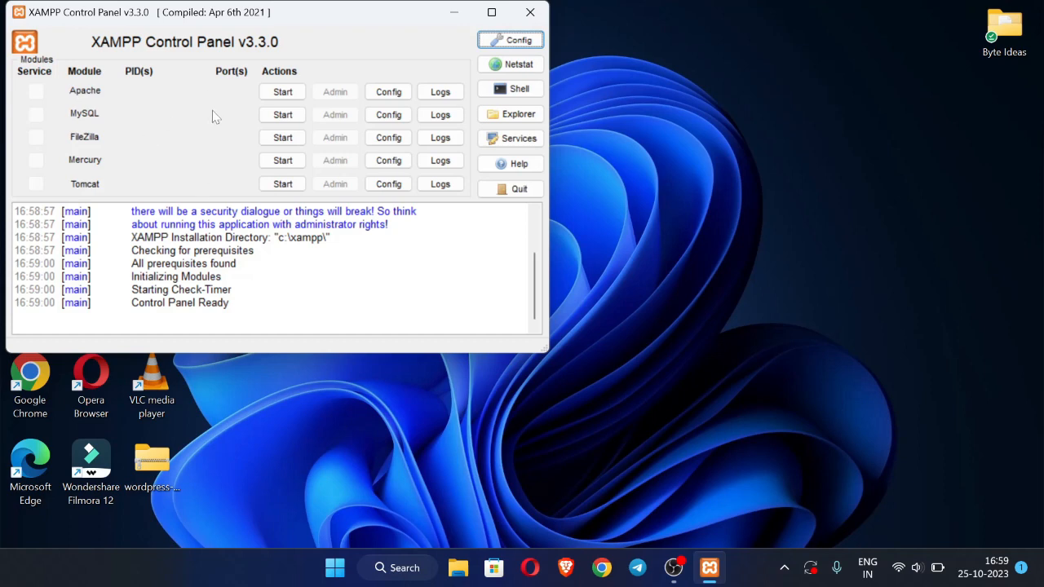
- Minimize the XAMPP Control Panel, refresh the desktop, and move the wordpress-6.3.2 archive next to the XAMPP installer
{"action": "left_click", "coordinate": [457, 15]}
{"action": "right_click", "coordinate": [501, 221]}
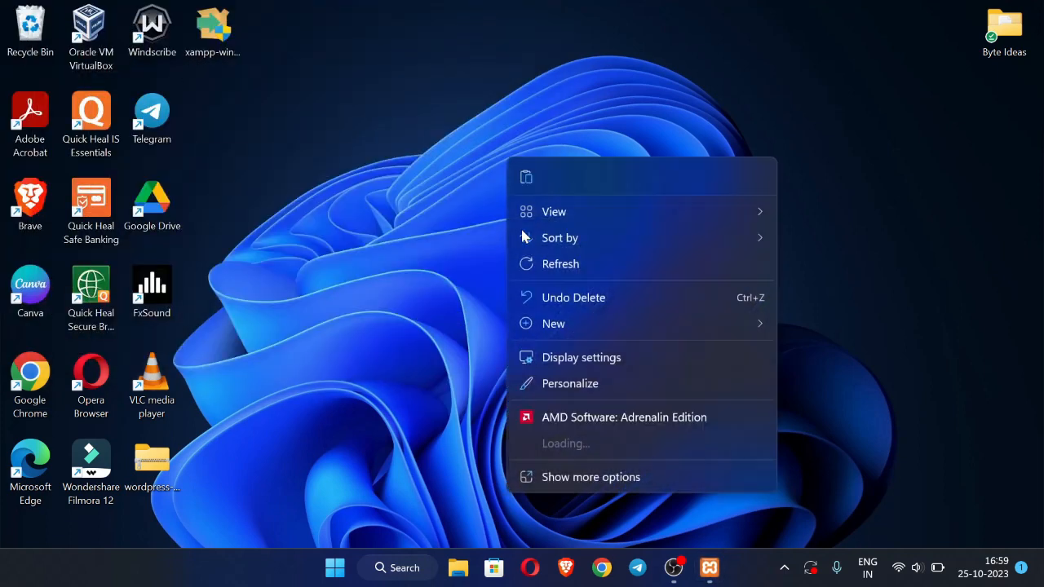
{"action": "left_click", "coordinate": [585, 263]}
{"action": "left_click_drag", "start_coordinate": [171, 461], "coordinate": [328, 74]}
{"action": "left_click_drag", "start_coordinate": [329, 139], "coordinate": [282, 53]}
- Extract the WordPress archive with WinRAR into a wordpress-6.3.2 folder on the desktop and place that folder beside the archive
{"action": "right_click", "coordinate": [277, 41]}
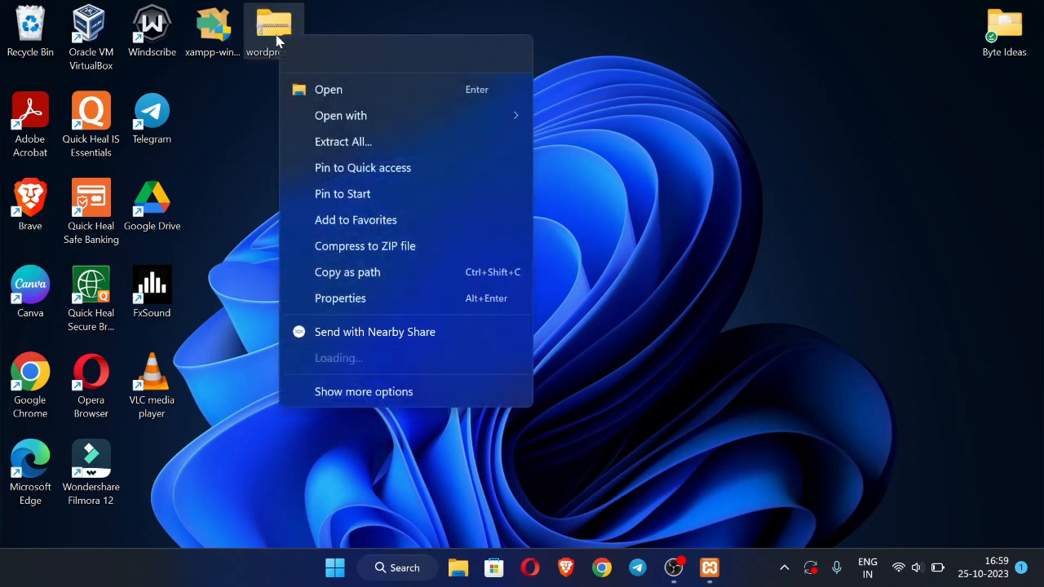
{"action": "mouse_move", "coordinate": [359, 365]}
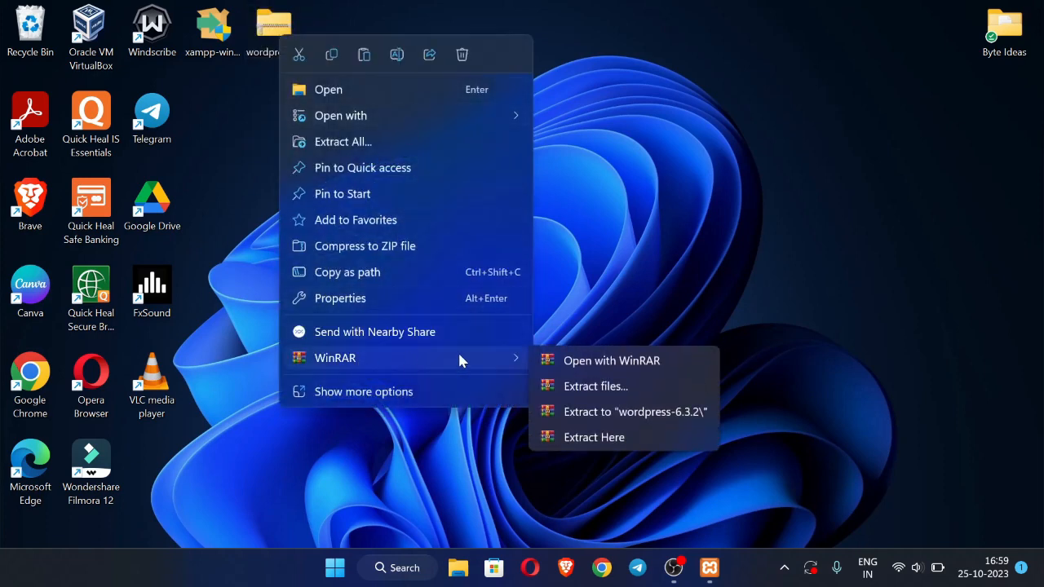
{"action": "left_click", "coordinate": [634, 390]}
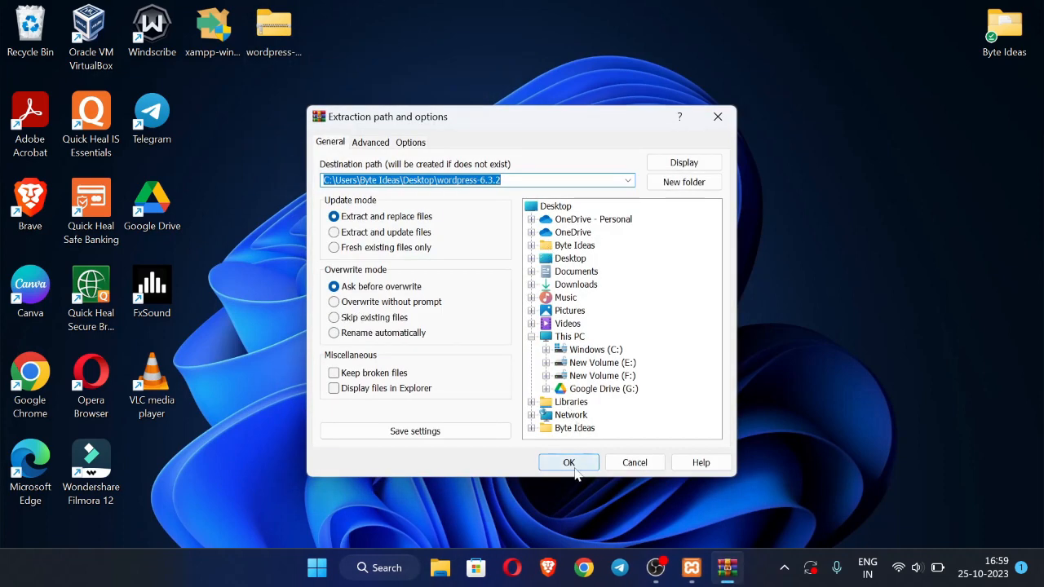
{"action": "left_click", "coordinate": [576, 469]}
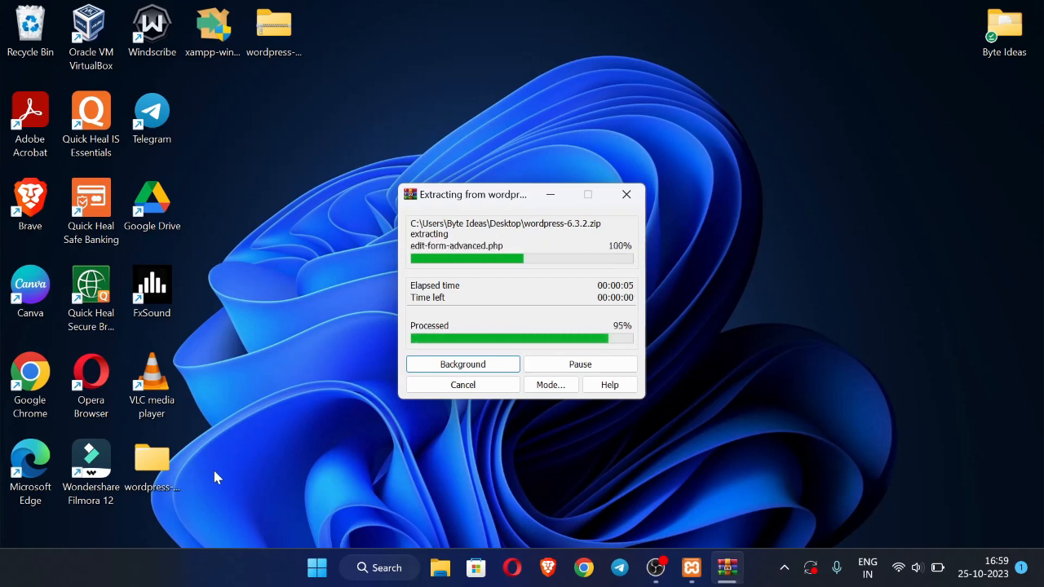
{"action": "left_click_drag", "start_coordinate": [152, 460], "coordinate": [352, 61]}
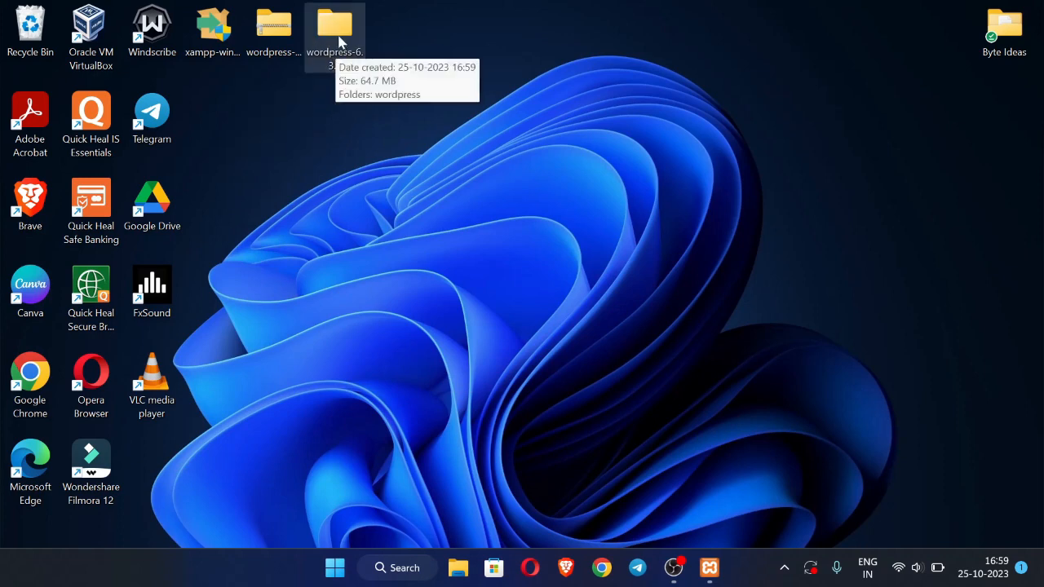
- Open the wordpress folder inside the extracted wordpress-6.3.2 folder and look over its files
{"action": "double_click", "coordinate": [344, 43]}
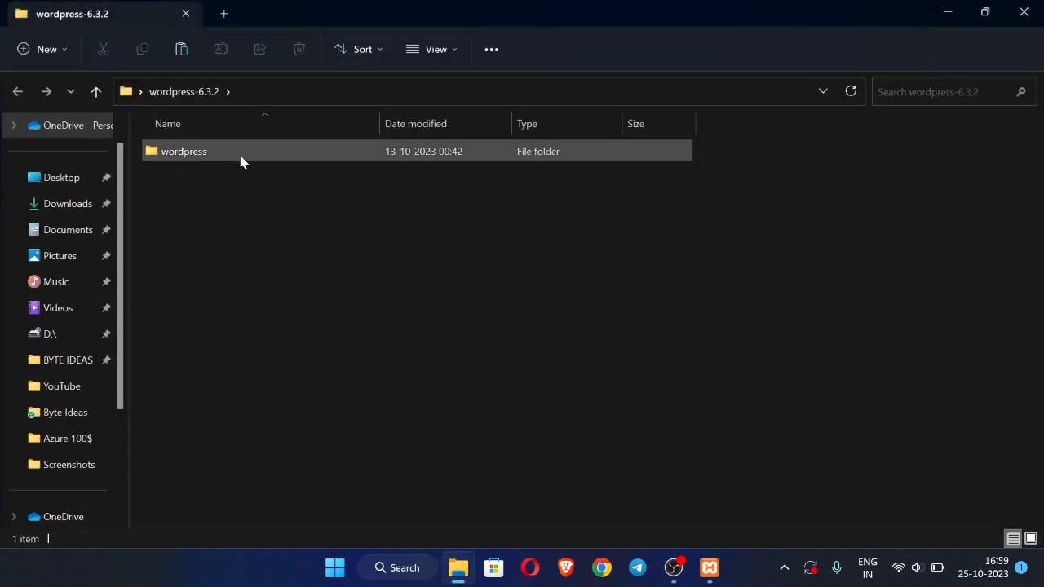
{"action": "double_click", "coordinate": [229, 152]}
{"action": "scroll", "coordinate": [294, 326], "scroll_direction": "down", "scroll_amount": 2}
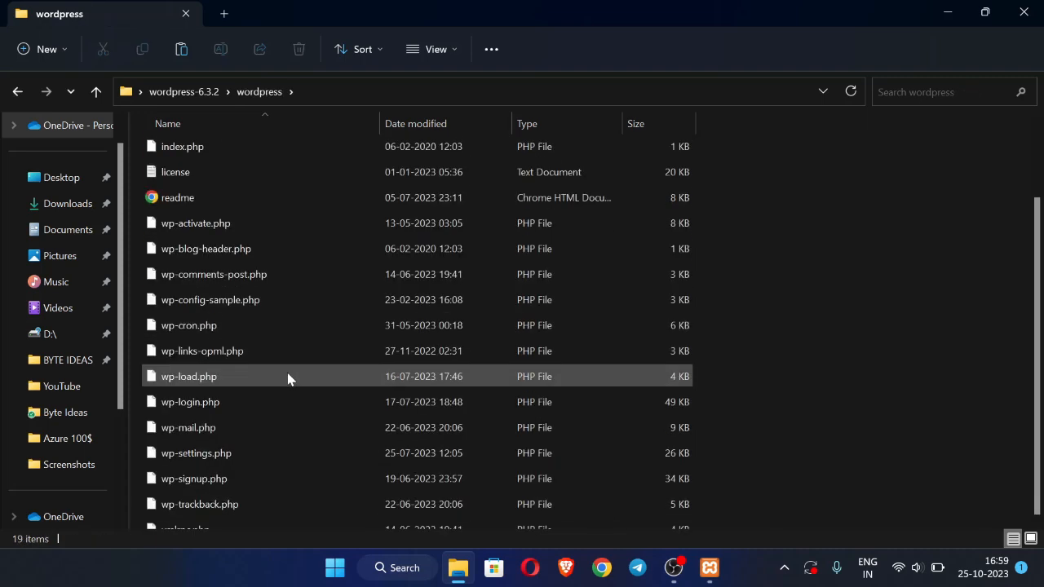
{"action": "scroll", "coordinate": [347, 282], "scroll_direction": "up", "scroll_amount": 2}
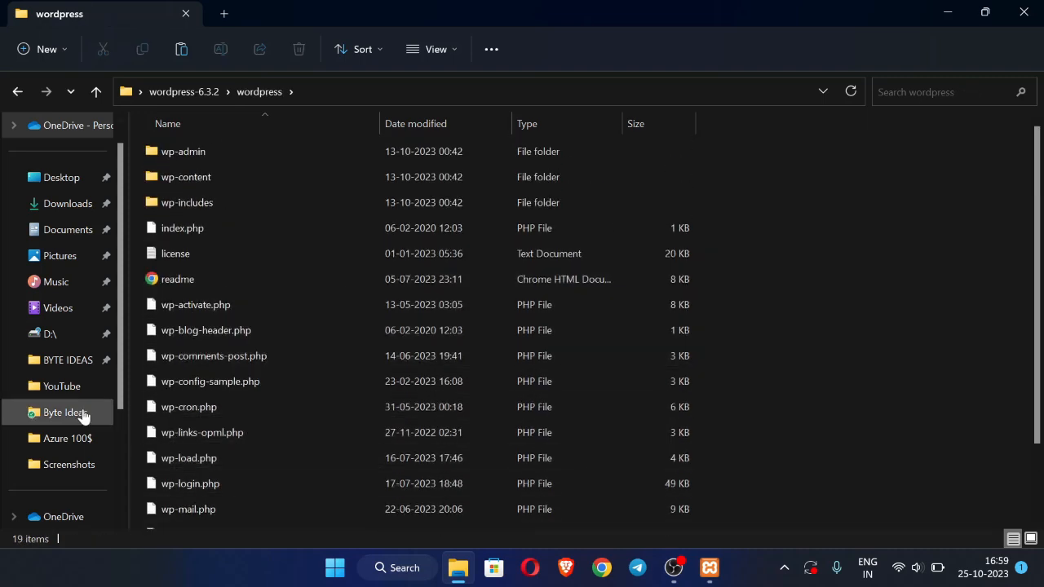
- Open the xampp folder on drive C:, look through its contents, and minimize the window
{"action": "scroll", "coordinate": [71, 441], "scroll_direction": "down", "scroll_amount": 3}
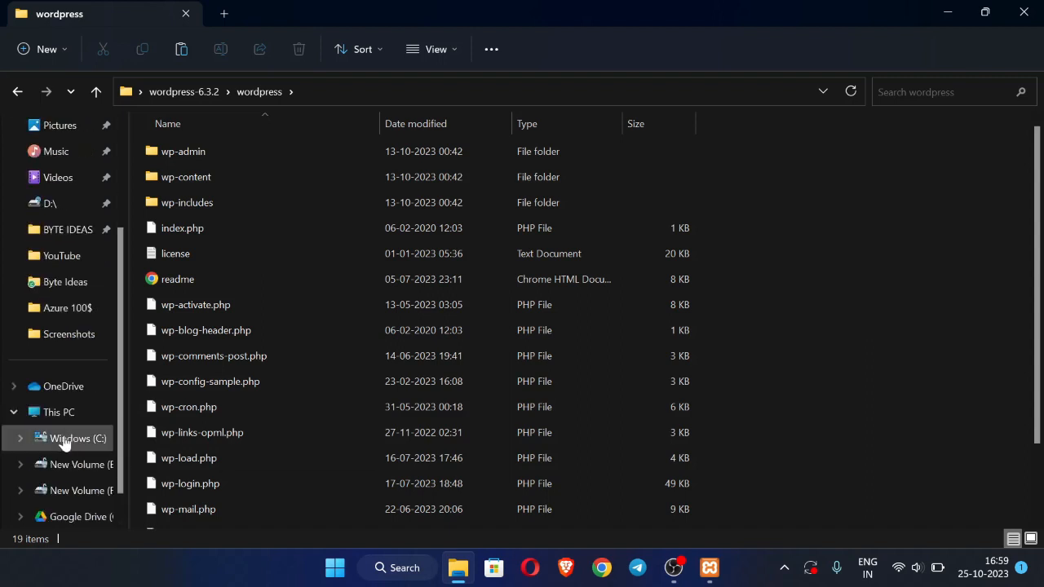
{"action": "left_click", "coordinate": [65, 441]}
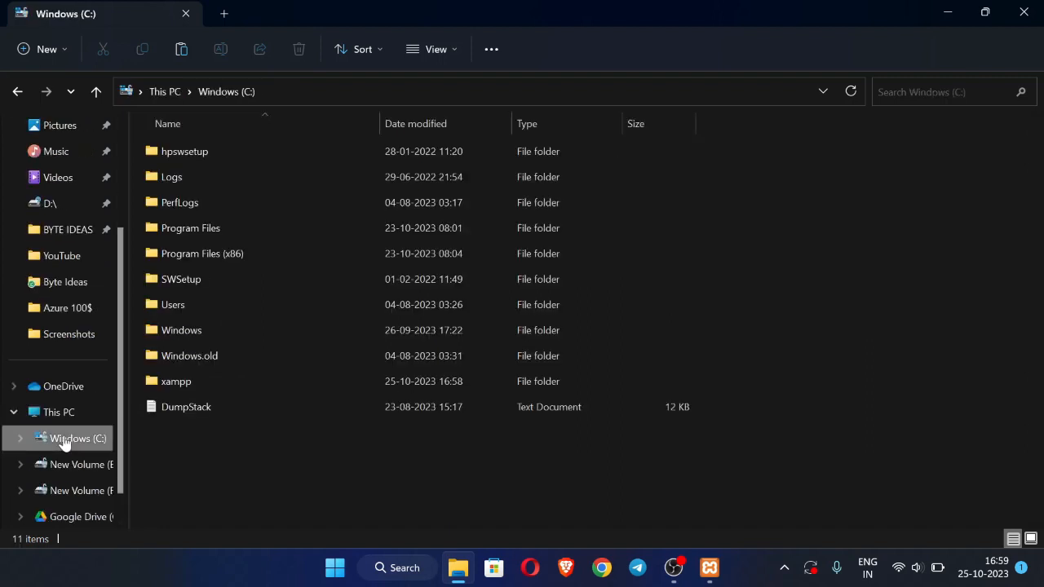
{"action": "double_click", "coordinate": [190, 381]}
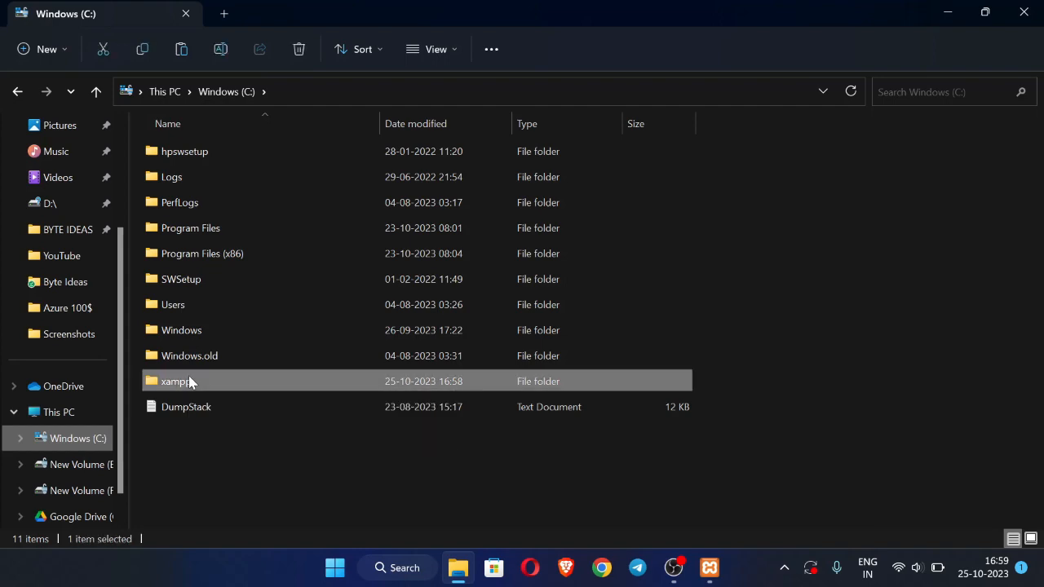
{"action": "scroll", "coordinate": [282, 422], "scroll_direction": "down", "scroll_amount": 4}
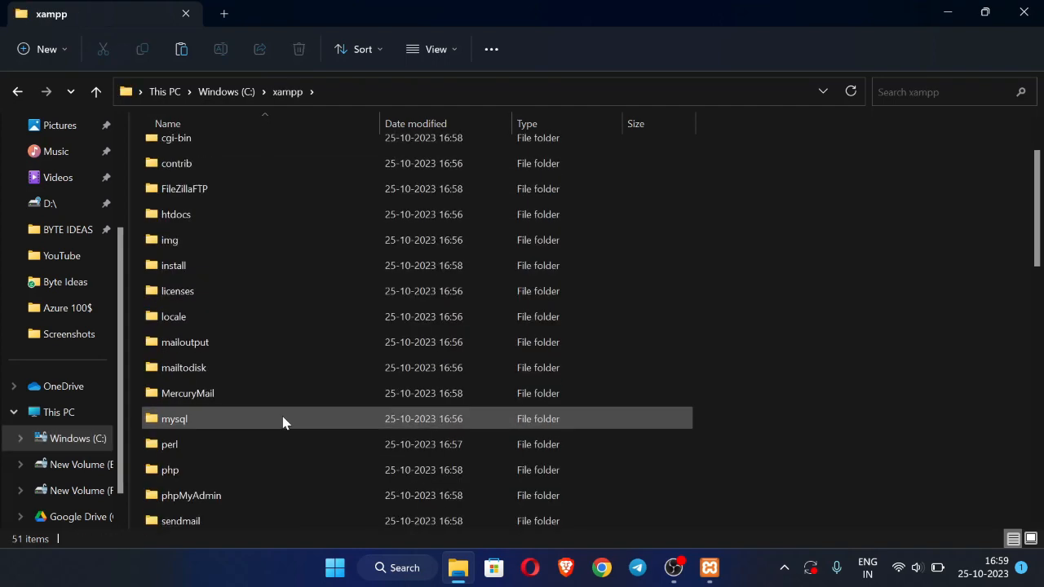
{"action": "scroll", "coordinate": [282, 421], "scroll_direction": "down", "scroll_amount": 8}
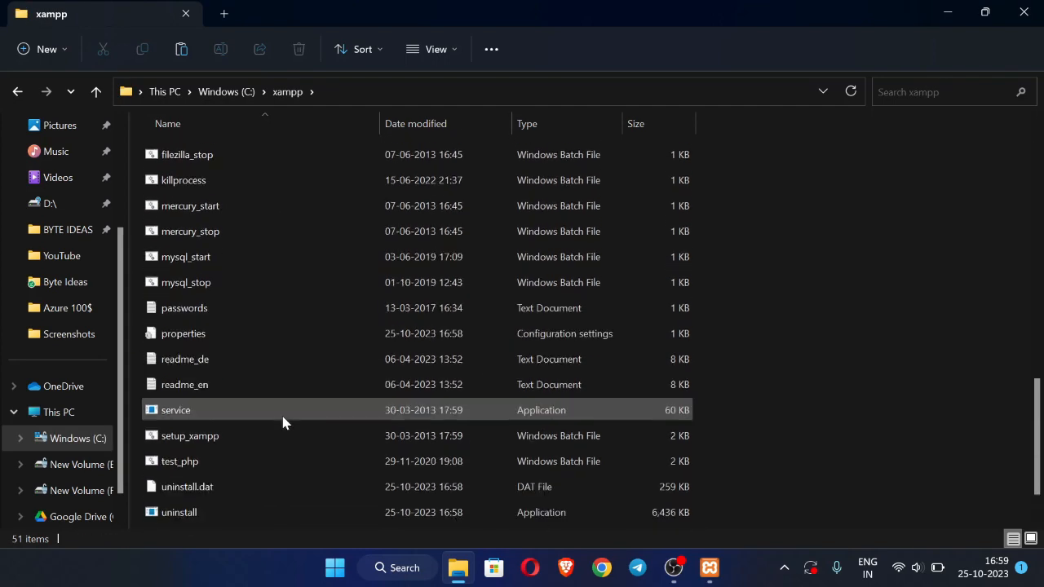
{"action": "scroll", "coordinate": [282, 421], "scroll_direction": "up", "scroll_amount": 12}
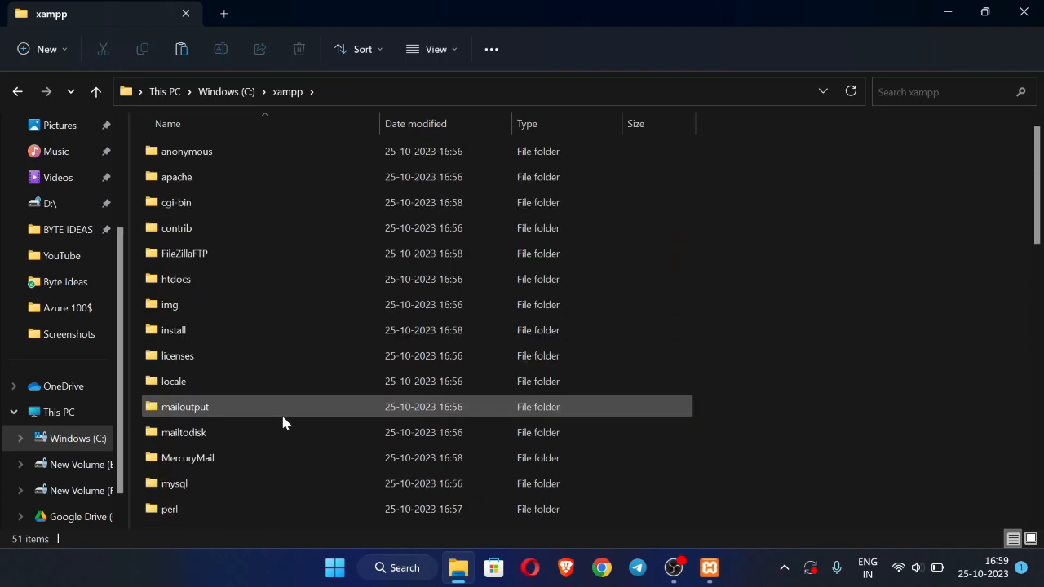
{"action": "left_click", "coordinate": [946, 12]}
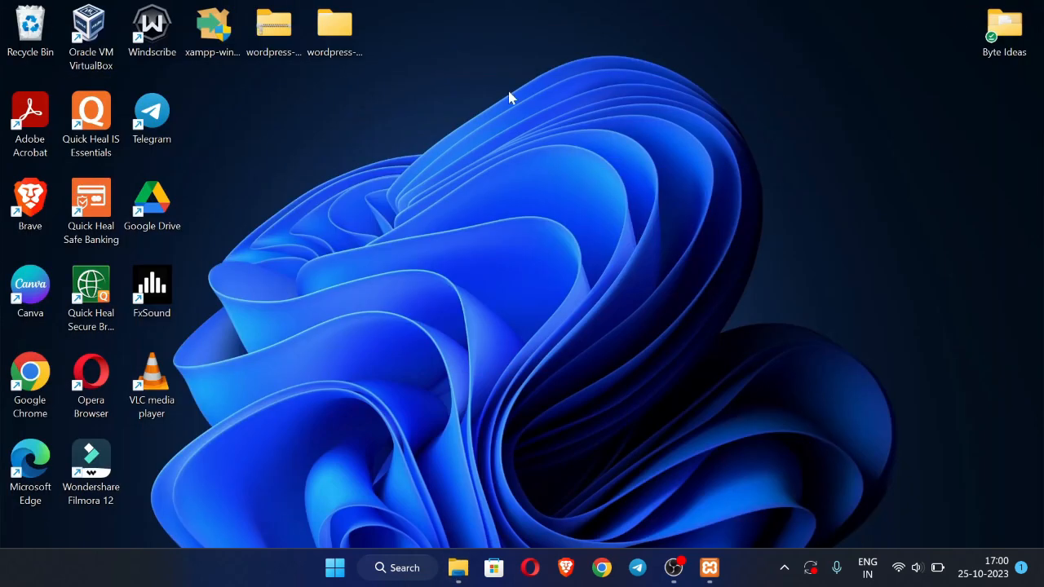
- Open the wordpress folder inside wordpress-6.3.2 in a new window and select all its files and folders
{"action": "double_click", "coordinate": [341, 45]}
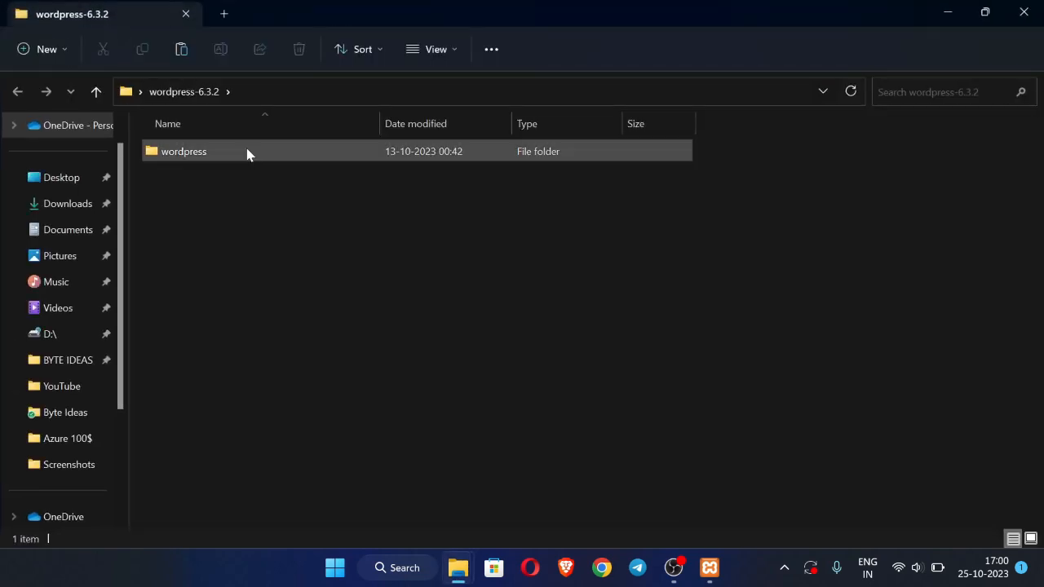
{"action": "double_click", "coordinate": [248, 155]}
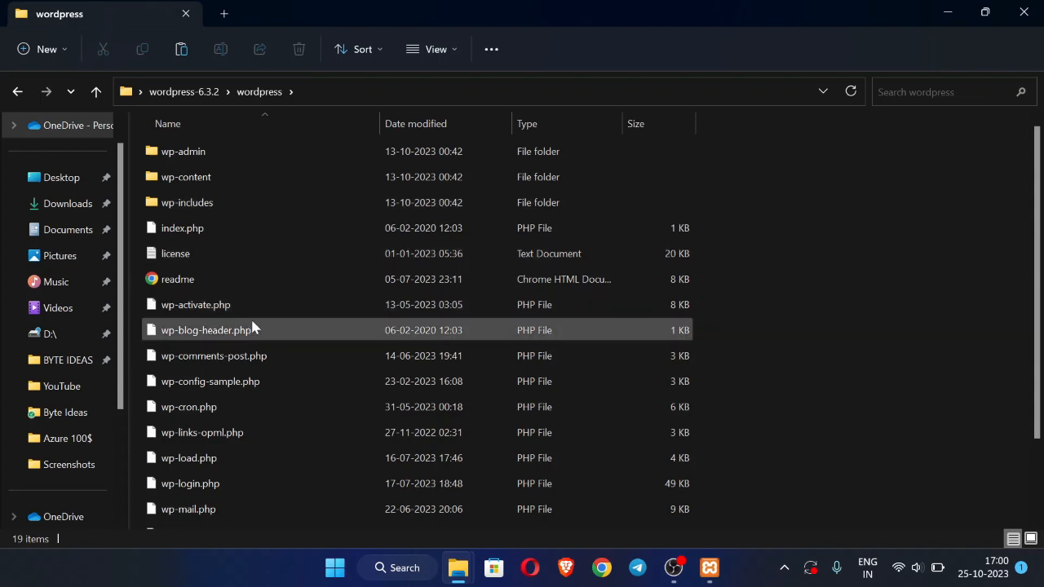
{"action": "key", "text": "ctrl+a"}
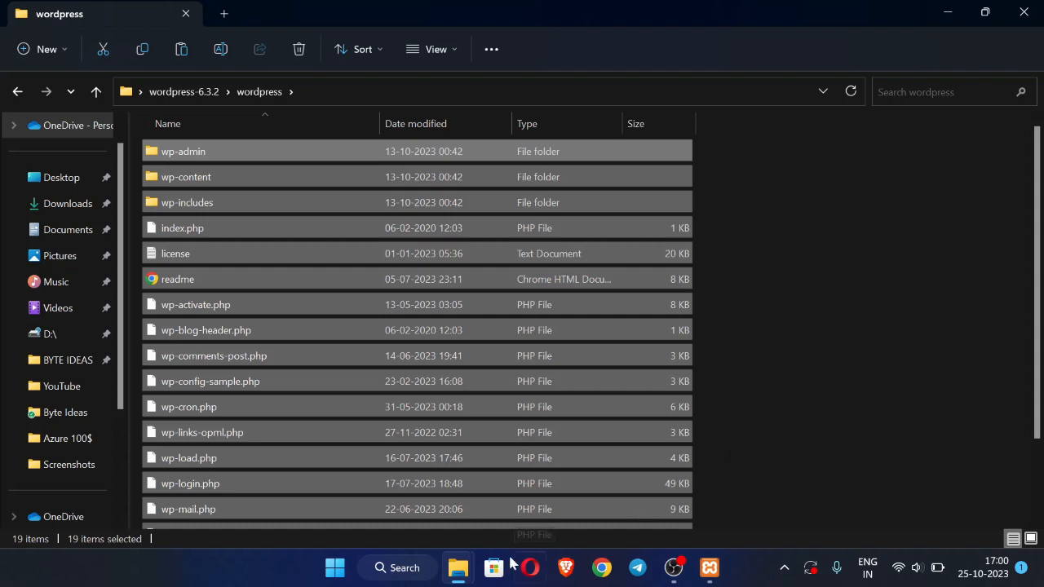
- Switch to the xampp folder window and open the htdocs folder inside C:\xampp
{"action": "left_click", "coordinate": [461, 569]}
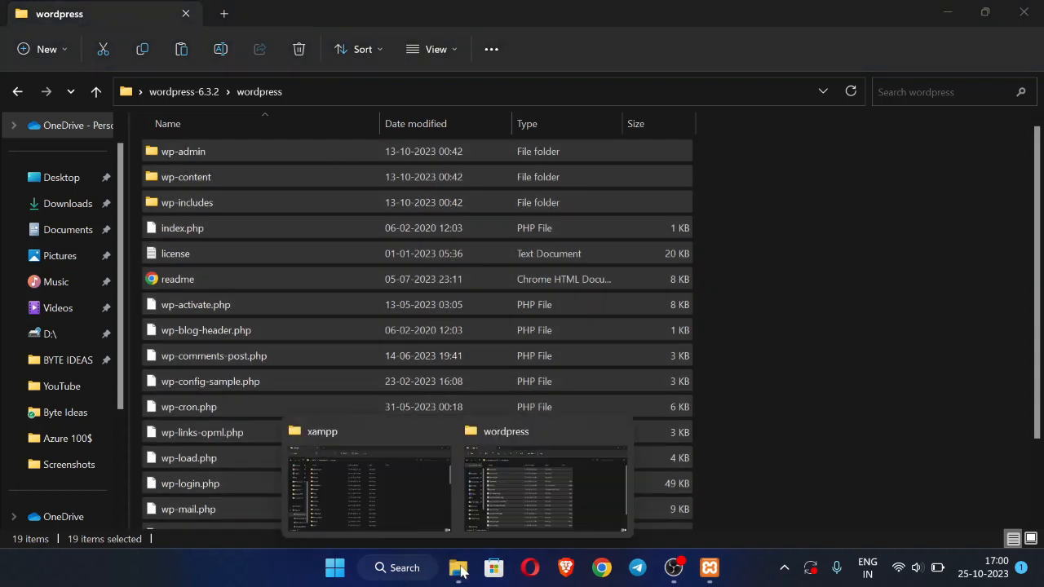
{"action": "left_click", "coordinate": [377, 485]}
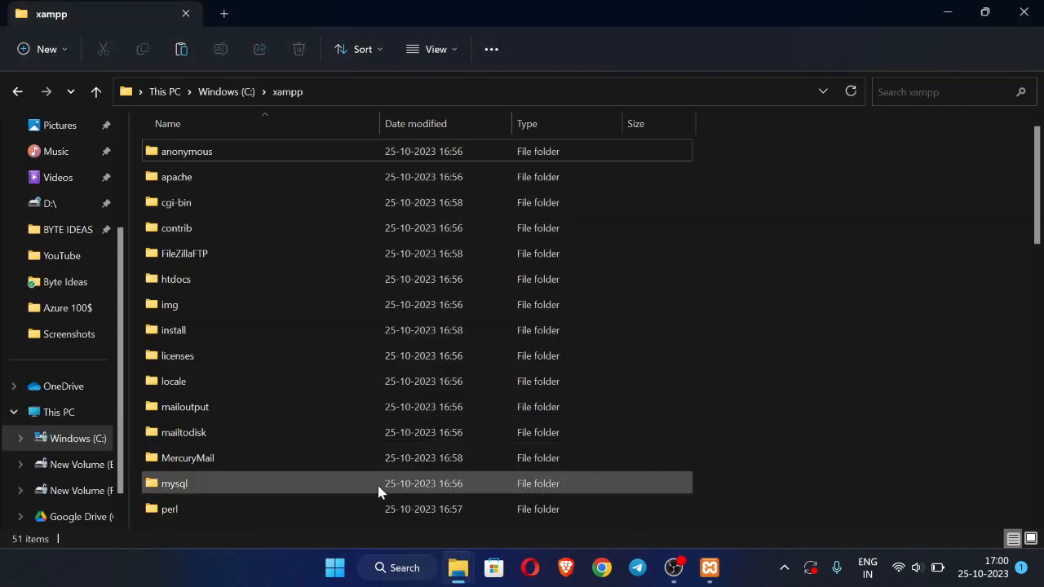
{"action": "left_click", "coordinate": [234, 94]}
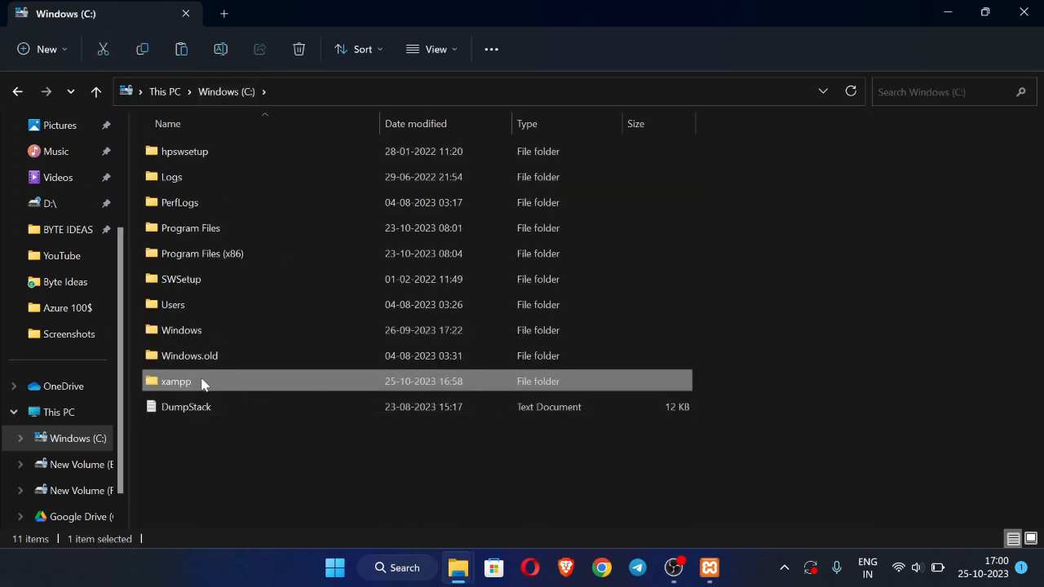
{"action": "double_click", "coordinate": [198, 383]}
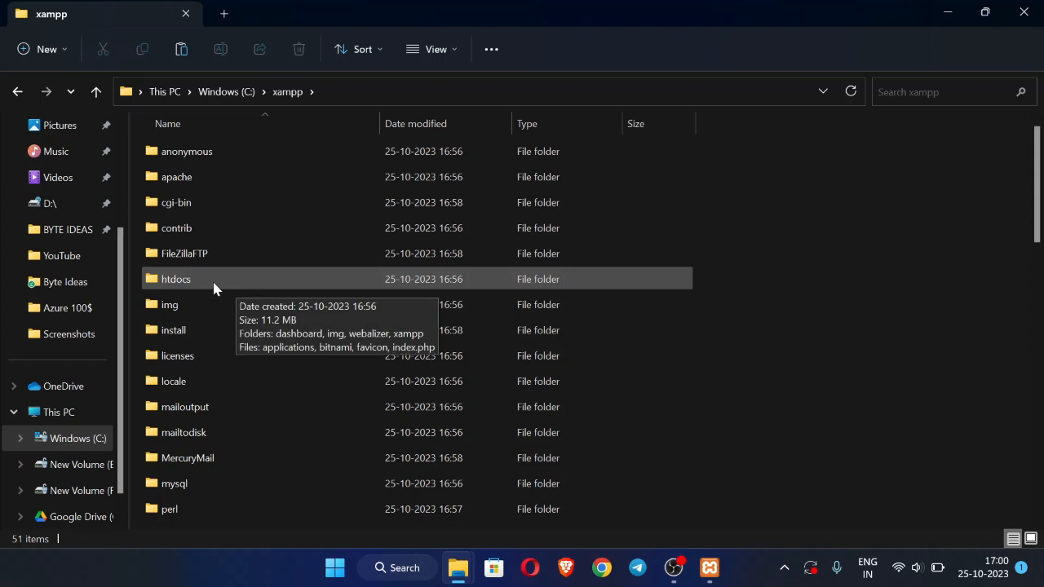
{"action": "double_click", "coordinate": [183, 279]}
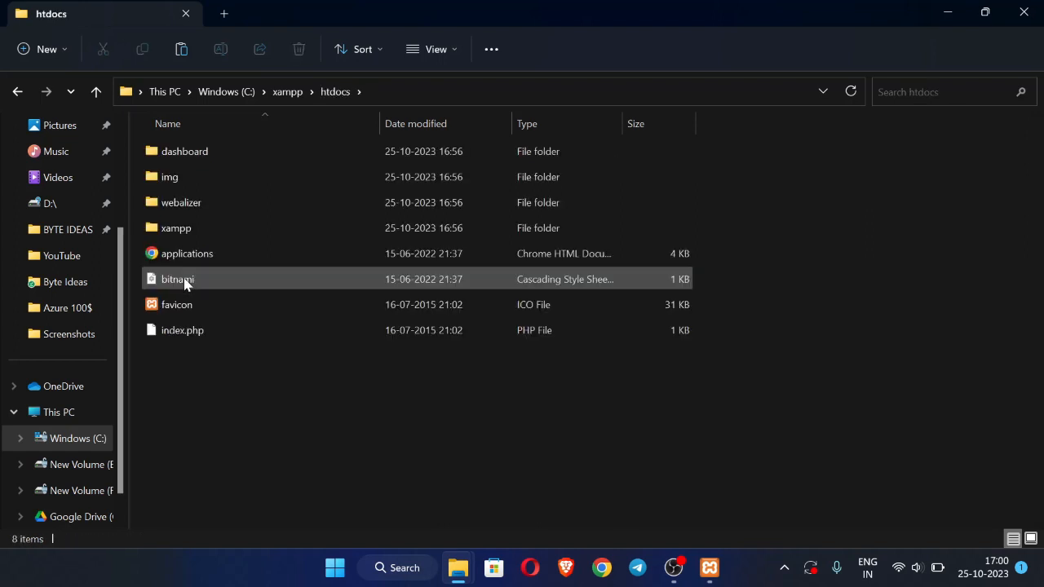
- Create a new folder named byteideas inside htdocs
{"action": "right_click", "coordinate": [262, 386]}
{"action": "mouse_move", "coordinate": [362, 250]}
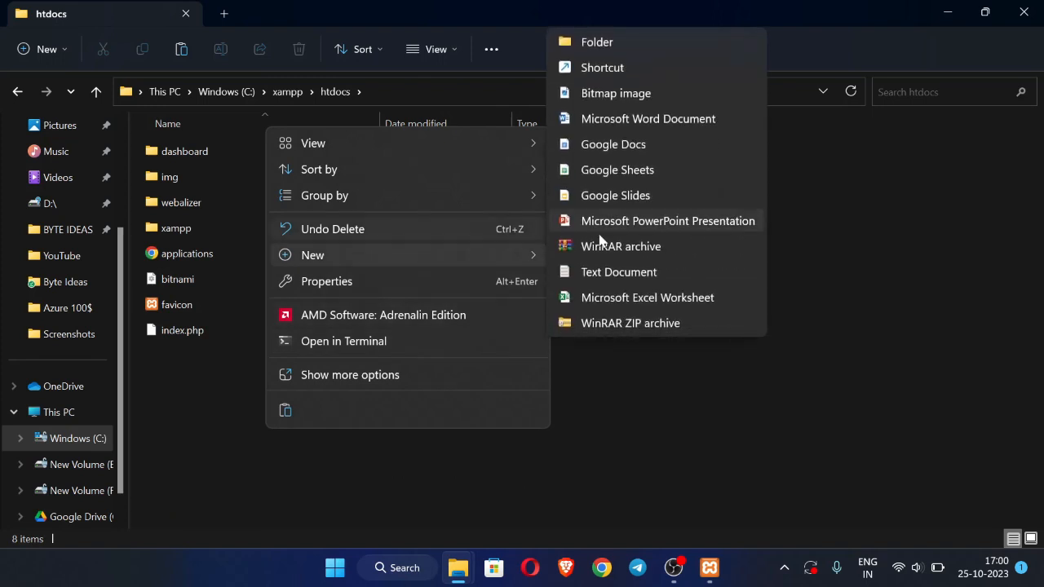
{"action": "left_click", "coordinate": [639, 46]}
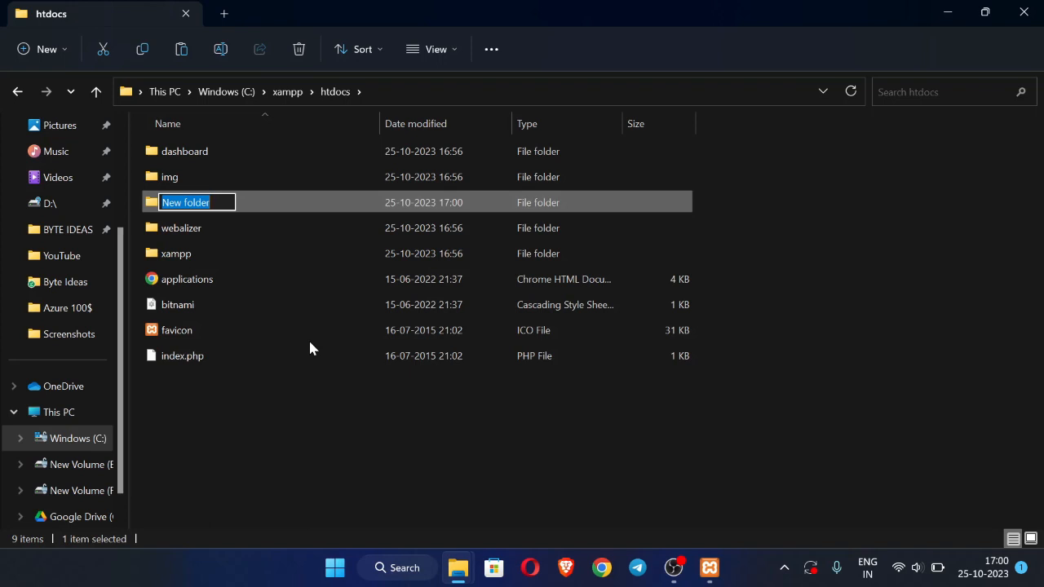
{"action": "type", "text": "b"}
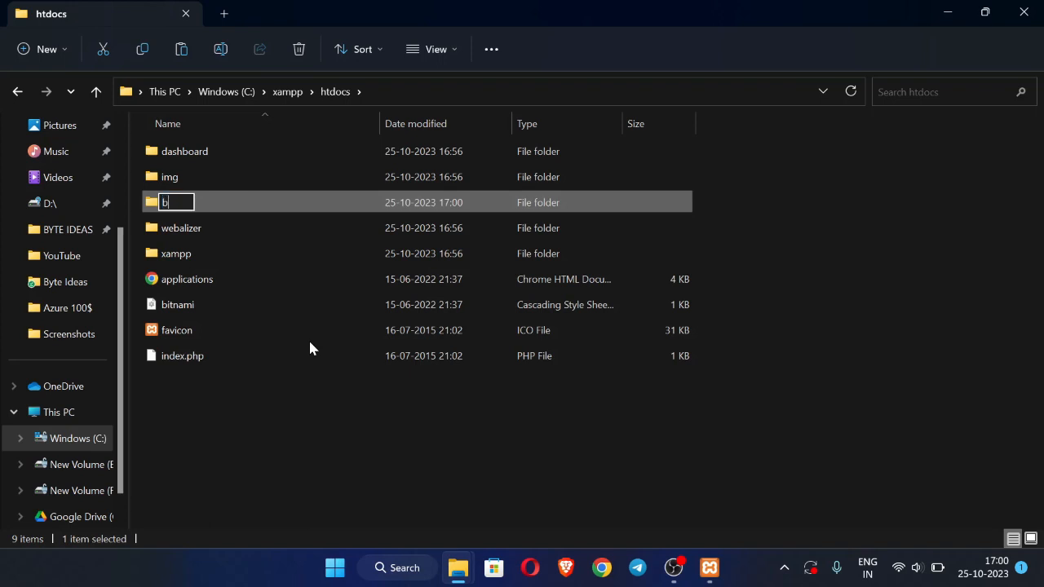
{"action": "type", "text": "yteideas"}
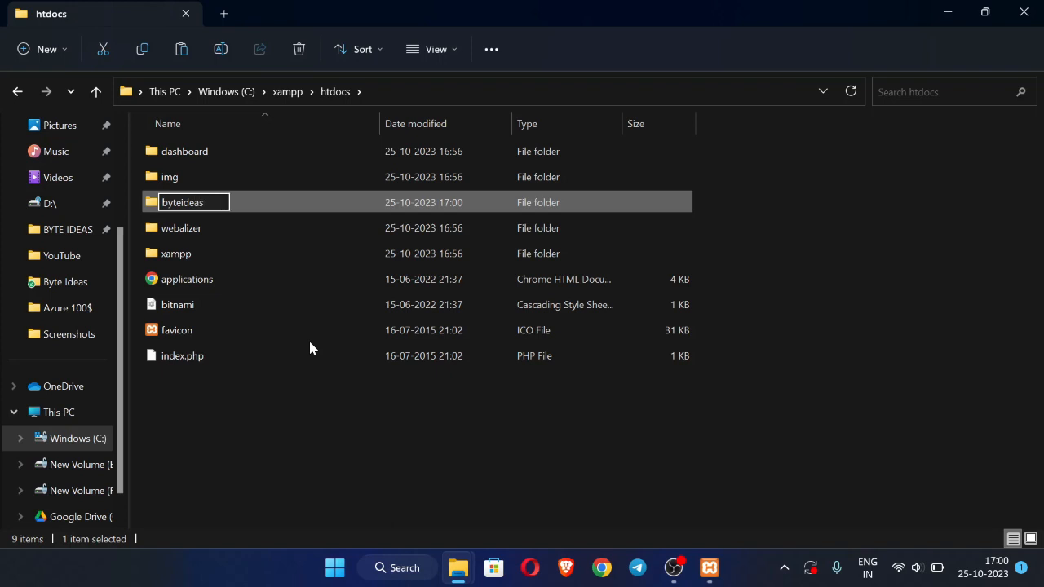
{"action": "key", "text": "Return"}
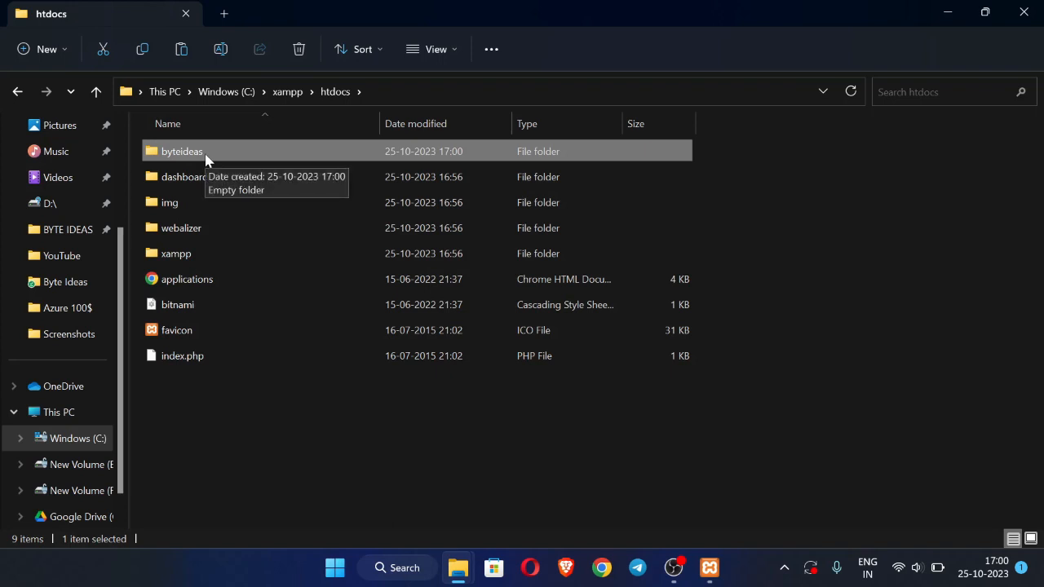
- Paste the copied WordPress files and folders into the byteideas folder and look over the pasted contents
{"action": "double_click", "coordinate": [229, 156]}
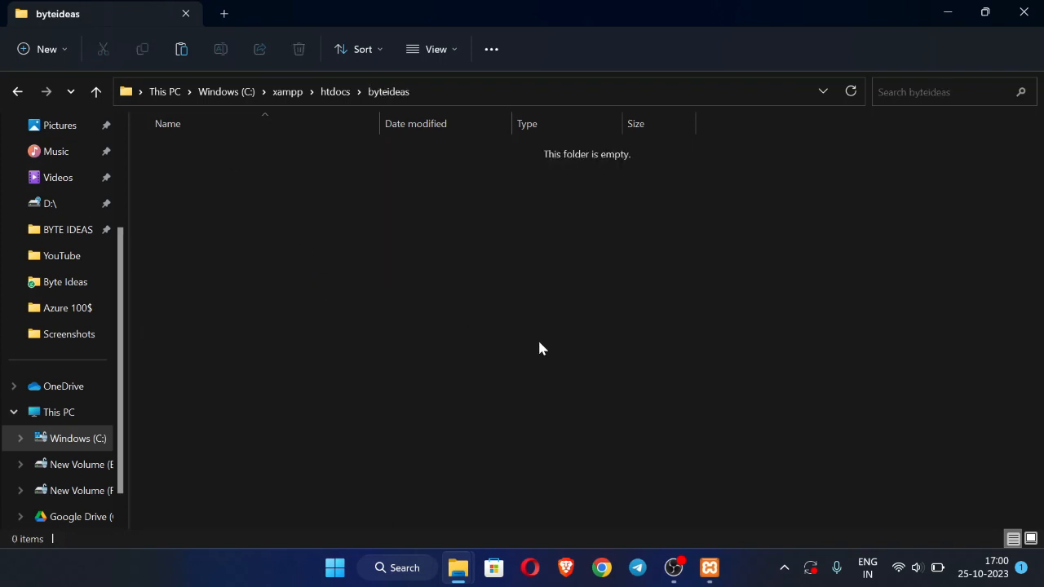
{"action": "key", "text": "ctrl+v"}
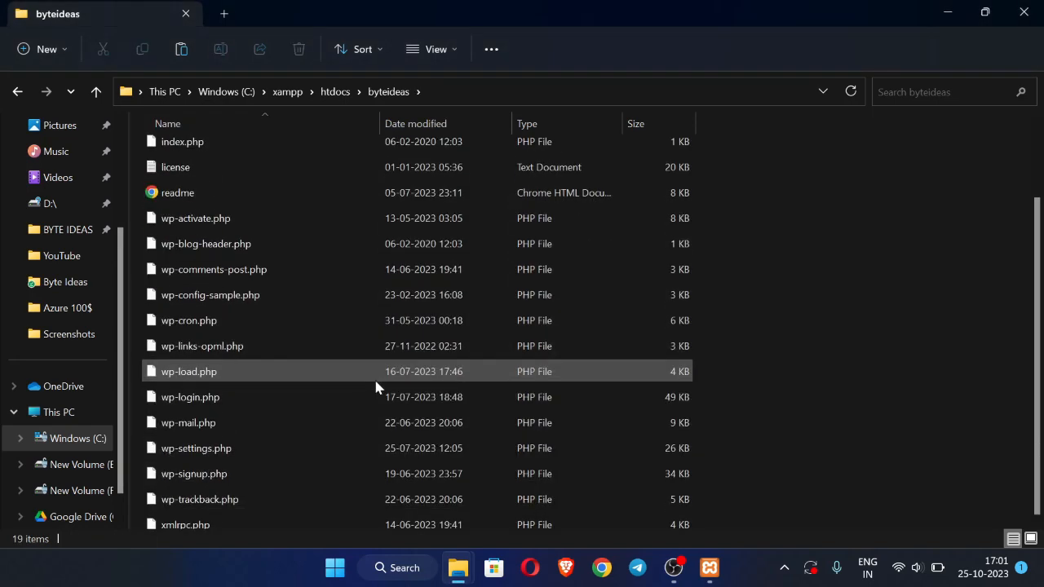
{"action": "scroll", "coordinate": [374, 378], "scroll_direction": "down", "scroll_amount": 1}
{"action": "scroll", "coordinate": [373, 378], "scroll_direction": "up", "scroll_amount": 2}
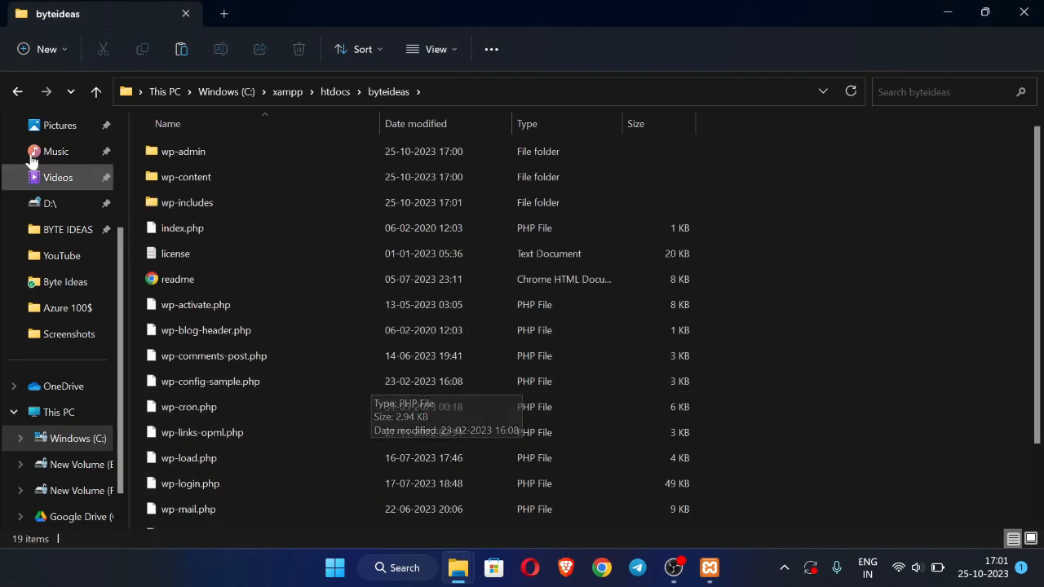
- Return to htdocs, minimize its window, close the wordpress folder window and refresh the desktop
{"action": "left_click", "coordinate": [17, 91]}
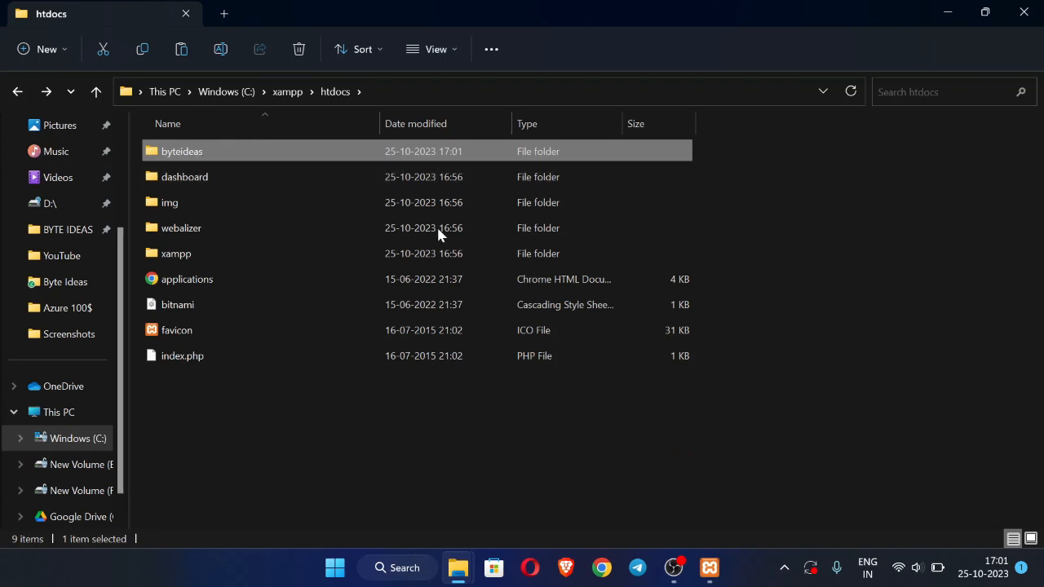
{"action": "left_click", "coordinate": [952, 10]}
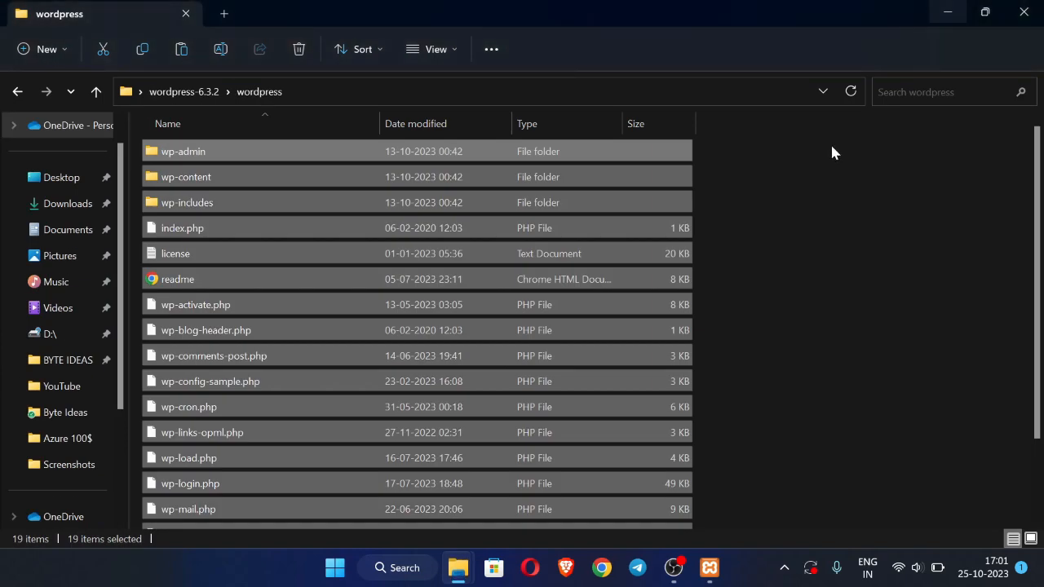
{"action": "left_click", "coordinate": [1024, 11]}
{"action": "right_click", "coordinate": [469, 107]}
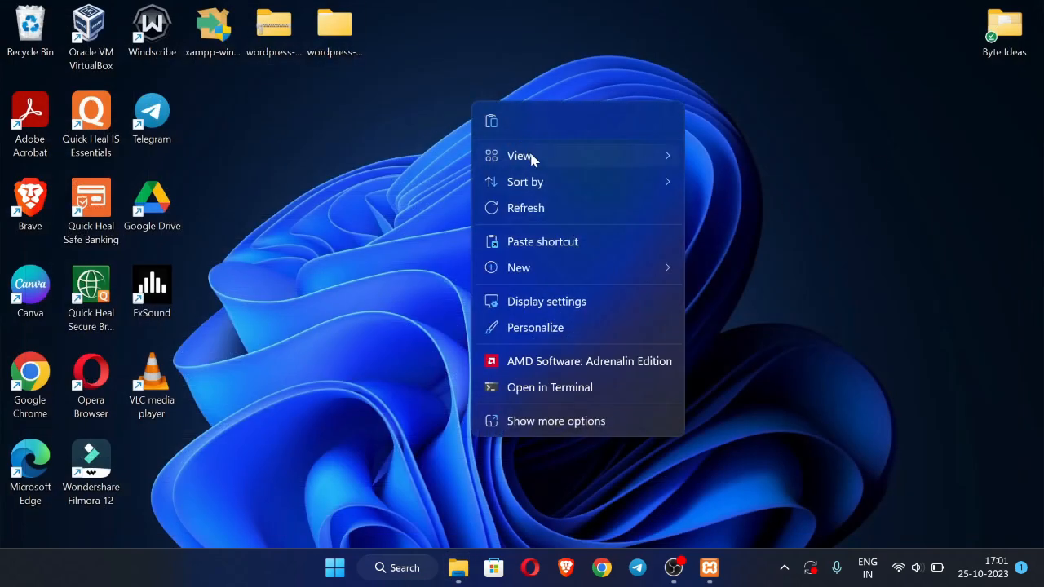
{"action": "left_click", "coordinate": [529, 204]}
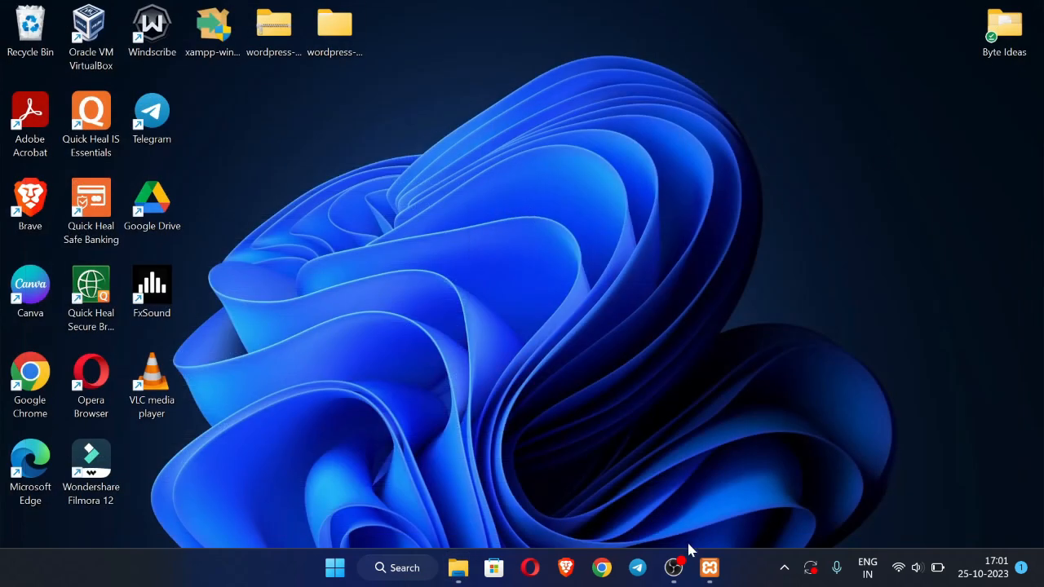
- Start the Apache and MySQL modules in the XAMPP Control Panel, retrying MySQL if it stops
{"action": "left_click", "coordinate": [711, 572]}
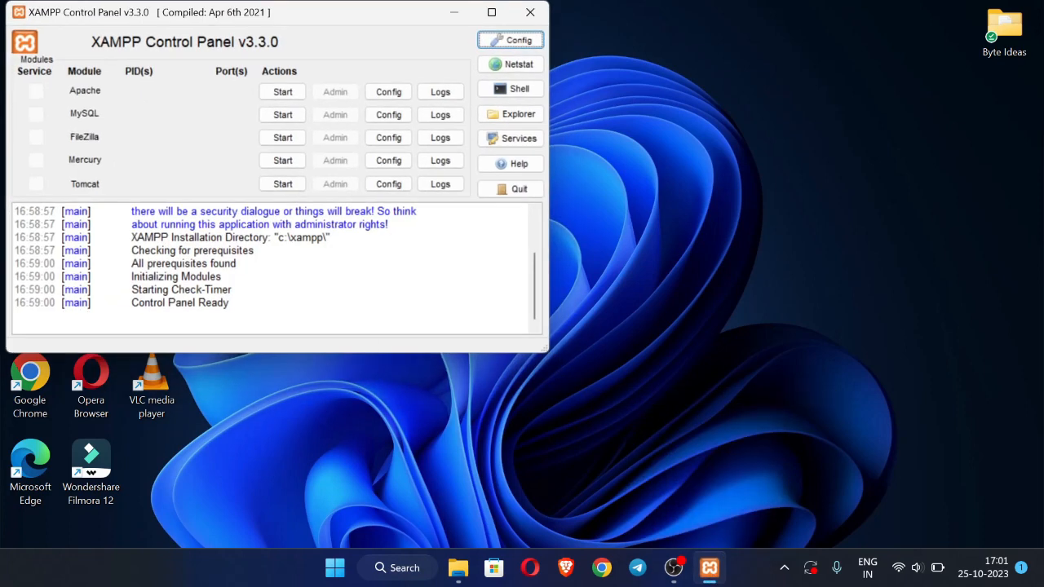
{"action": "left_click", "coordinate": [302, 92]}
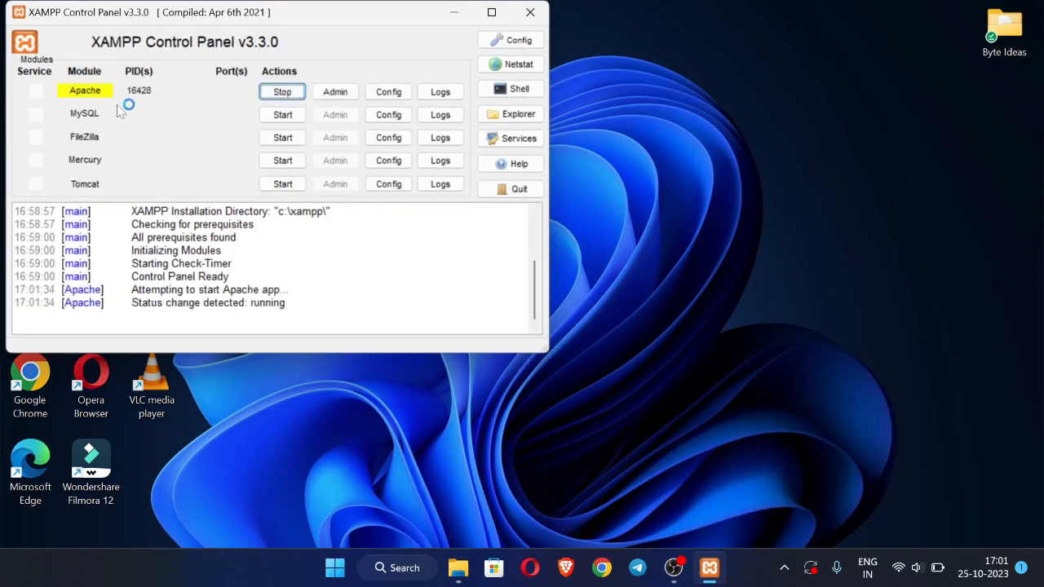
{"action": "left_click", "coordinate": [287, 116]}
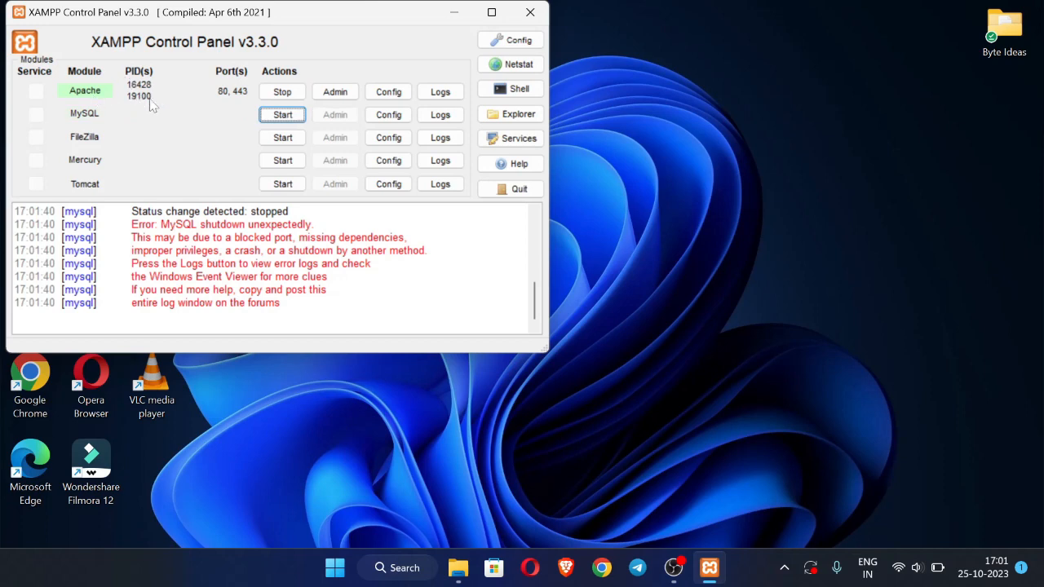
{"action": "left_click", "coordinate": [300, 114]}
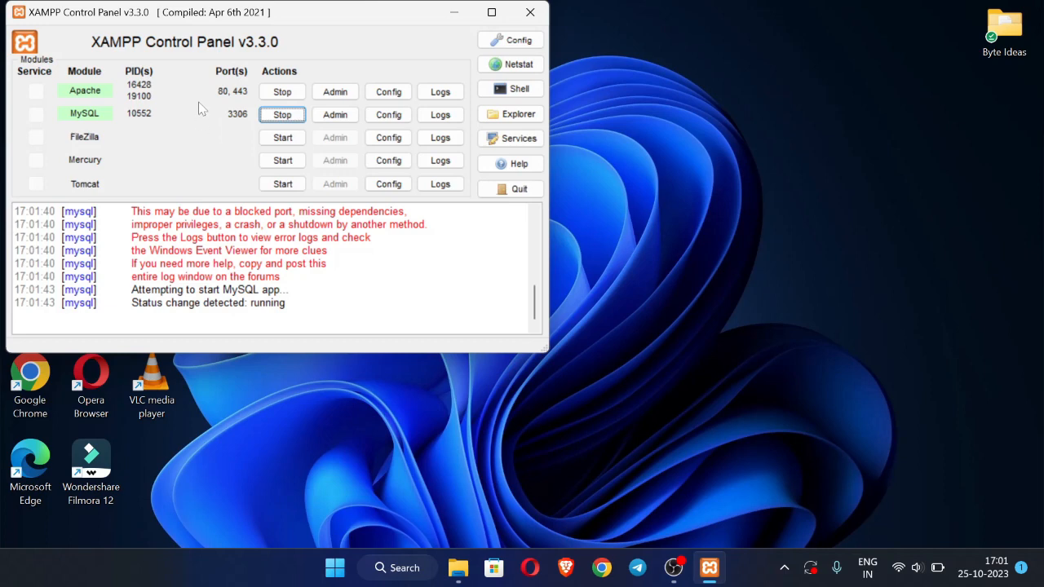
- Open localhost/byteideas in Google Chrome, checking the site folder's name in htdocs while entering the address
{"action": "left_click", "coordinate": [602, 567]}
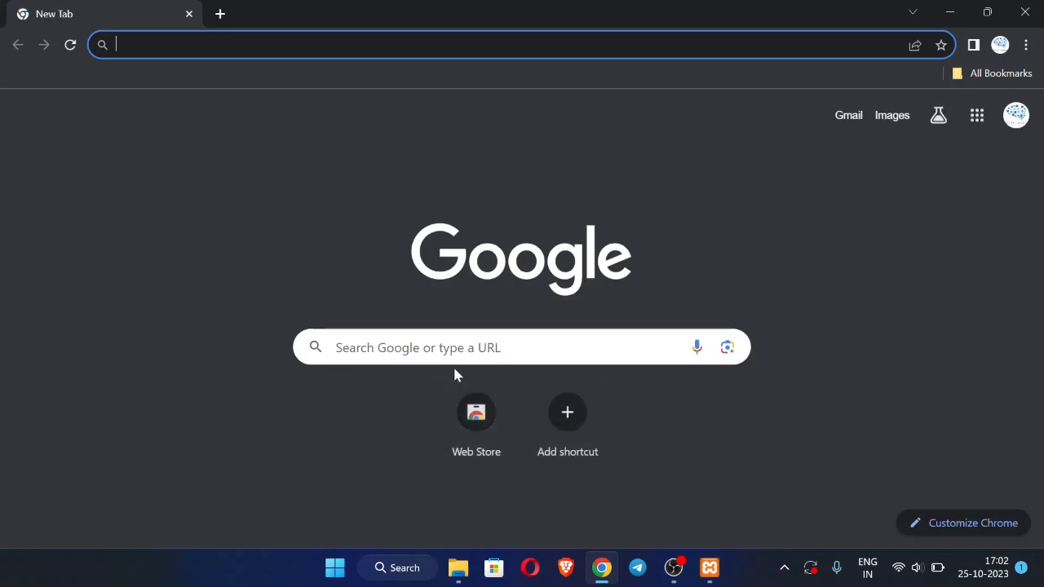
{"action": "type", "text": "loca"}
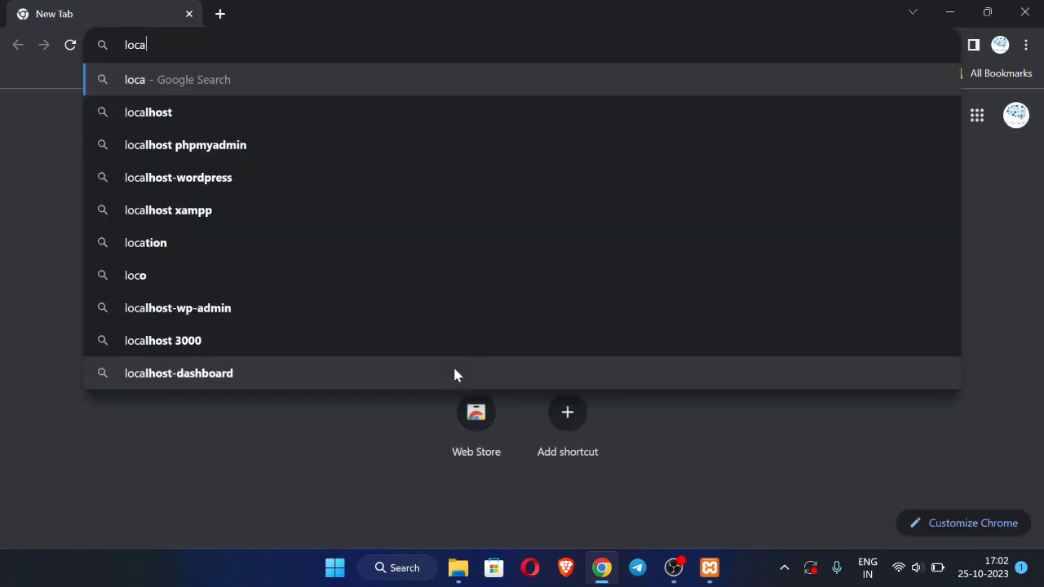
{"action": "type", "text": "lhost/"}
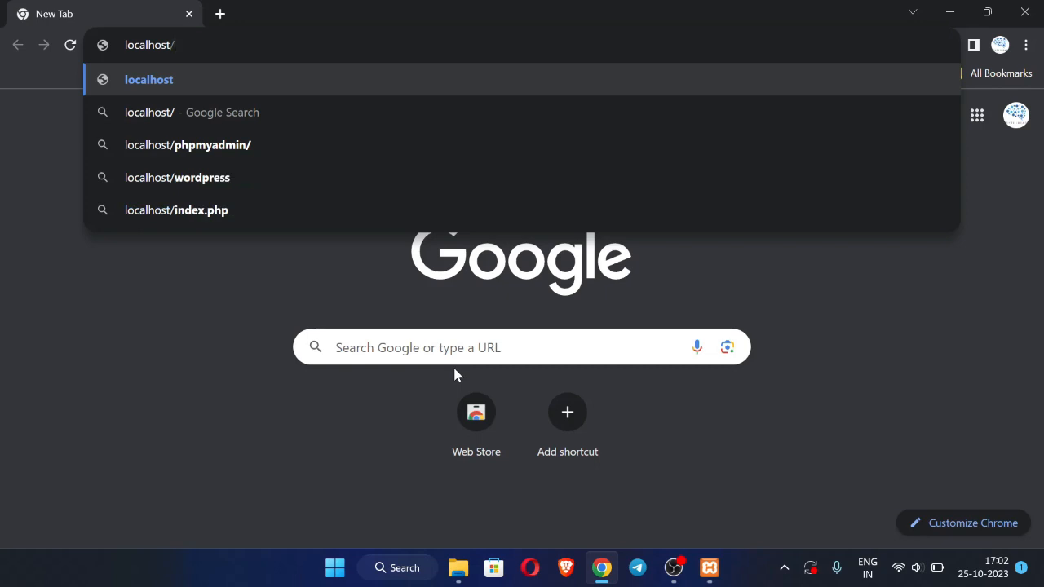
{"action": "left_click", "coordinate": [458, 567]}
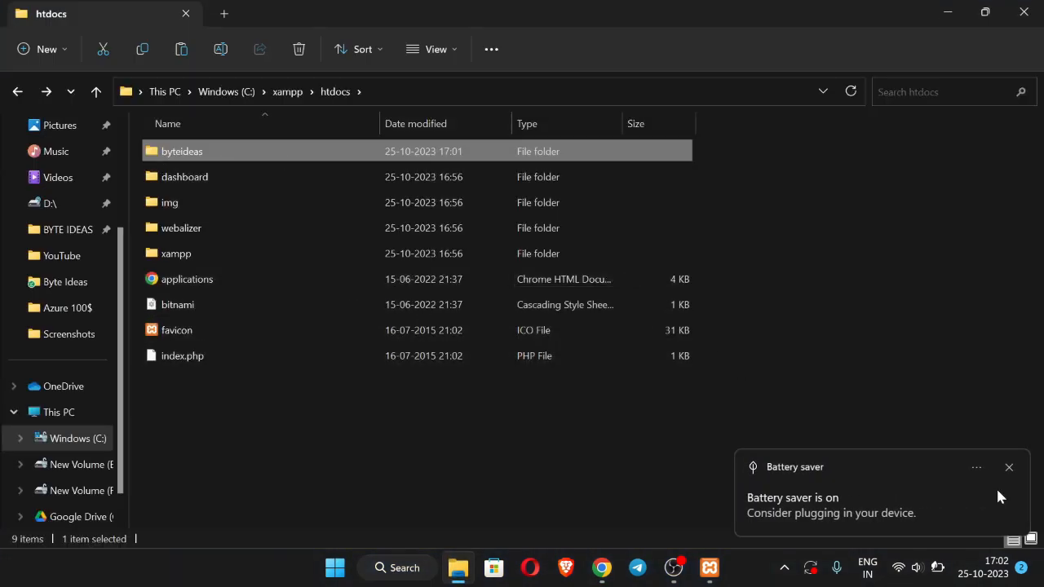
{"action": "left_click", "coordinate": [1009, 468]}
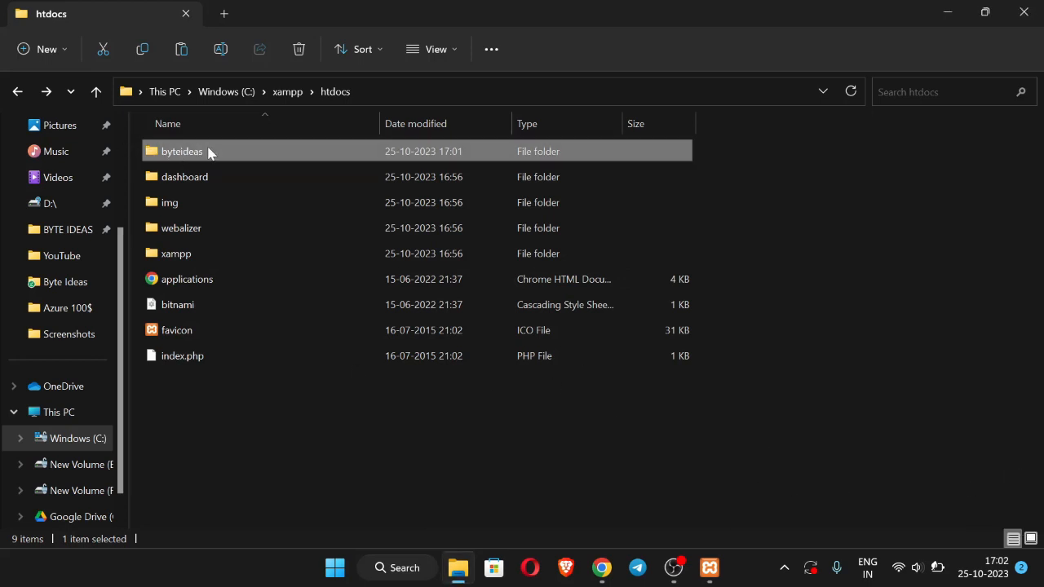
{"action": "key", "text": "alt+Tab"}
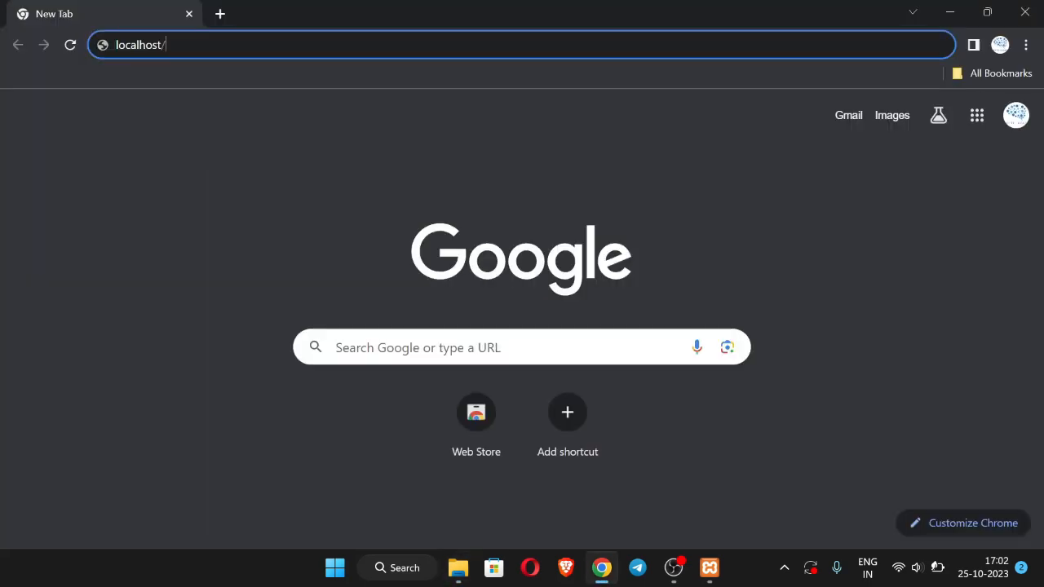
{"action": "type", "text": "bytei"}
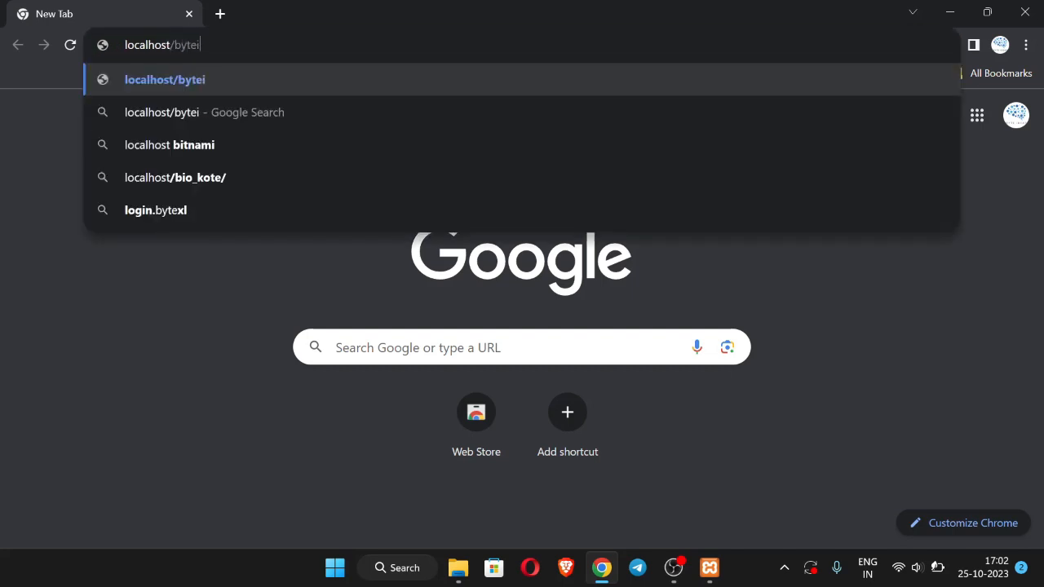
{"action": "type", "text": "deas"}
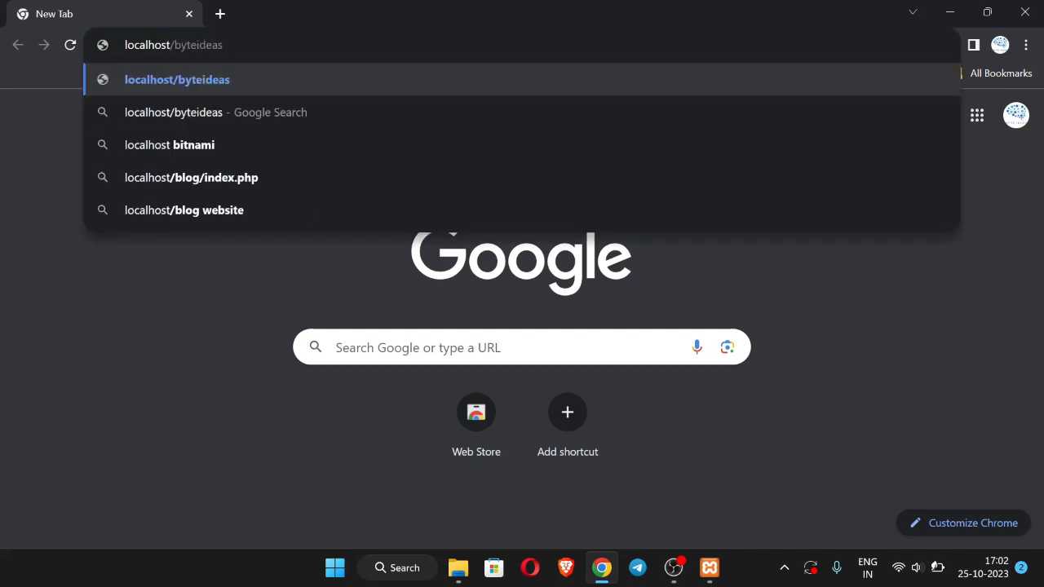
{"action": "key", "text": "Return"}
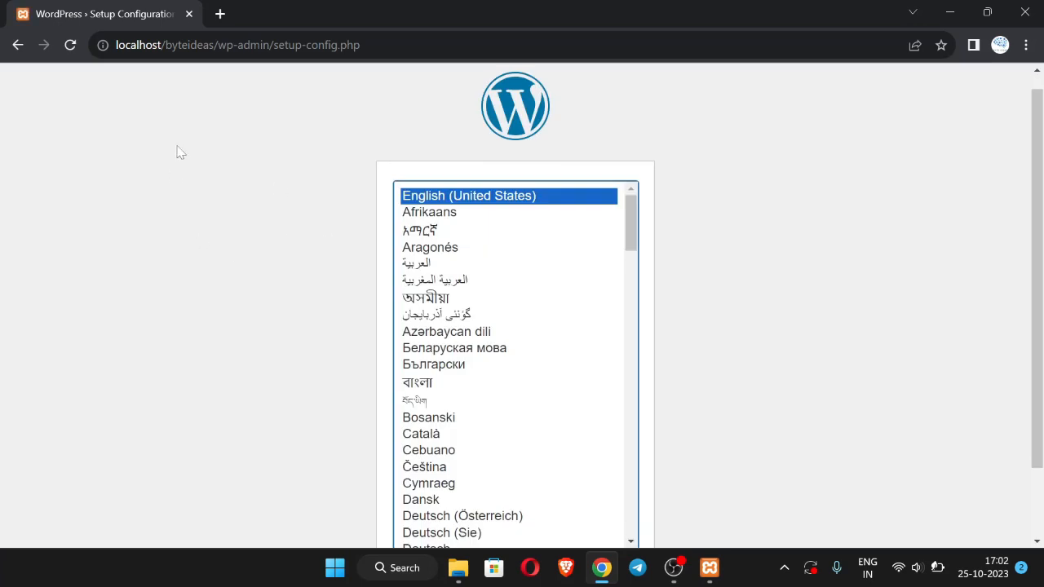
- Continue the WordPress setup in English (United States) and proceed past the welcome page to the database details
{"action": "scroll", "coordinate": [812, 300], "scroll_direction": "down", "scroll_amount": 1}
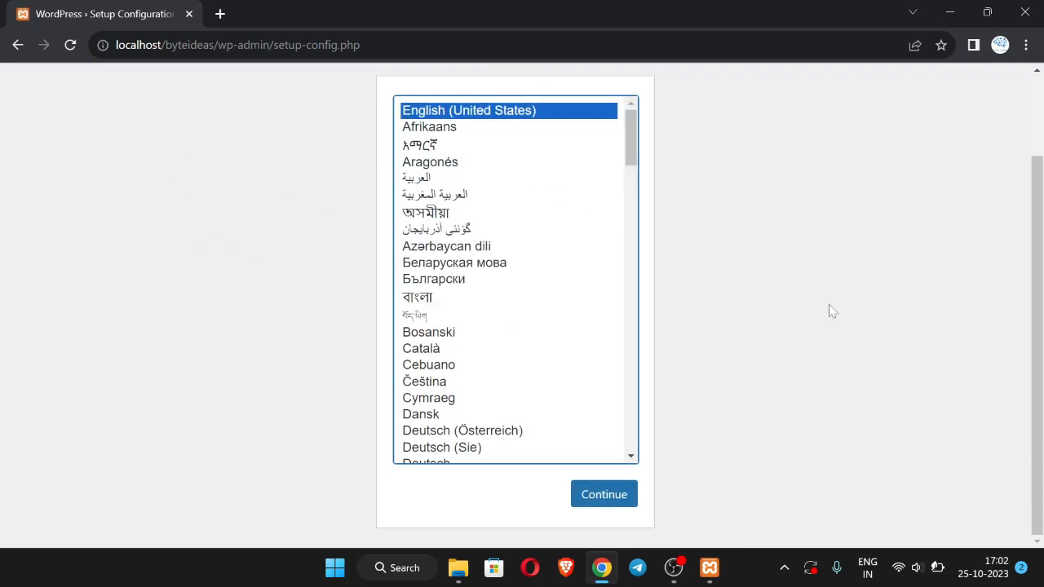
{"action": "scroll", "coordinate": [832, 312], "scroll_direction": "up", "scroll_amount": 2}
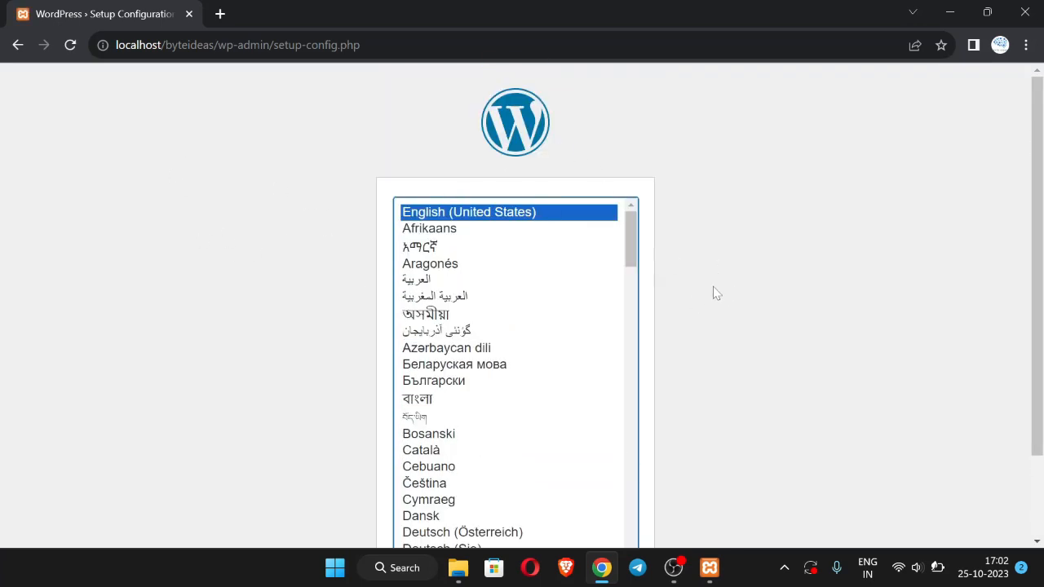
{"action": "scroll", "coordinate": [726, 263], "scroll_direction": "down", "scroll_amount": 2}
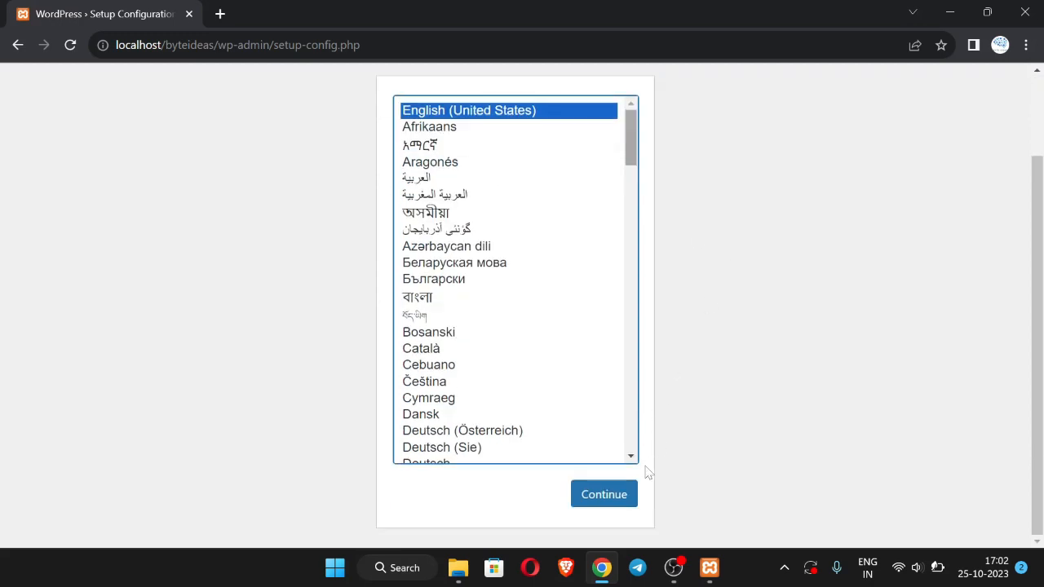
{"action": "left_click", "coordinate": [593, 499]}
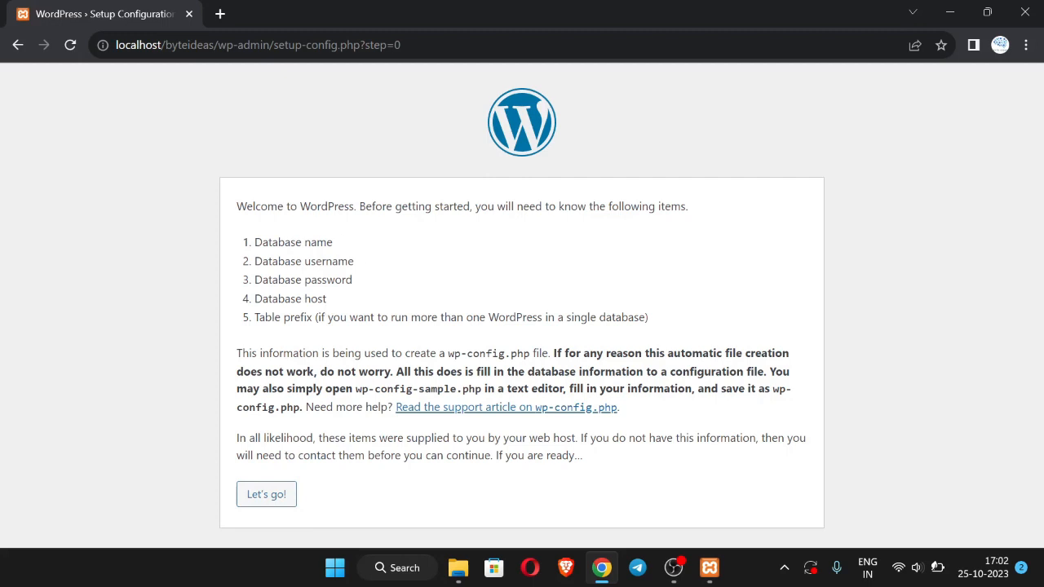
{"action": "left_click", "coordinate": [265, 496]}
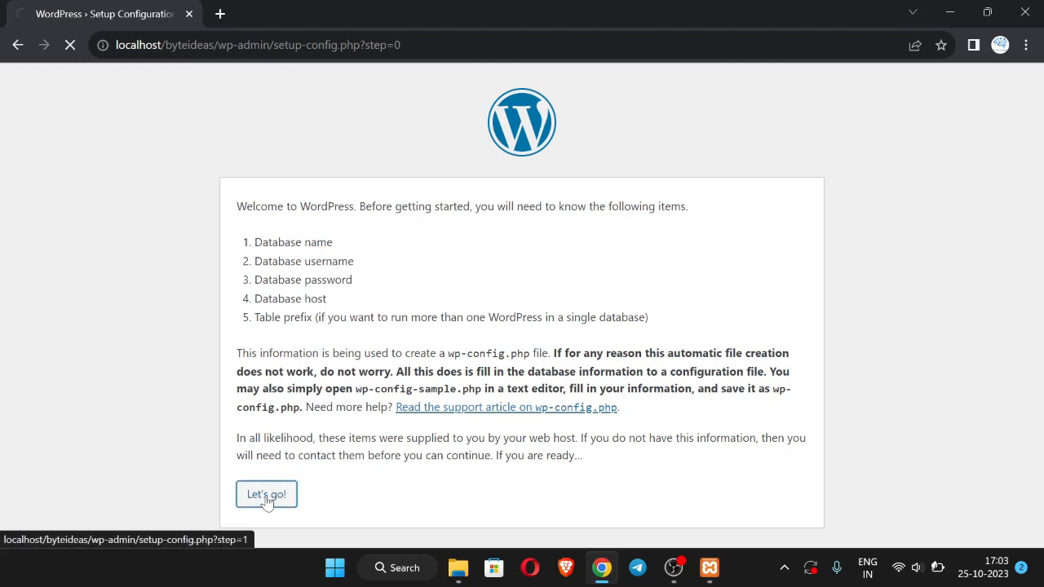
- Review the WordPress database connection fields and open phpMyAdmin from the MySQL module in the XAMPP Control Panel
{"action": "scroll", "coordinate": [410, 354], "scroll_direction": "down", "scroll_amount": 1}
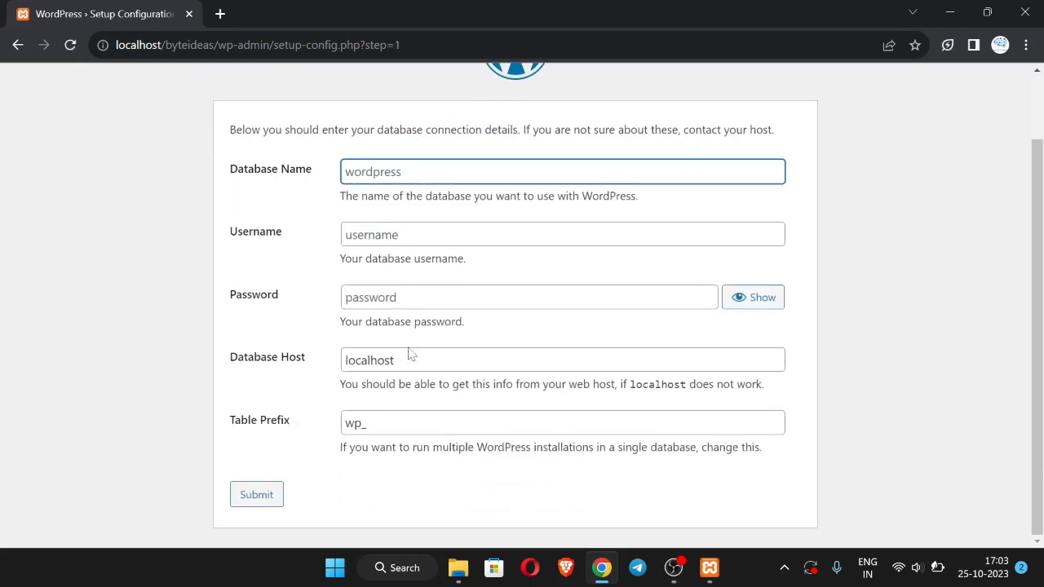
{"action": "scroll", "coordinate": [410, 354], "scroll_direction": "up", "scroll_amount": 1}
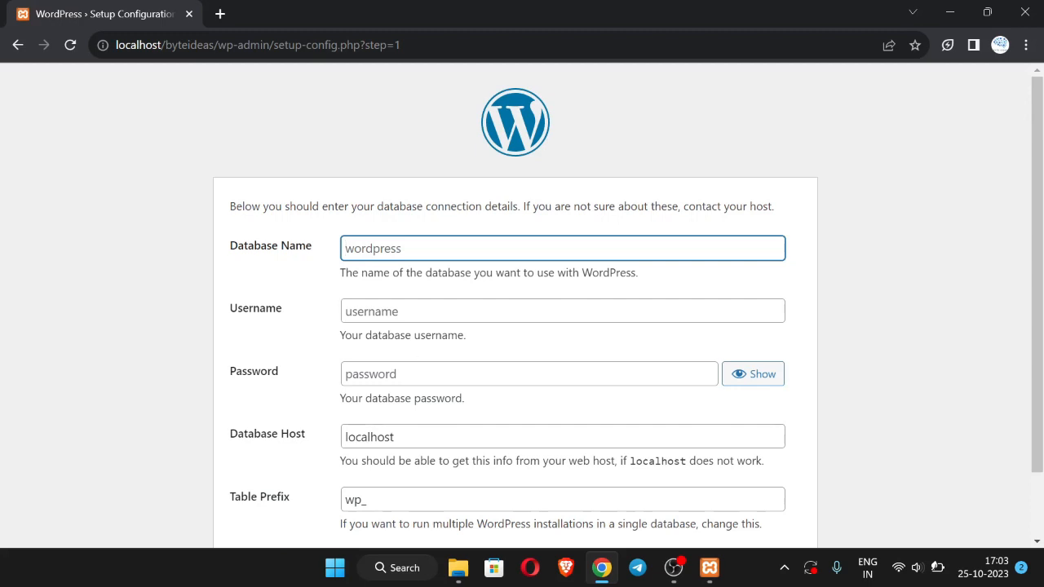
{"action": "scroll", "coordinate": [289, 295], "scroll_direction": "down", "scroll_amount": 1}
{"action": "scroll", "coordinate": [290, 295], "scroll_direction": "up", "scroll_amount": 1}
{"action": "left_click", "coordinate": [709, 569]}
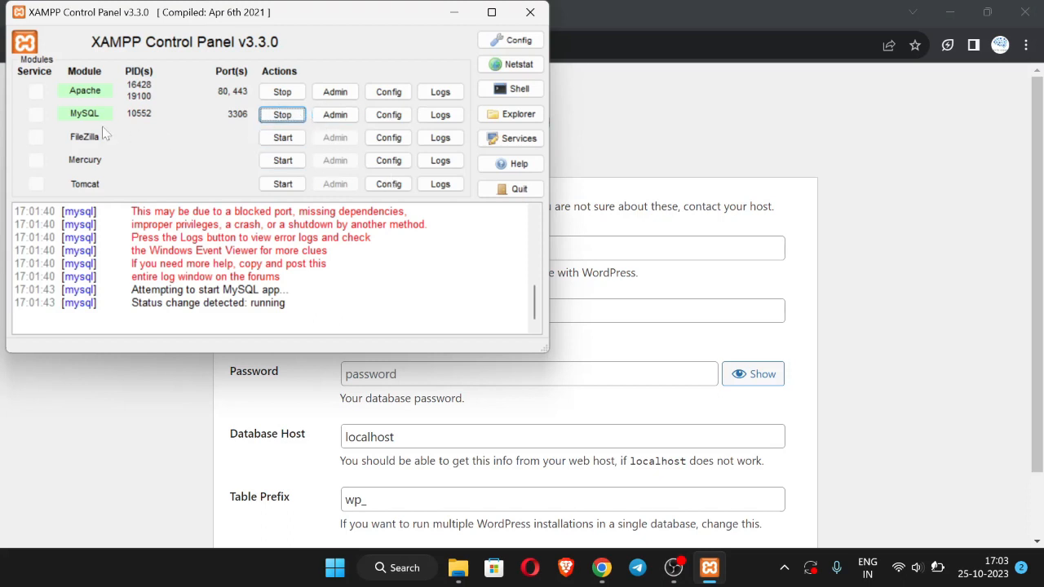
{"action": "left_click", "coordinate": [334, 115]}
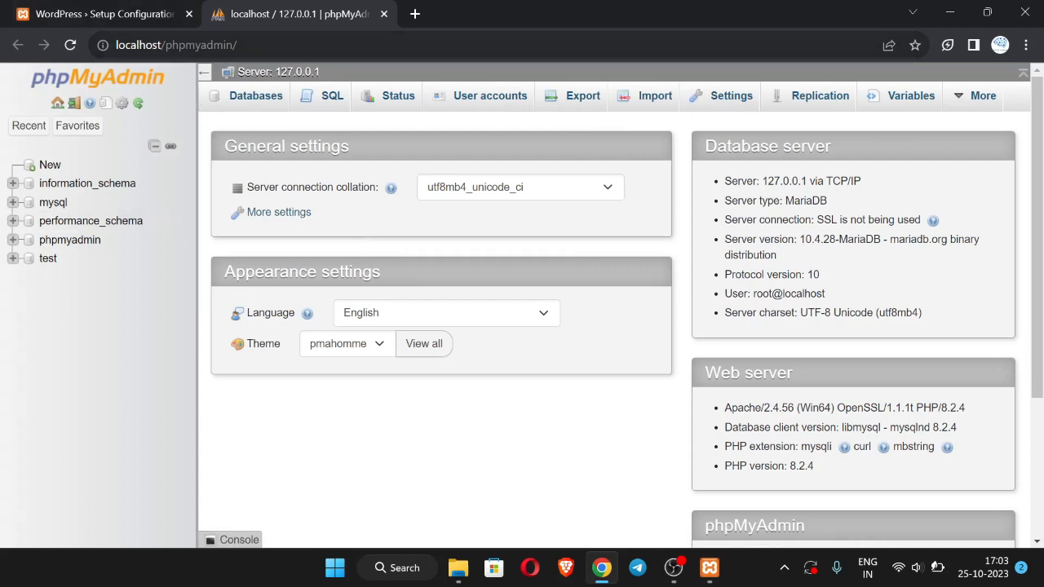
- Close the phpMyAdmin tab and reopen phpMyAdmin in a new tab at localhost/phpmyadmin
{"action": "left_click", "coordinate": [414, 14]}
{"action": "left_click", "coordinate": [385, 14]}
{"action": "type", "text": "loc"}
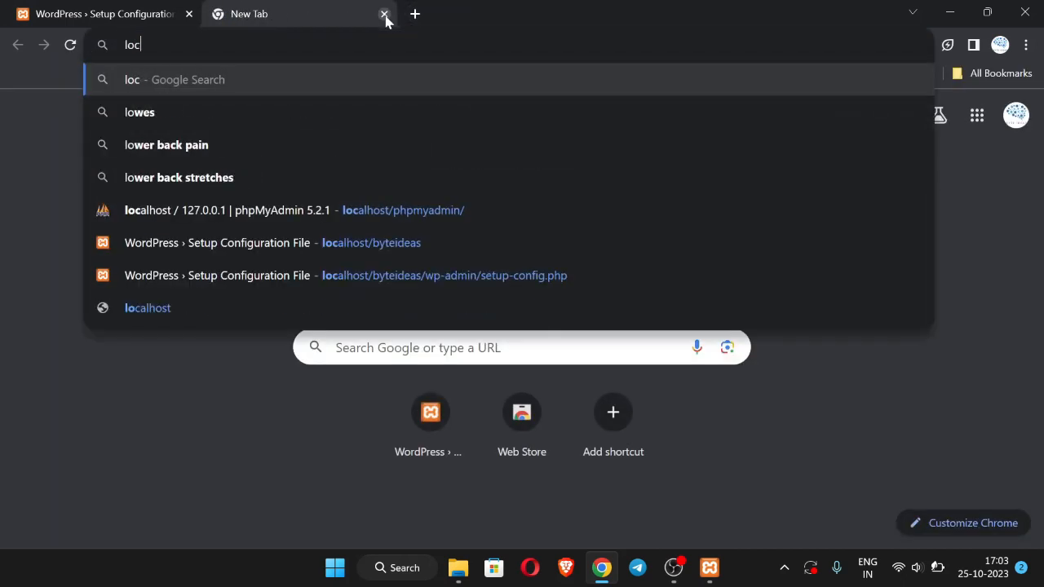
{"action": "type", "text": "alhost"}
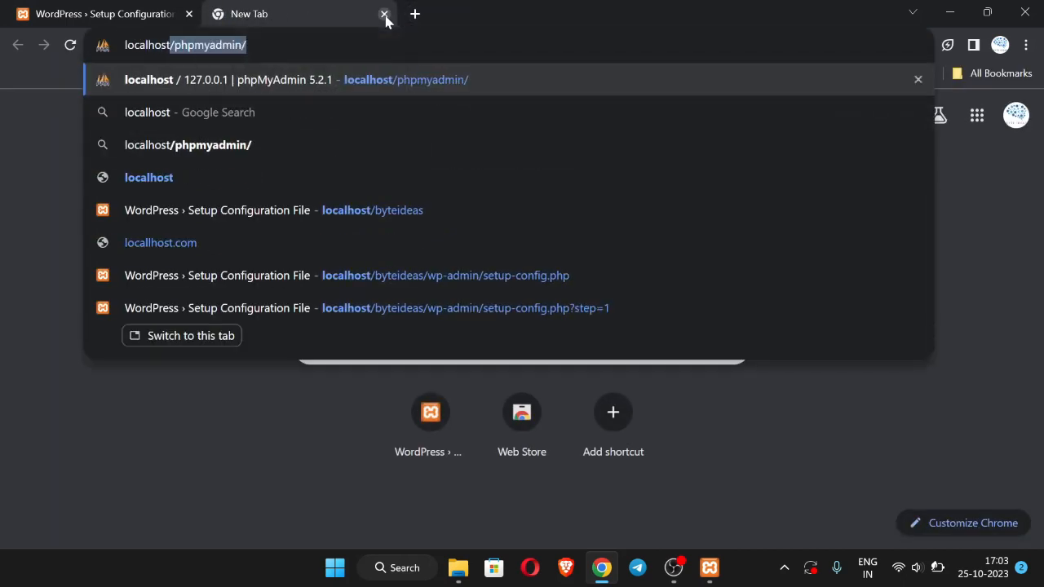
{"action": "type", "text": "/phpm"}
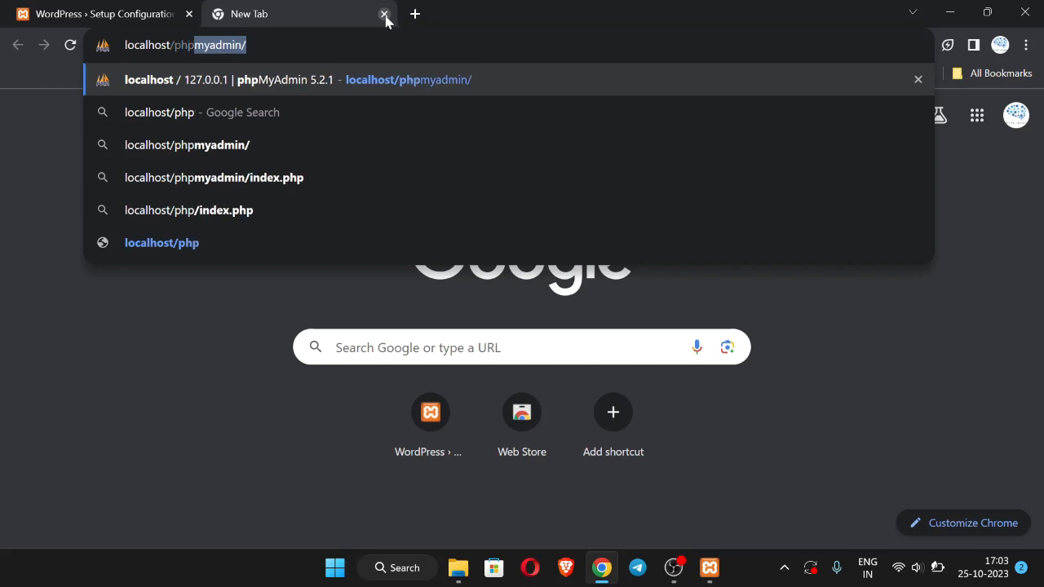
{"action": "type", "text": "yadmi"}
{"action": "key", "text": "Return"}
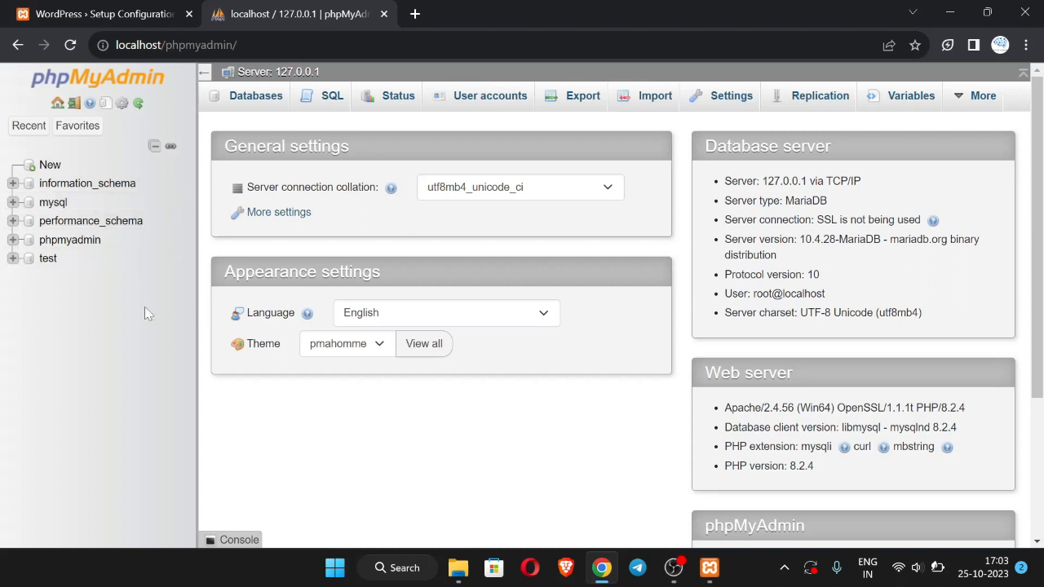
- Create a new database named byteideas with the utf8mb4_general_ci collation
{"action": "left_click", "coordinate": [51, 166]}
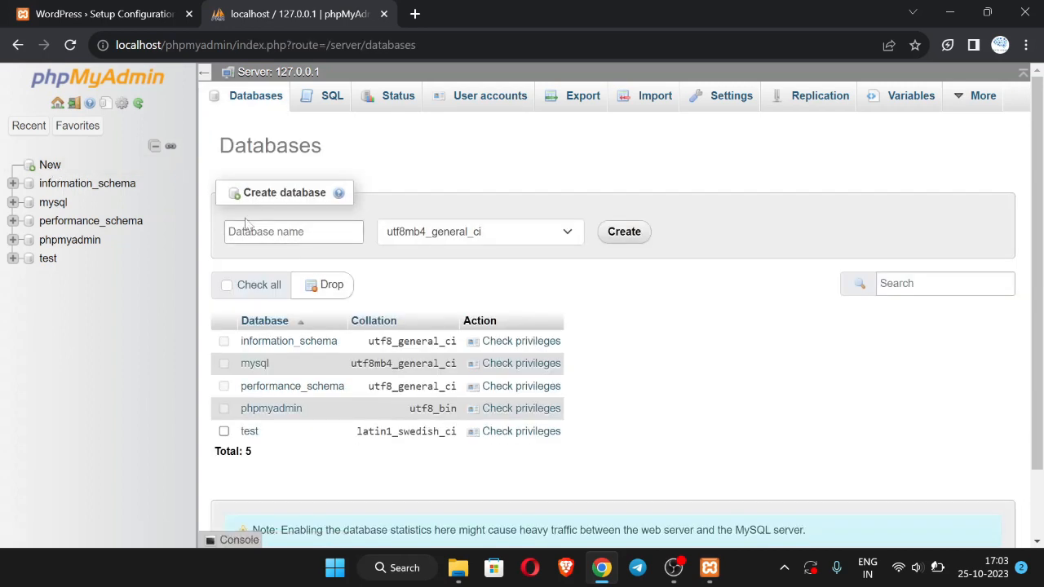
{"action": "left_click", "coordinate": [246, 231]}
{"action": "type", "text": "byteideas"}
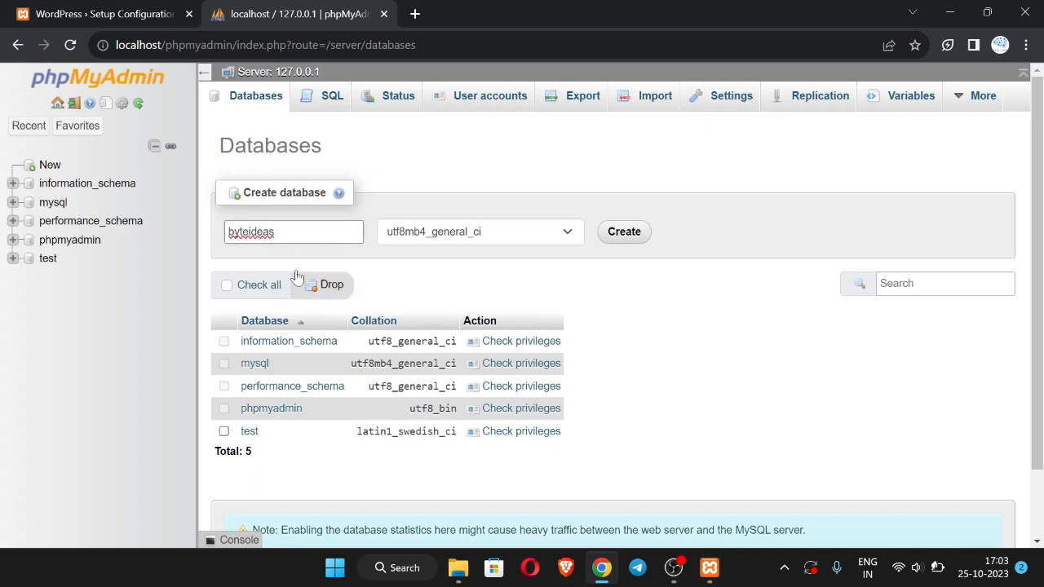
{"action": "left_click", "coordinate": [425, 277]}
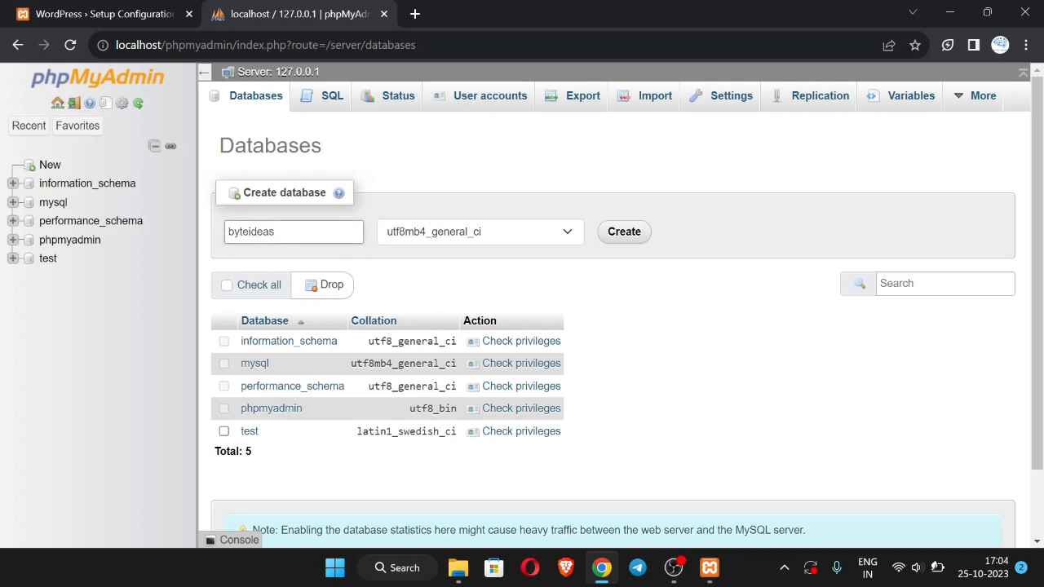
{"action": "left_click", "coordinate": [578, 283]}
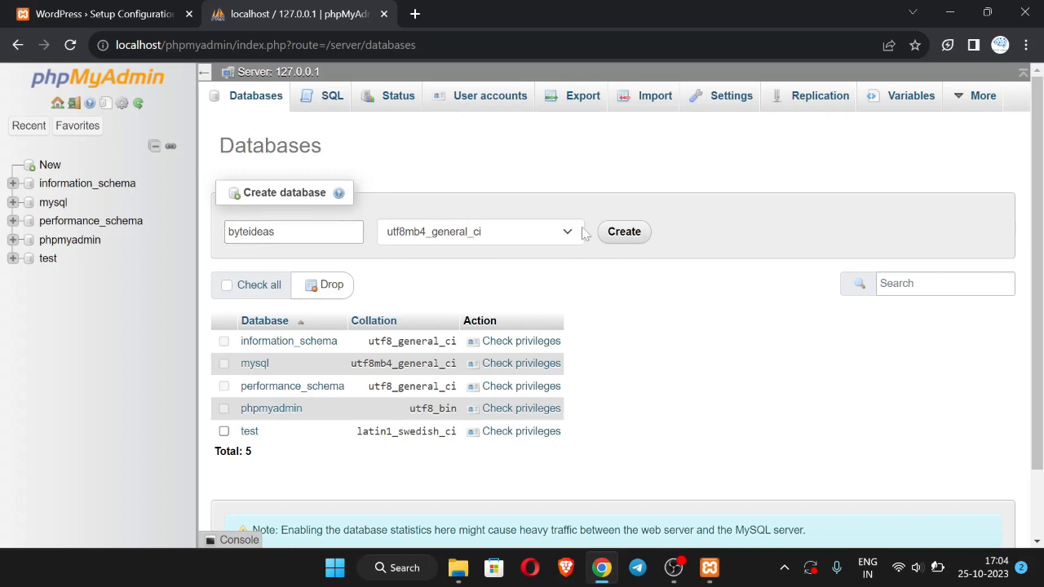
{"action": "left_click", "coordinate": [648, 234]}
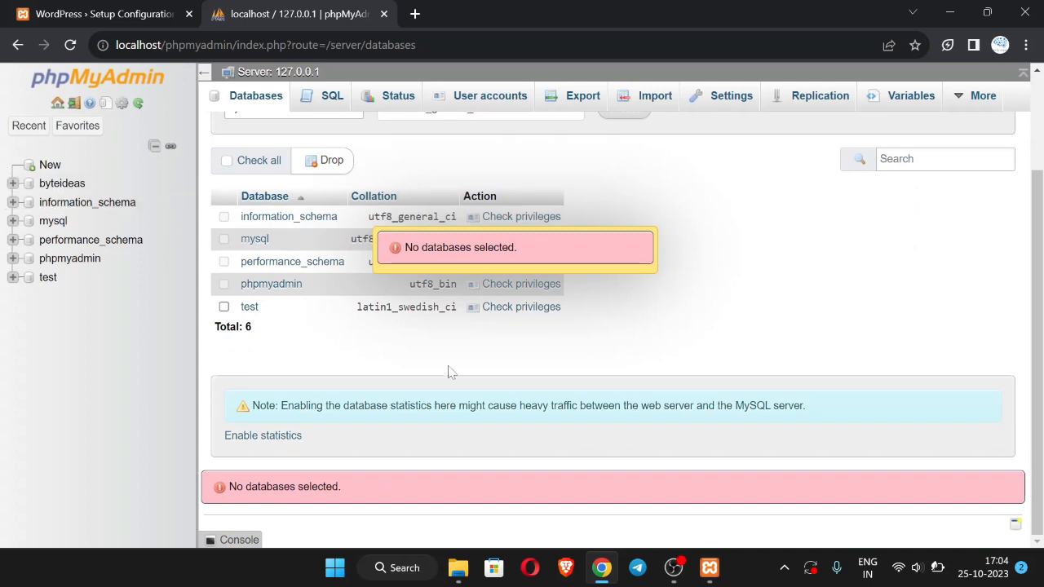
{"action": "scroll", "coordinate": [407, 342], "scroll_direction": "up", "scroll_amount": 2}
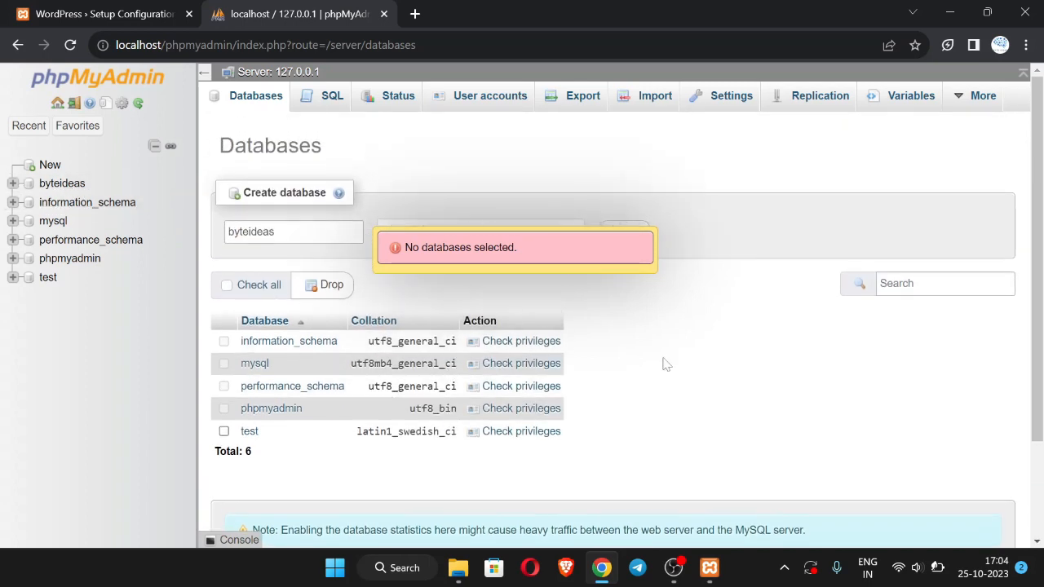
- Try to open the byteideas database, restarting MySQL in the XAMPP Control Panel and retrying the phpMyAdmin connection
{"action": "left_click", "coordinate": [77, 187]}
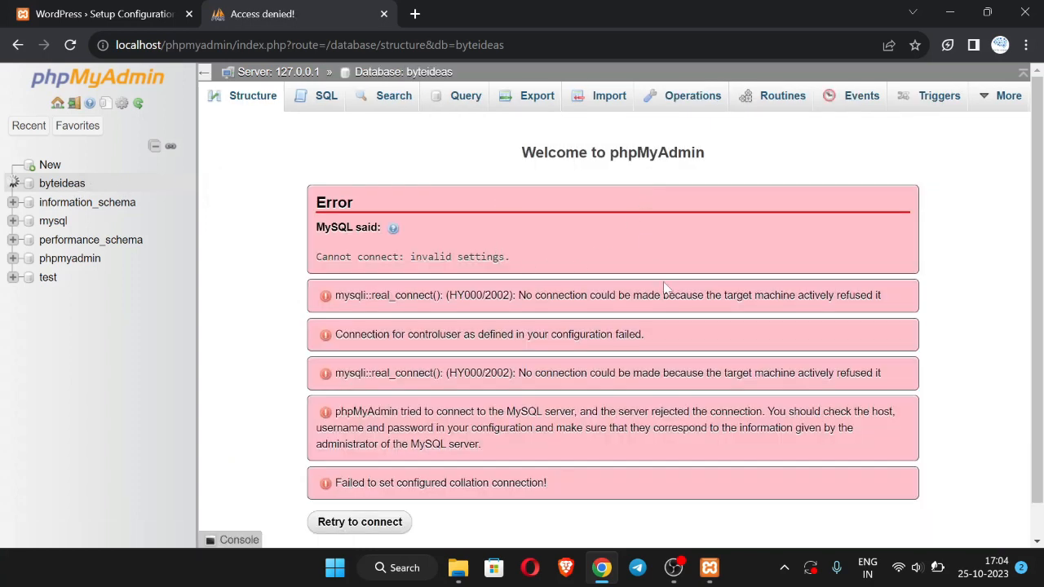
{"action": "scroll", "coordinate": [664, 287], "scroll_direction": "down", "scroll_amount": 1}
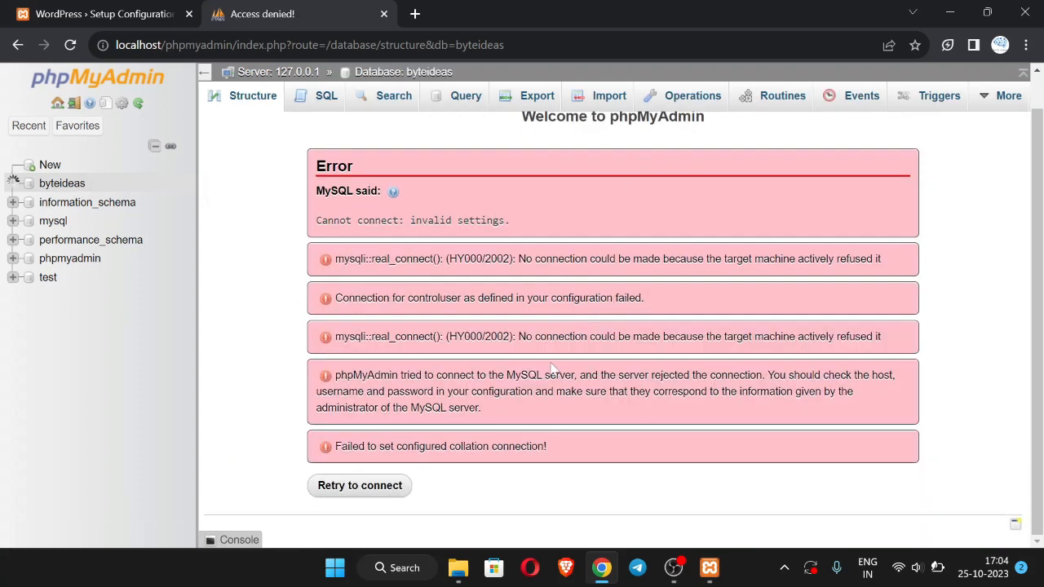
{"action": "left_click", "coordinate": [708, 566]}
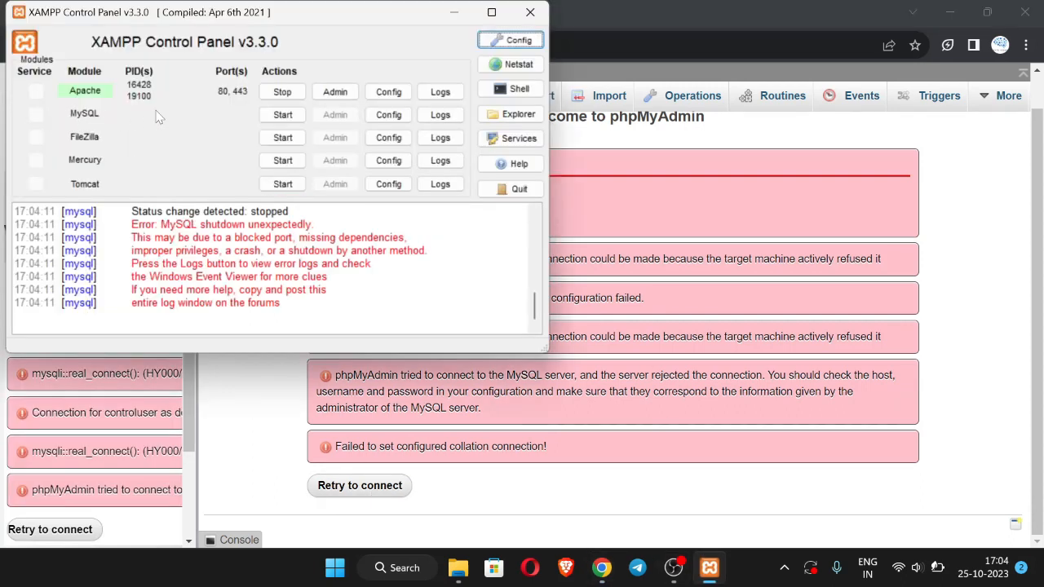
{"action": "left_click", "coordinate": [274, 118]}
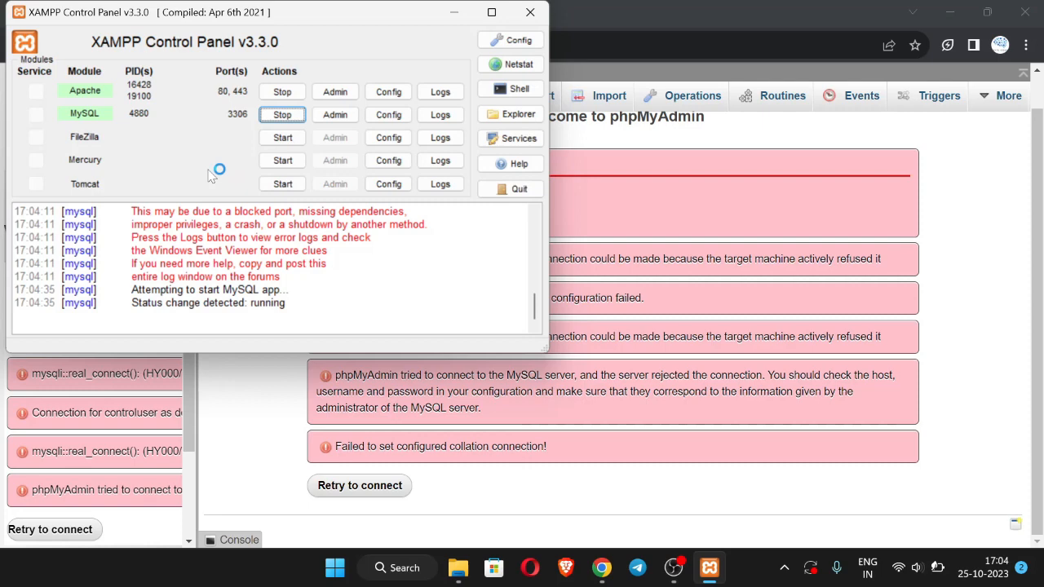
{"action": "left_click", "coordinate": [461, 491]}
{"action": "left_click", "coordinate": [351, 489]}
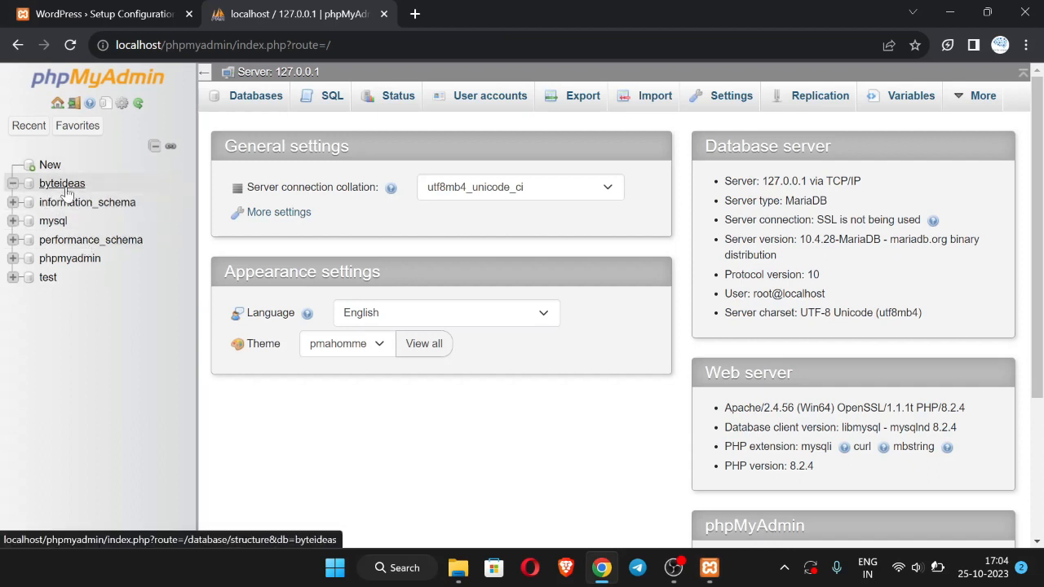
- Start adding a user account from the byteideas database's privileges and set its user name to byteideas
{"action": "left_click", "coordinate": [64, 185]}
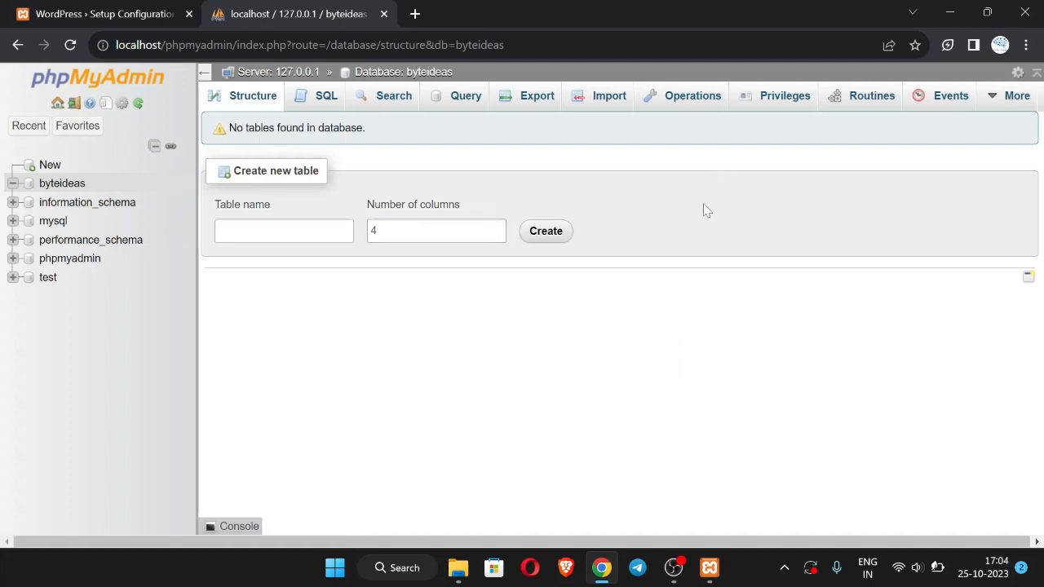
{"action": "left_click", "coordinate": [784, 97]}
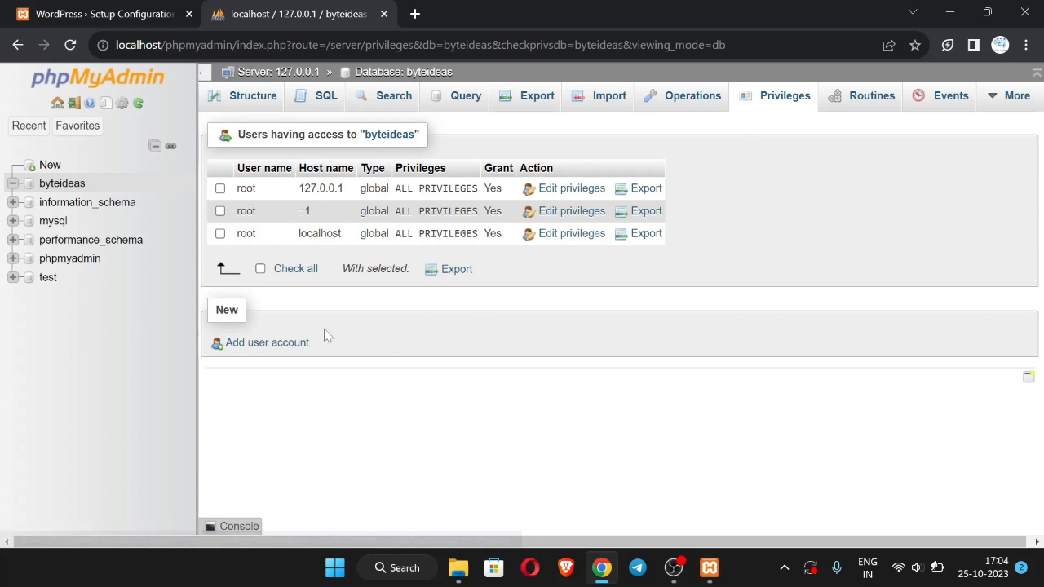
{"action": "left_click", "coordinate": [267, 344]}
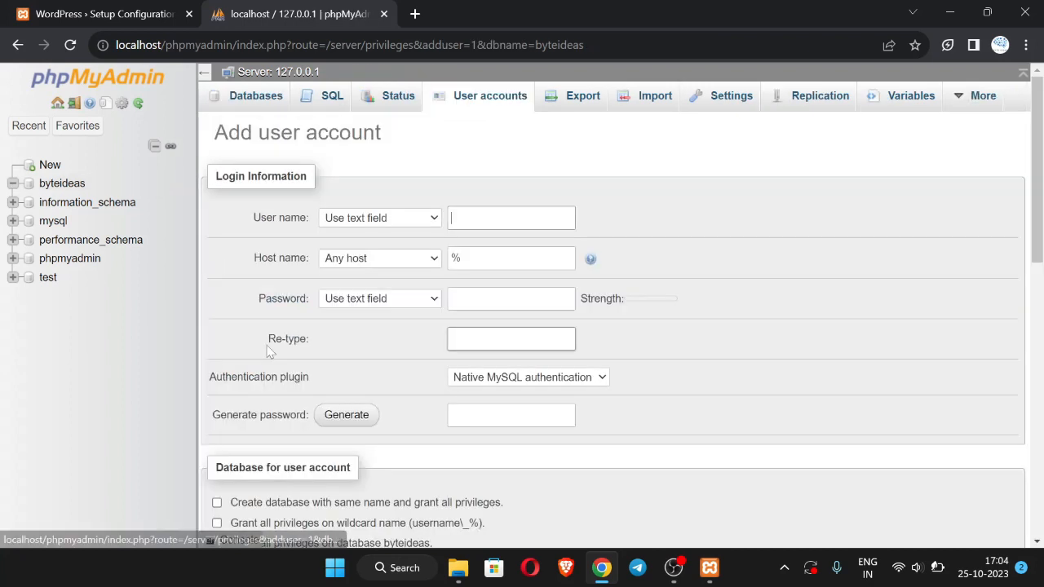
{"action": "left_click", "coordinate": [457, 220]}
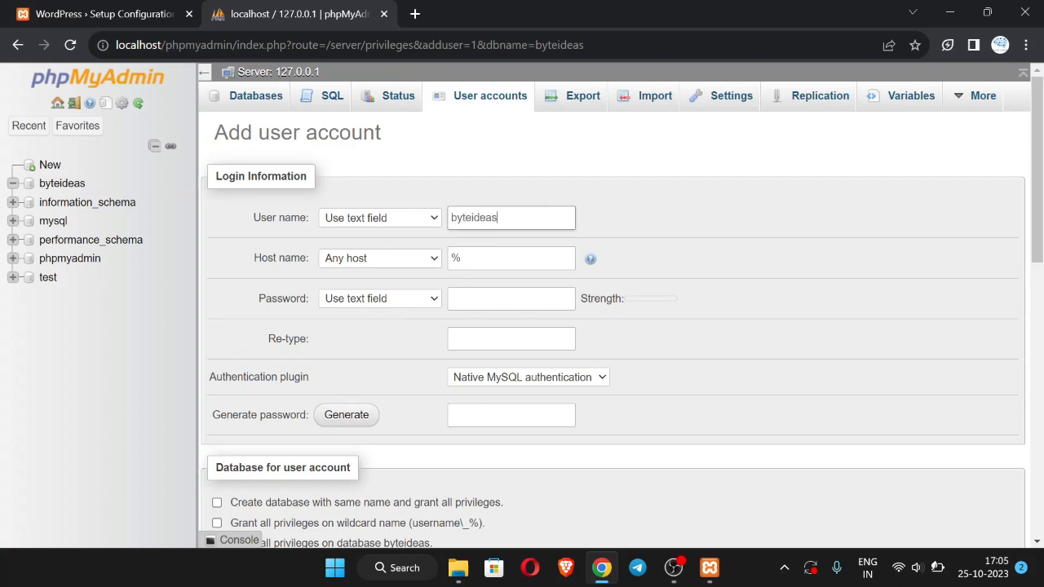
- Enter and retype the password for the new database account, keeping the host name at Any host
{"action": "left_click", "coordinate": [475, 300]}
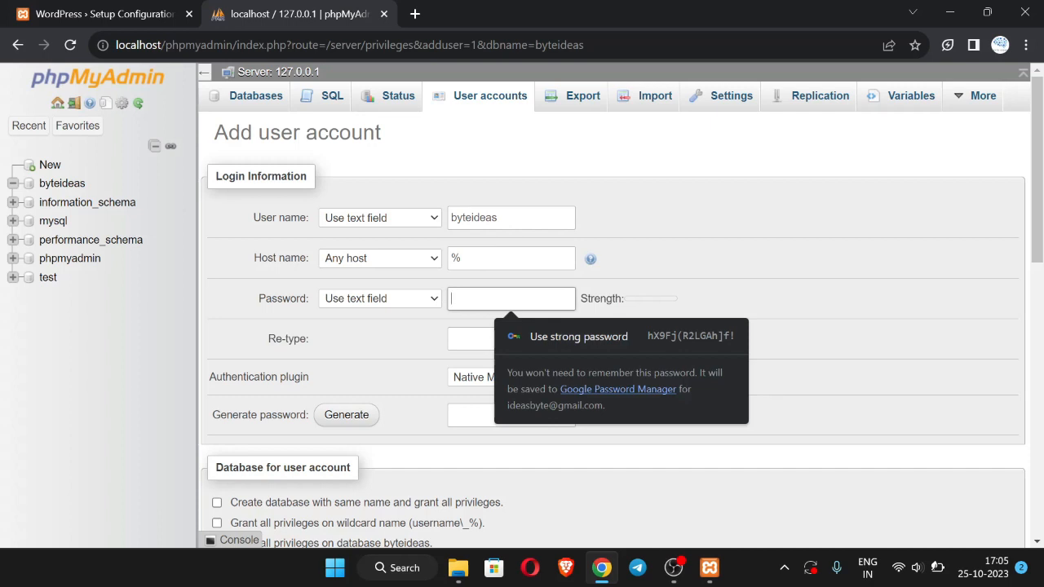
{"action": "key", "text": "BackSpace"}
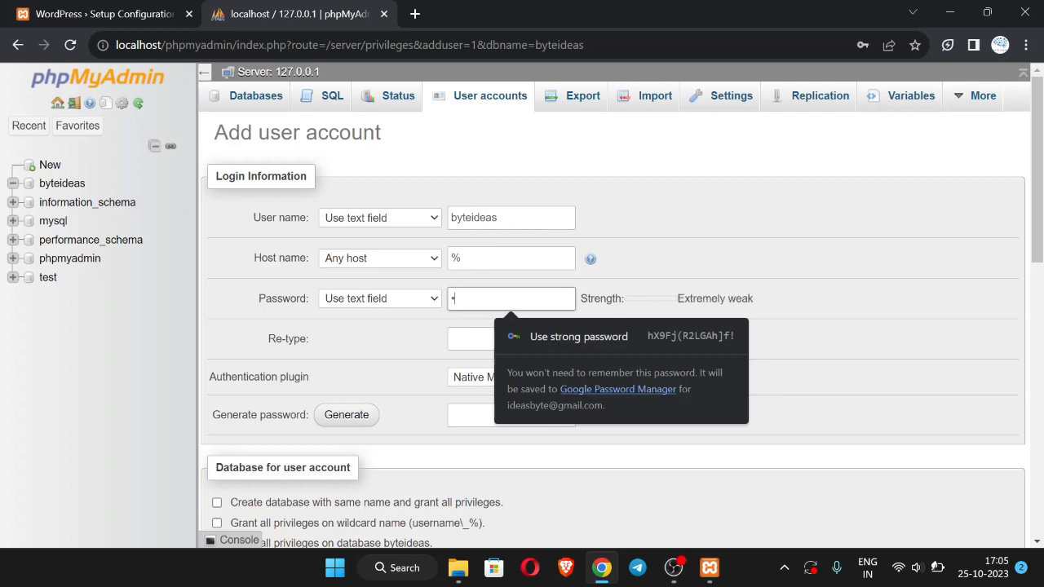
{"action": "type", "text": "•••••••"}
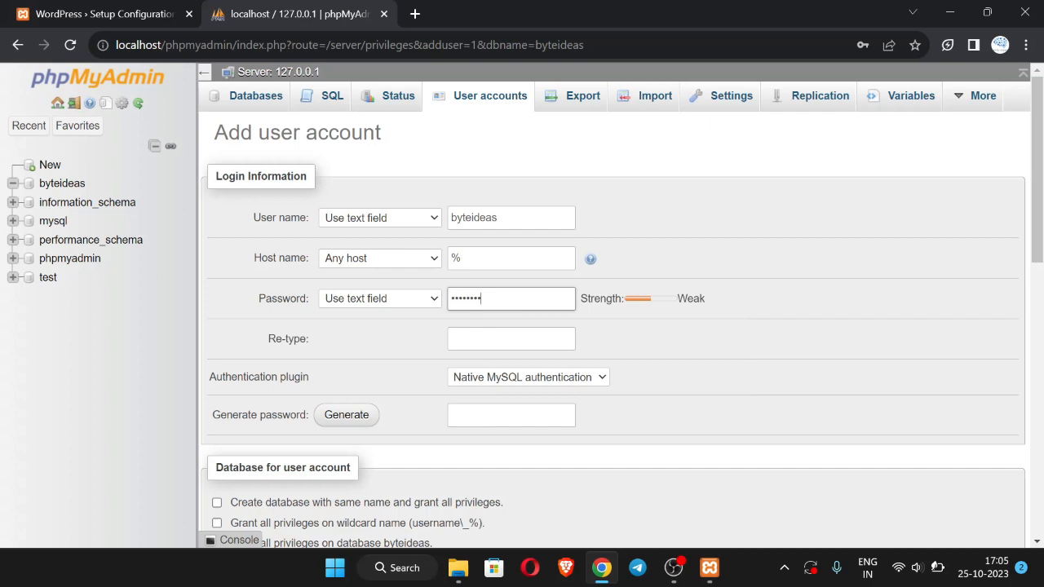
{"action": "type", "text": "••••"}
{"action": "left_click", "coordinate": [511, 338]}
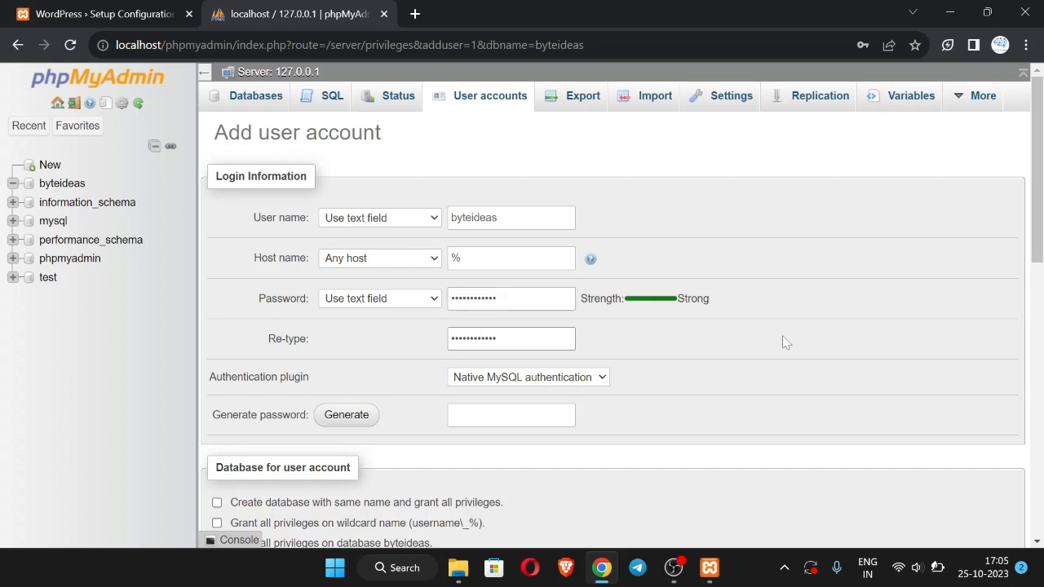
{"action": "scroll", "coordinate": [782, 335], "scroll_direction": "down", "scroll_amount": 1}
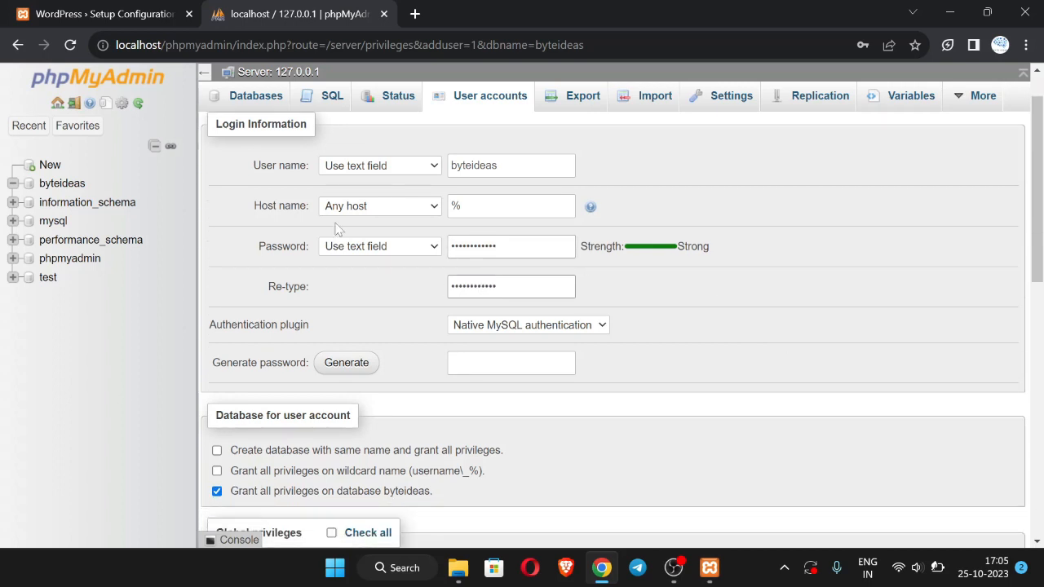
{"action": "triple_click", "coordinate": [252, 213]}
{"action": "left_click", "coordinate": [251, 214]}
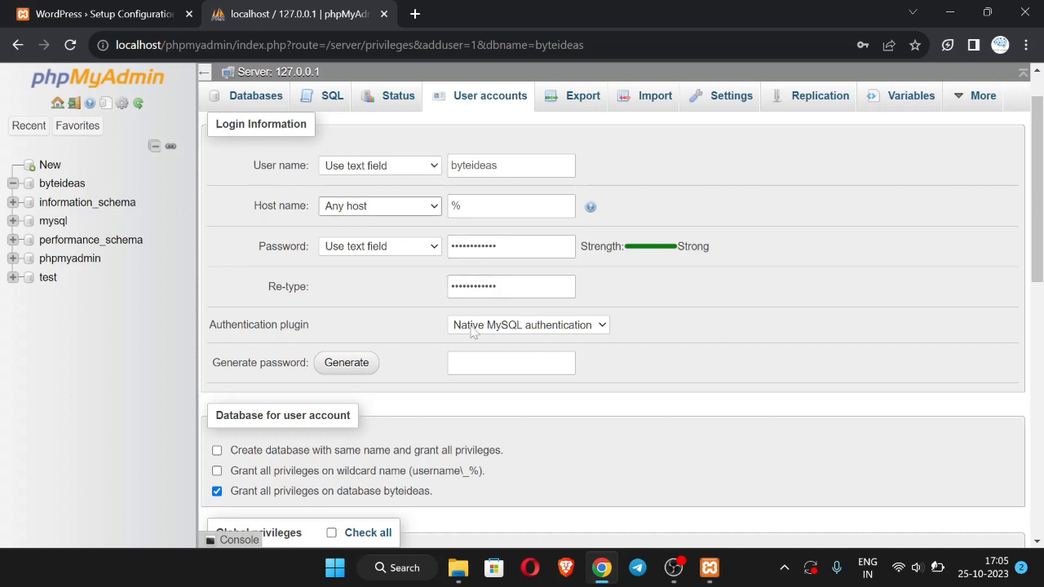
- Enable same-name database creation and wildcard-name privileges for the account, and select all global privileges
{"action": "scroll", "coordinate": [368, 371], "scroll_direction": "down", "scroll_amount": 2}
{"action": "scroll", "coordinate": [368, 371], "scroll_direction": "down", "scroll_amount": 2}
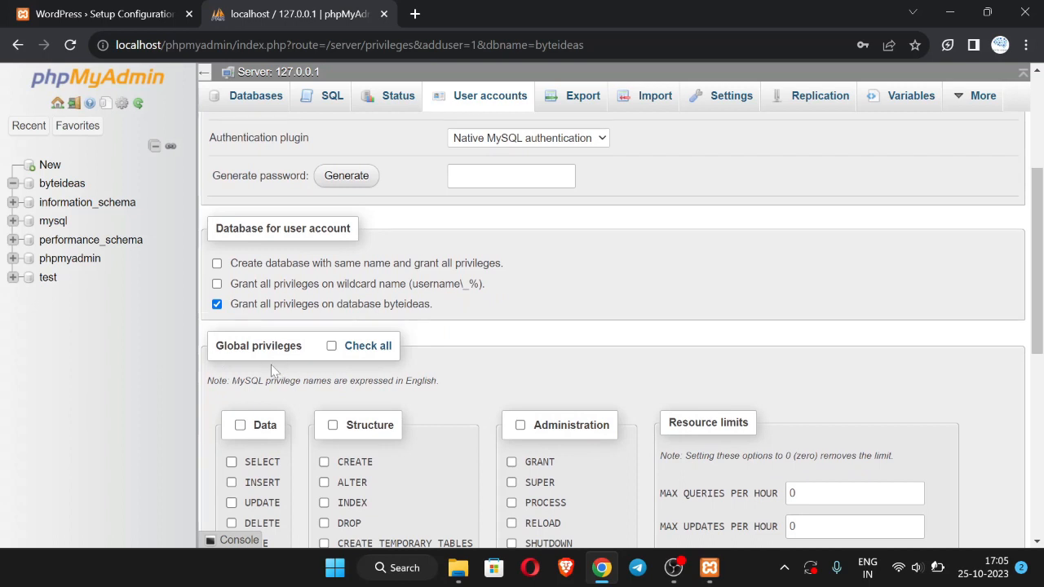
{"action": "left_click", "coordinate": [217, 264]}
{"action": "left_click", "coordinate": [217, 285]}
{"action": "scroll", "coordinate": [342, 293], "scroll_direction": "down", "scroll_amount": 1}
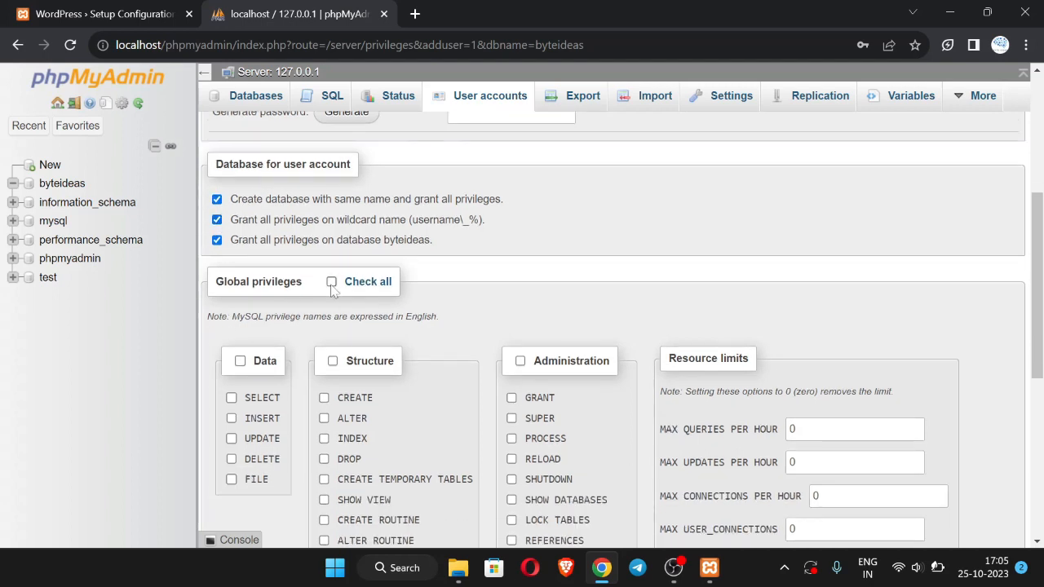
{"action": "left_click", "coordinate": [332, 283]}
{"action": "scroll", "coordinate": [516, 330], "scroll_direction": "down", "scroll_amount": 3}
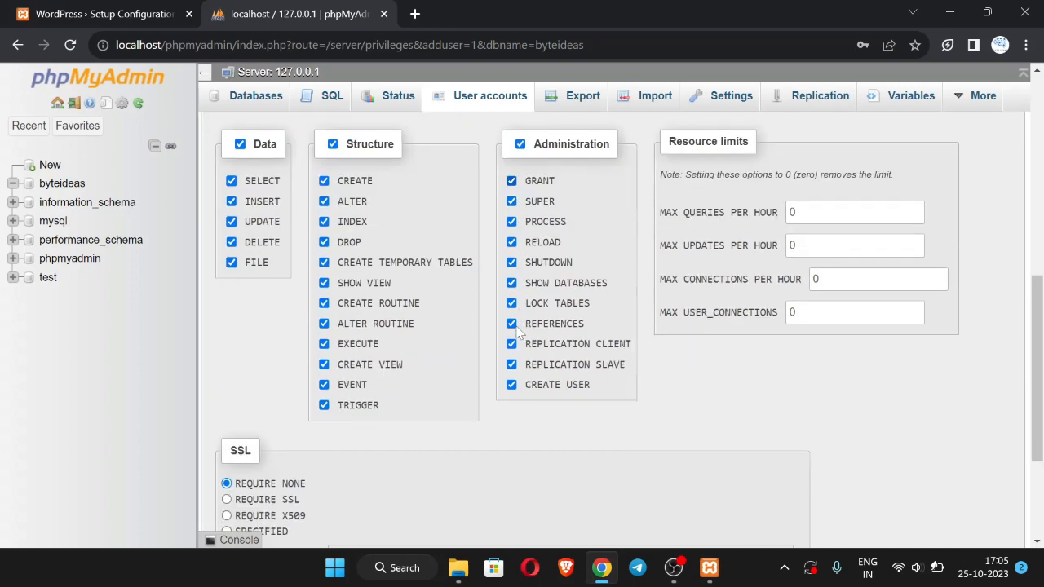
- Create the user account with SSL set to REQUIRE NONE and decline saving its password in the browser
{"action": "scroll", "coordinate": [516, 330], "scroll_direction": "down", "scroll_amount": 3}
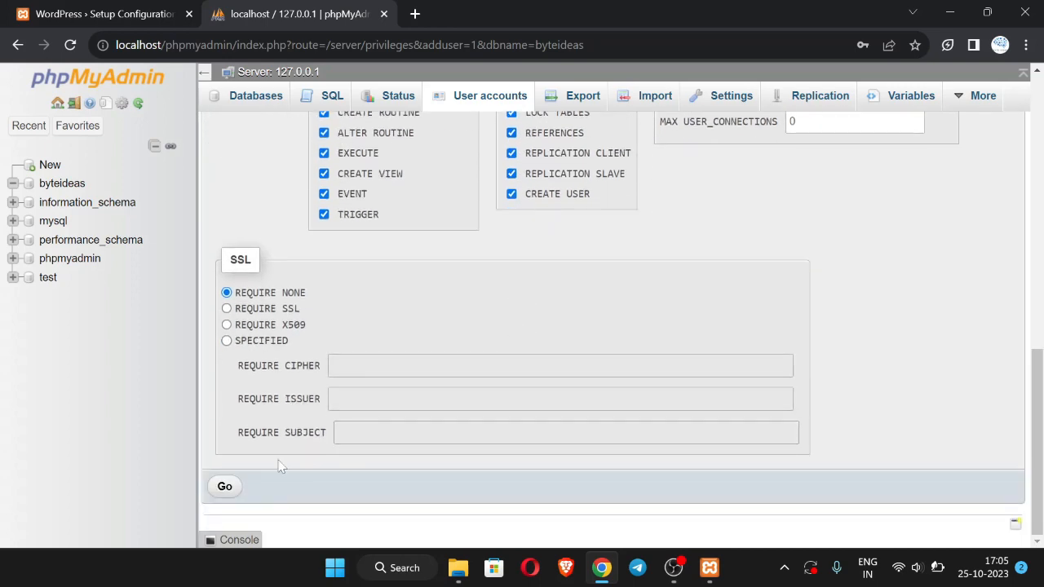
{"action": "left_click", "coordinate": [225, 489]}
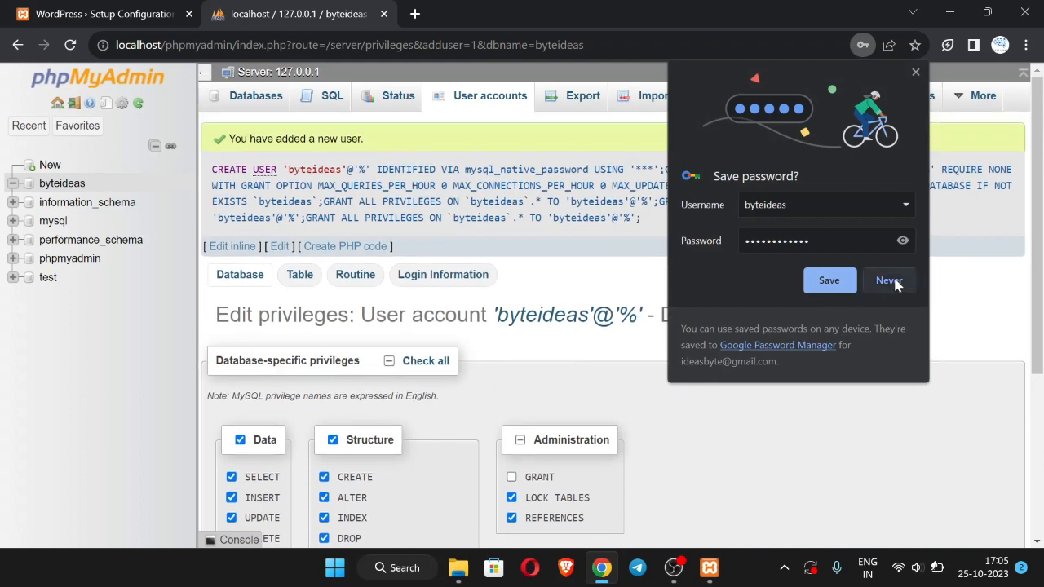
{"action": "left_click", "coordinate": [891, 280]}
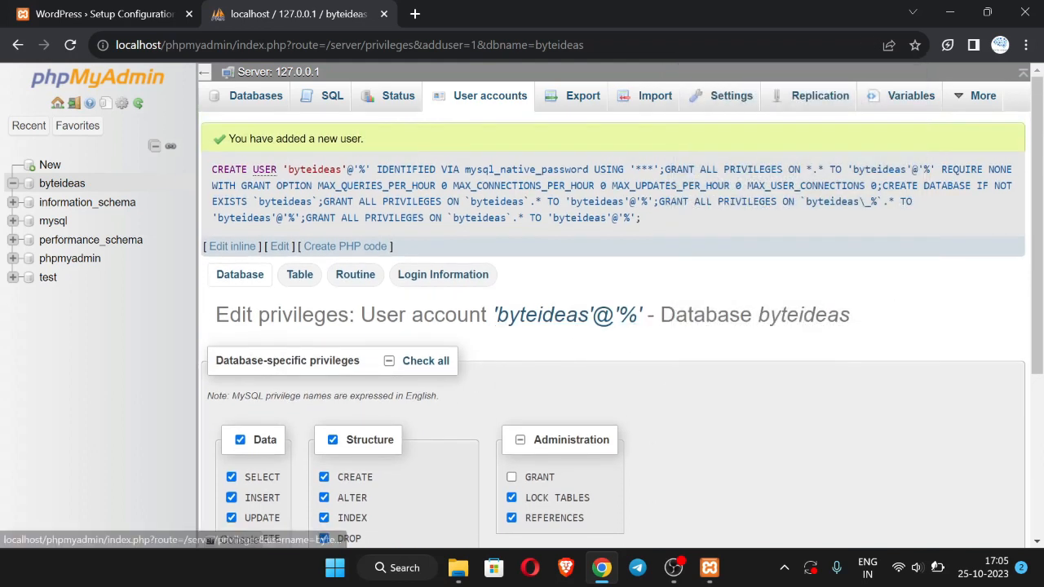
- Examine the new account's creation message in phpMyAdmin and the database connection form of the WordPress setup
{"action": "left_click_drag", "start_coordinate": [227, 139], "coordinate": [371, 147]}
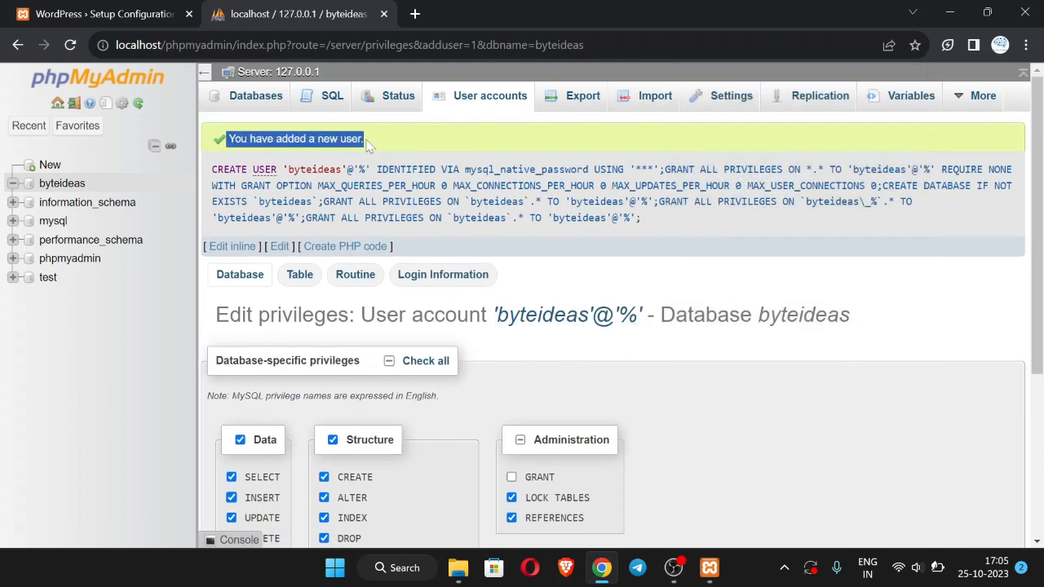
{"action": "left_click", "coordinate": [412, 151]}
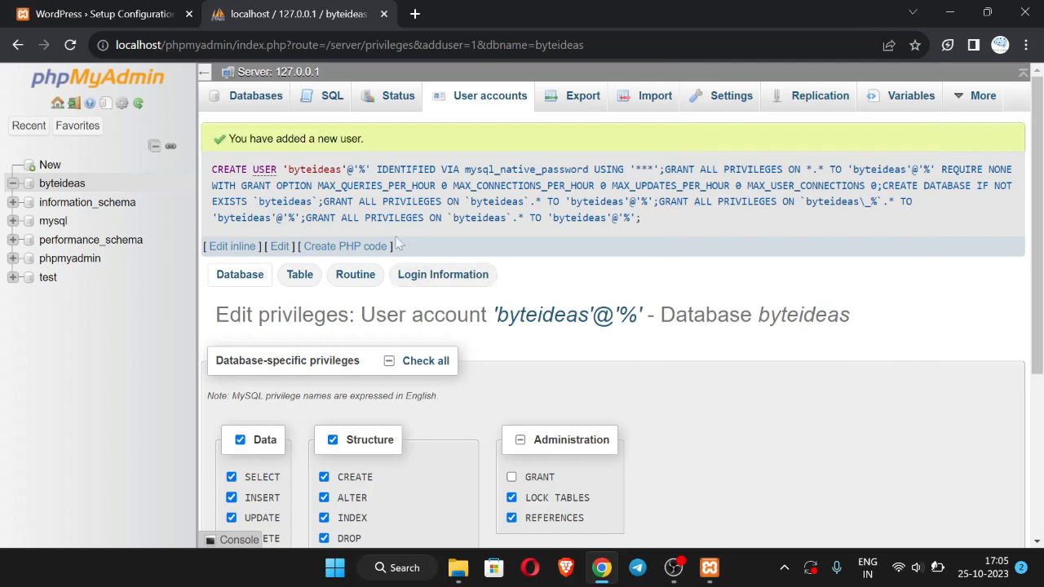
{"action": "left_click", "coordinate": [53, 8]}
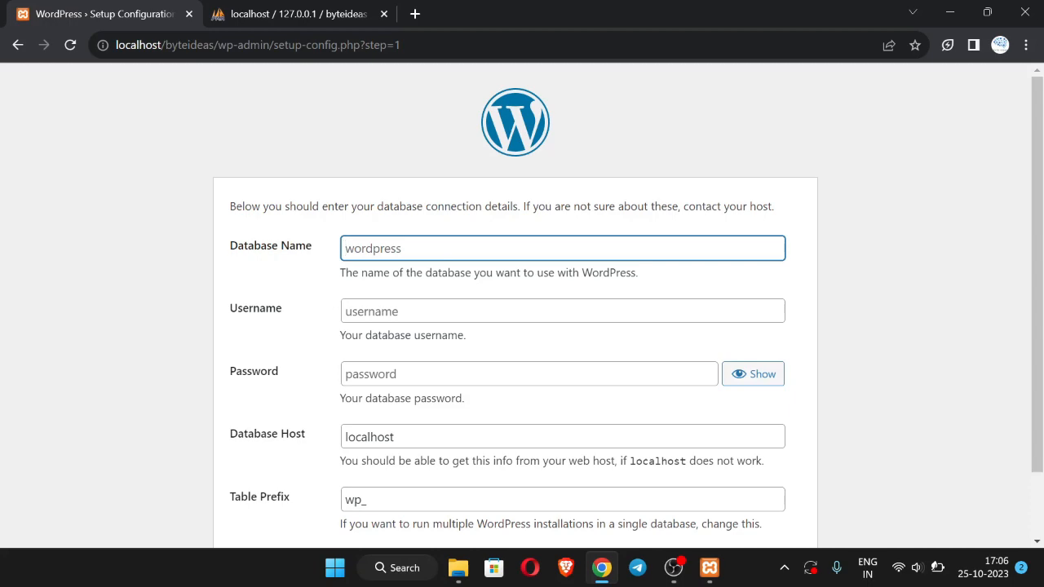
{"action": "scroll", "coordinate": [415, 286], "scroll_direction": "down", "scroll_amount": 1}
{"action": "scroll", "coordinate": [415, 288], "scroll_direction": "up", "scroll_amount": 1}
{"action": "left_click", "coordinate": [249, 9]}
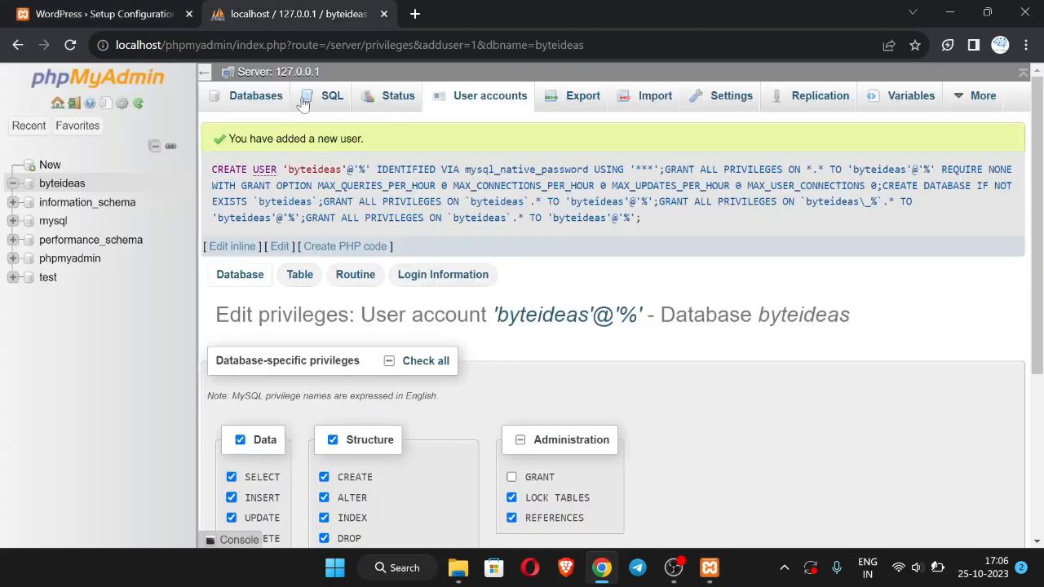
- In the WordPress setup form, set both the database name and the database username to byteideas
{"action": "left_click", "coordinate": [126, 9]}
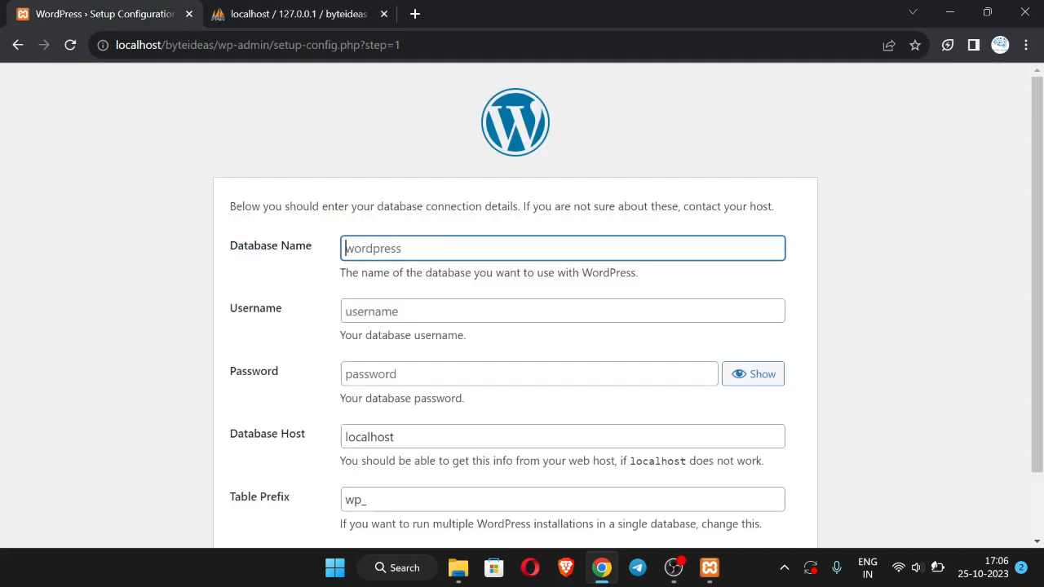
{"action": "type", "text": "byteideas"}
{"action": "key", "text": "Tab"}
{"action": "type", "text": "byte"}
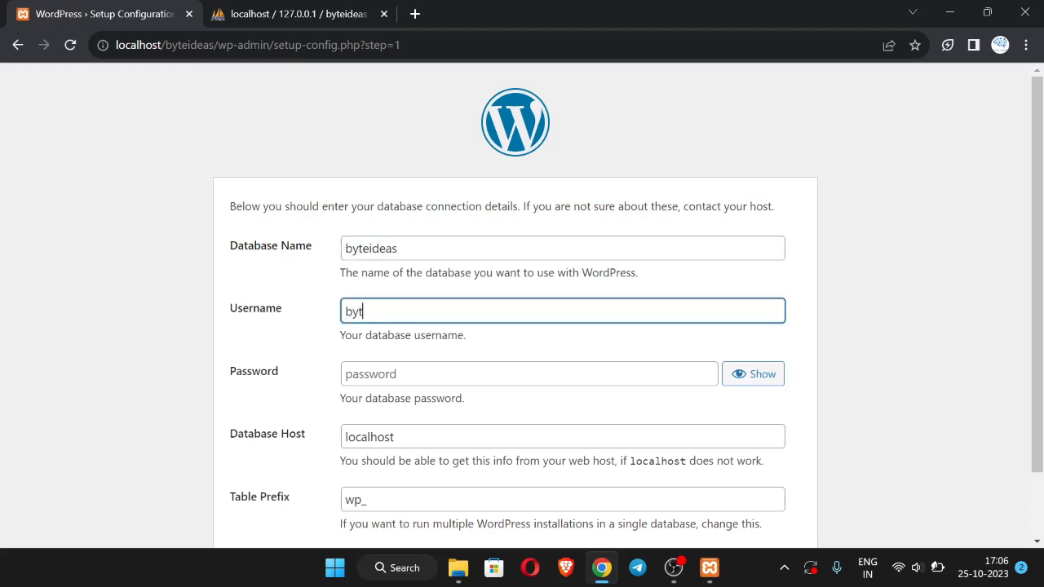
{"action": "type", "text": "ideas"}
- Enter the database password and submit the connection details with host localhost and table prefix wp_
{"action": "left_click", "coordinate": [421, 389]}
{"action": "left_click", "coordinate": [422, 376]}
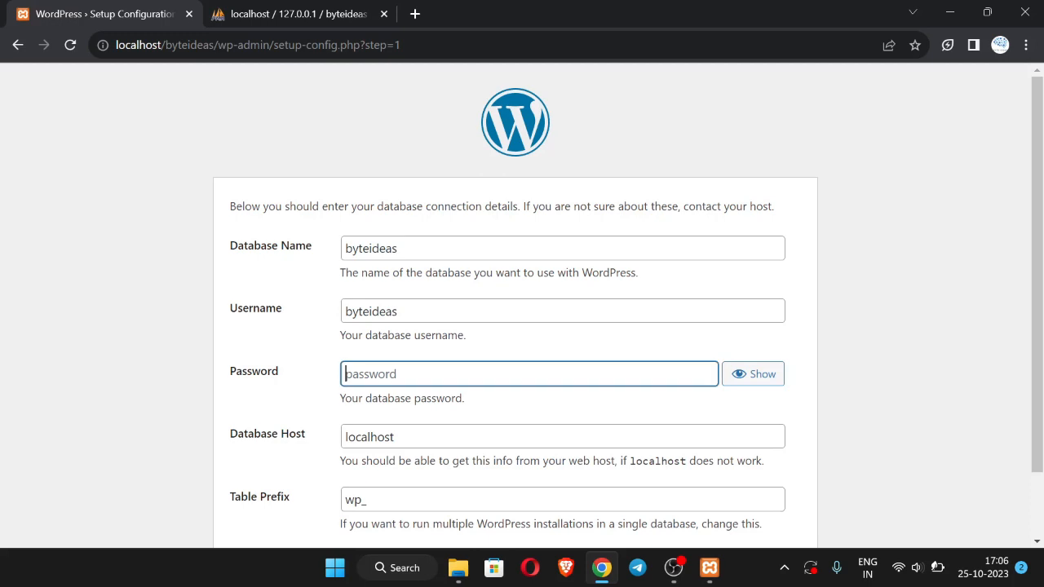
{"action": "type", "text": "••••••••"}
{"action": "scroll", "coordinate": [481, 411], "scroll_direction": "down", "scroll_amount": 2}
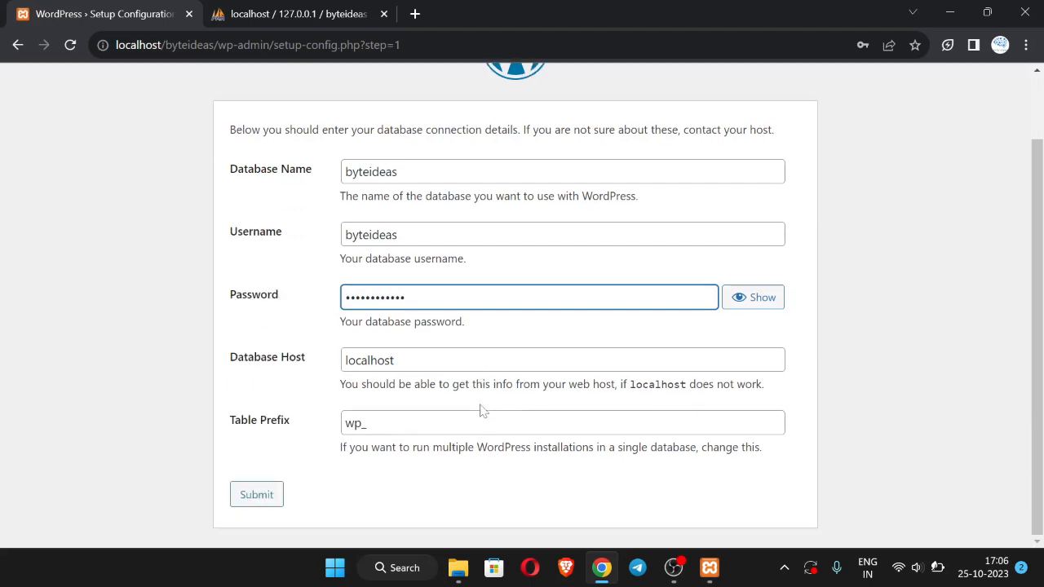
{"action": "scroll", "coordinate": [481, 411], "scroll_direction": "up", "scroll_amount": 2}
{"action": "scroll", "coordinate": [481, 411], "scroll_direction": "down", "scroll_amount": 2}
{"action": "scroll", "coordinate": [481, 411], "scroll_direction": "up", "scroll_amount": 2}
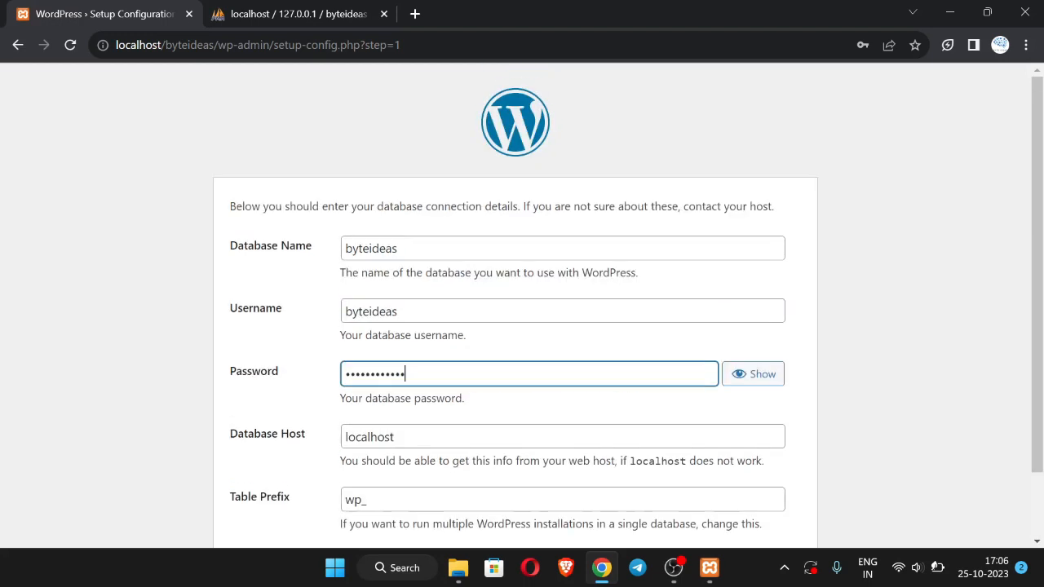
{"action": "scroll", "coordinate": [481, 410], "scroll_direction": "down", "scroll_amount": 2}
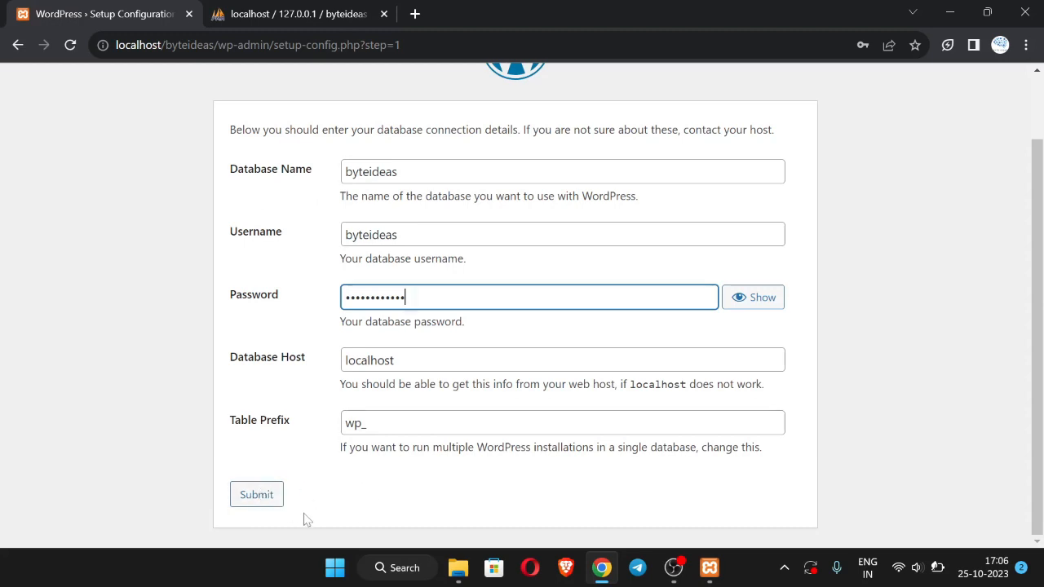
{"action": "left_click", "coordinate": [256, 499]}
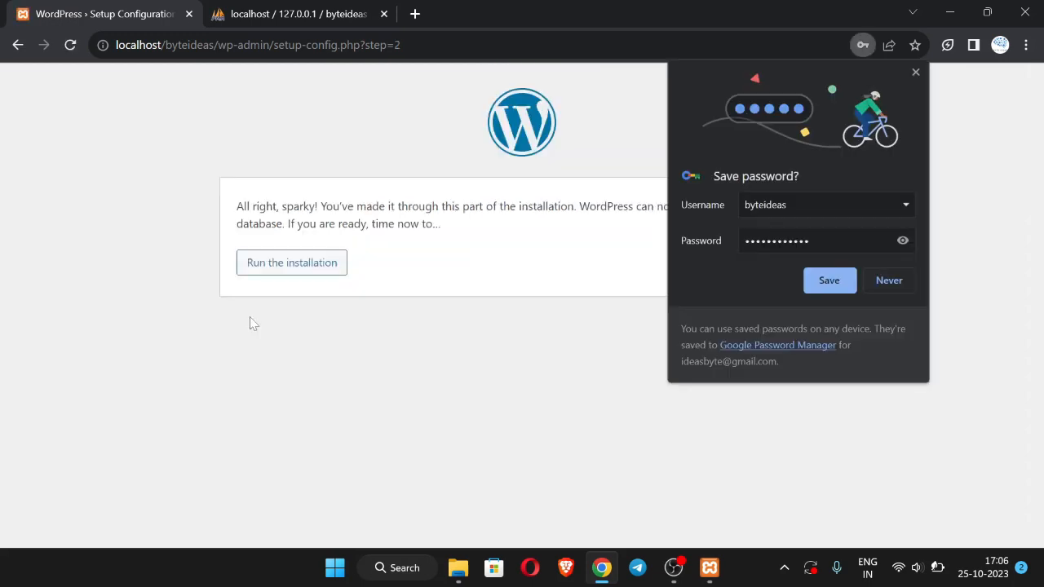
- Decline saving the database password in the browser and run the WordPress installation
{"action": "left_click", "coordinate": [890, 282]}
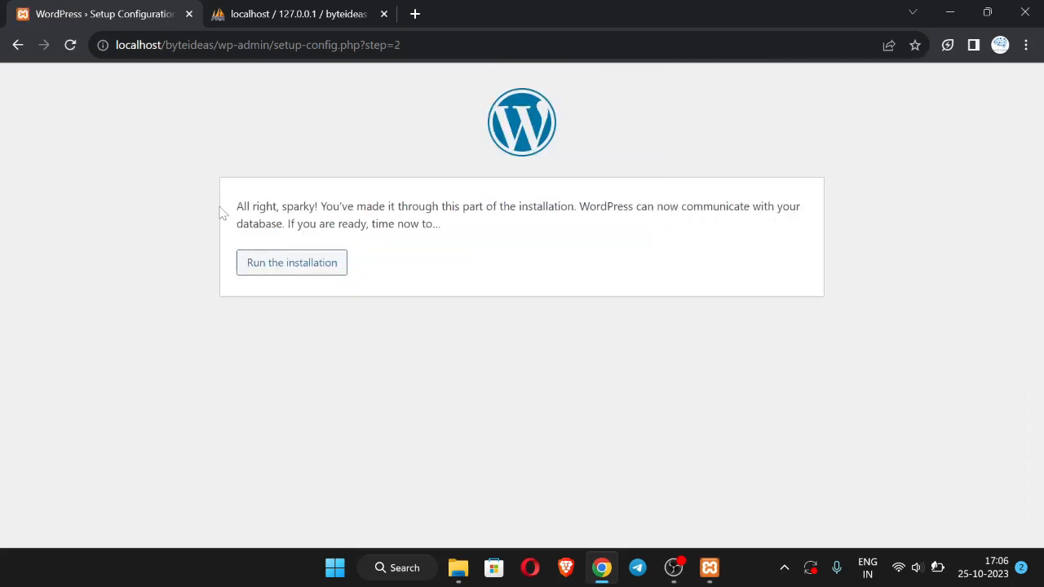
{"action": "left_click_drag", "start_coordinate": [238, 209], "coordinate": [449, 238]}
{"action": "left_click", "coordinate": [448, 238]}
{"action": "left_click", "coordinate": [277, 269]}
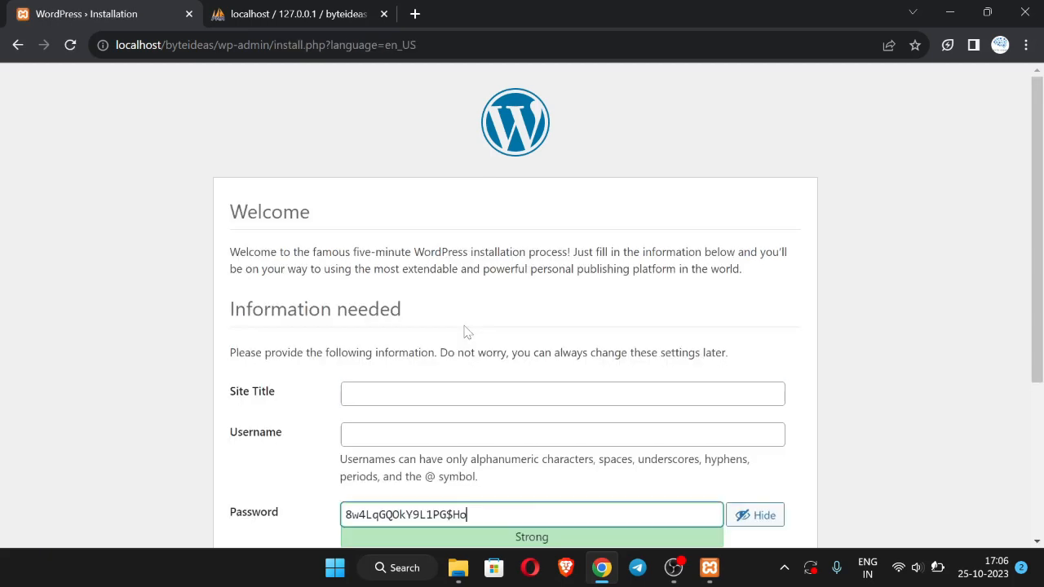
- Set the site title to Byte Ideas and the WordPress username to byteideas
{"action": "scroll", "coordinate": [467, 333], "scroll_direction": "down", "scroll_amount": 1}
{"action": "left_click", "coordinate": [465, 333]}
{"action": "scroll", "coordinate": [465, 332], "scroll_direction": "down", "scroll_amount": 1}
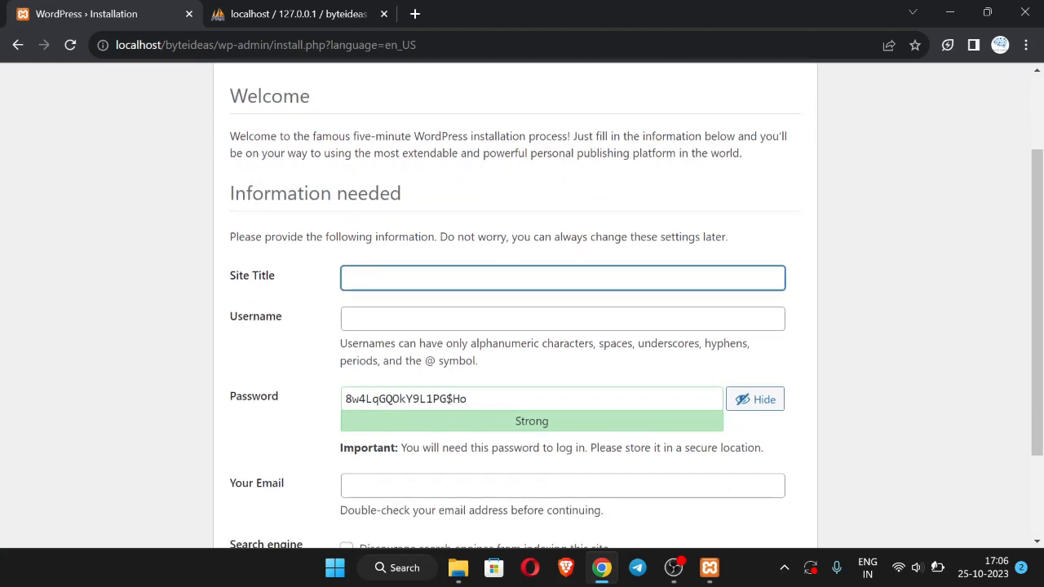
{"action": "type", "text": "Byte Ideas"}
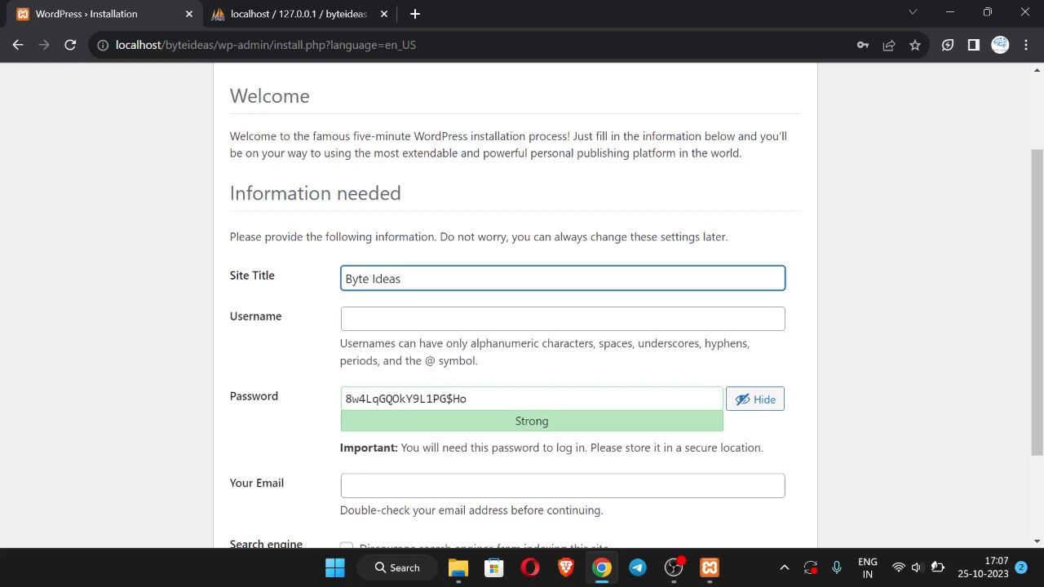
{"action": "key", "text": "Tab"}
{"action": "type", "text": "byte"}
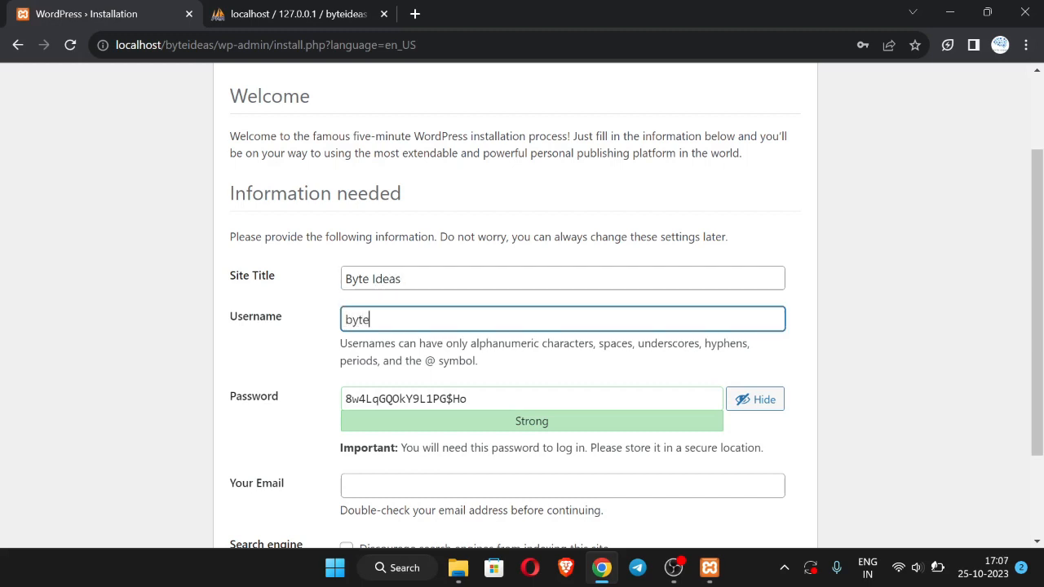
{"action": "type", "text": "ideas"}
{"action": "scroll", "coordinate": [522, 301], "scroll_direction": "down", "scroll_amount": 1}
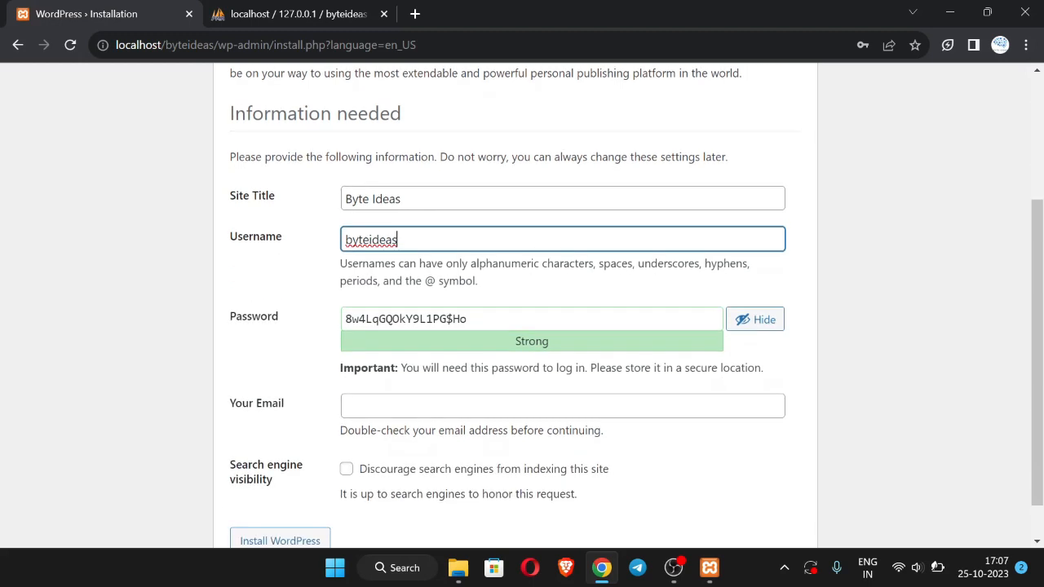
- Replace the suggested WordPress account password with a self-chosen strong password
{"action": "key", "text": "Tab"}
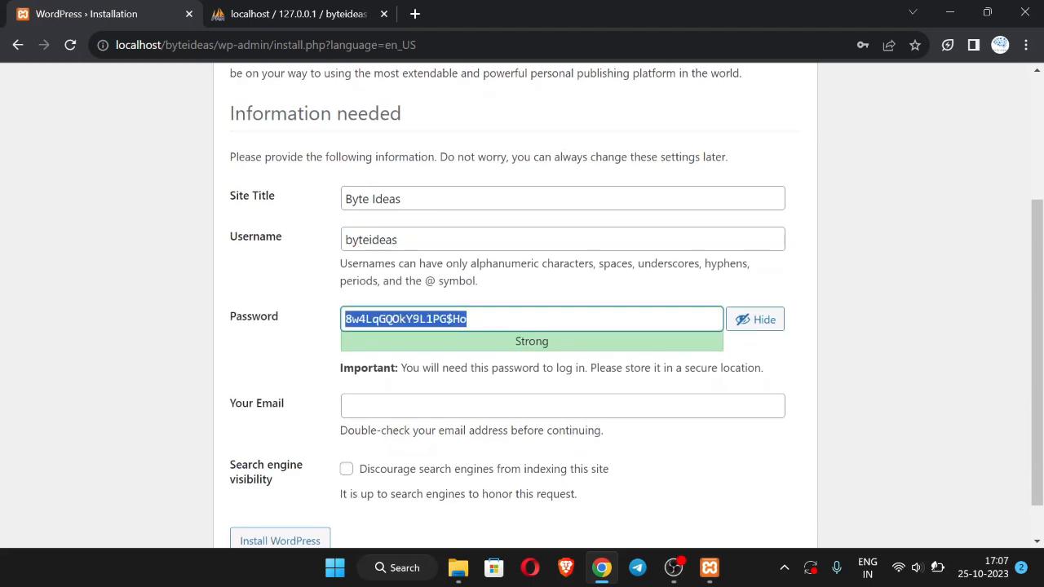
{"action": "type", "text": "W"}
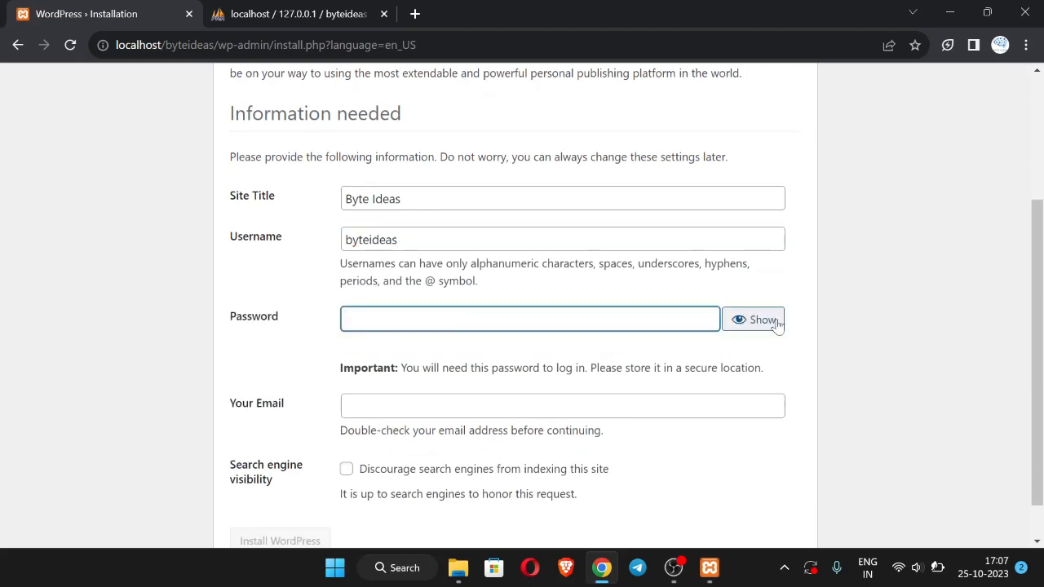
{"action": "type", "text": "•"}
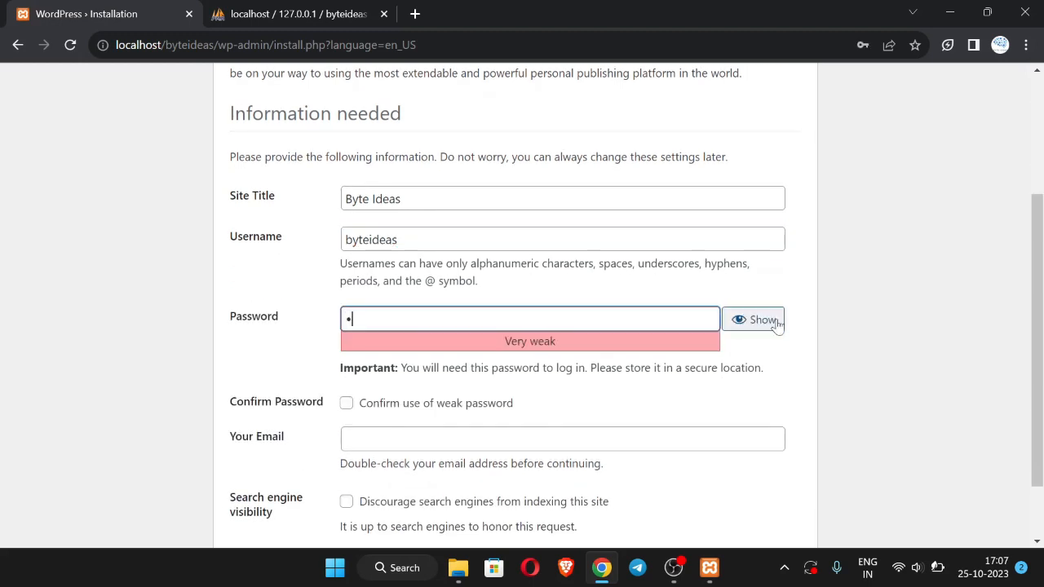
{"action": "type", "text": "•"}
{"action": "key", "text": "BackSpace"}
{"action": "key", "text": "BackSpace"}
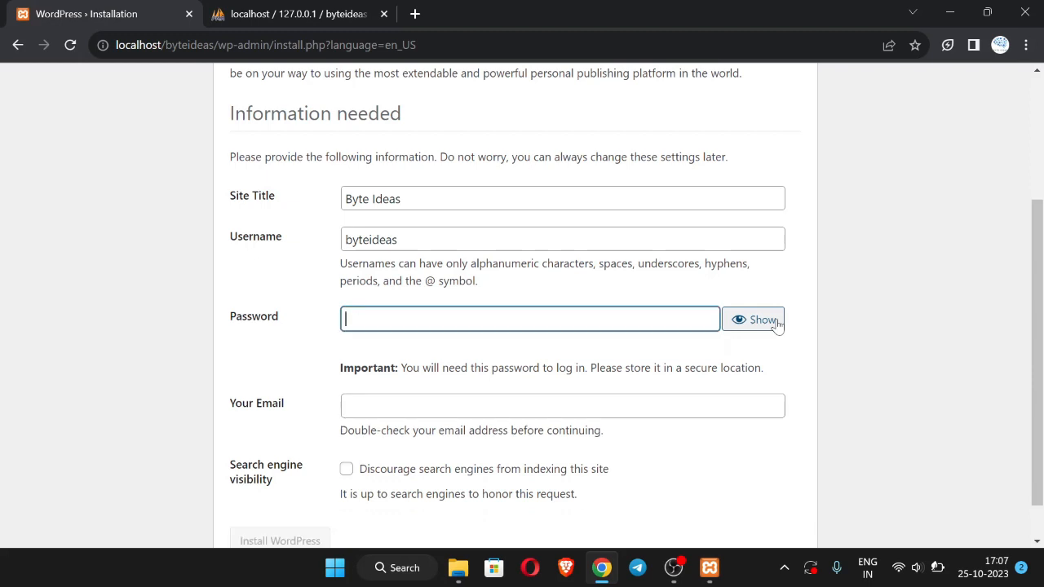
{"action": "type", "text": "•"}
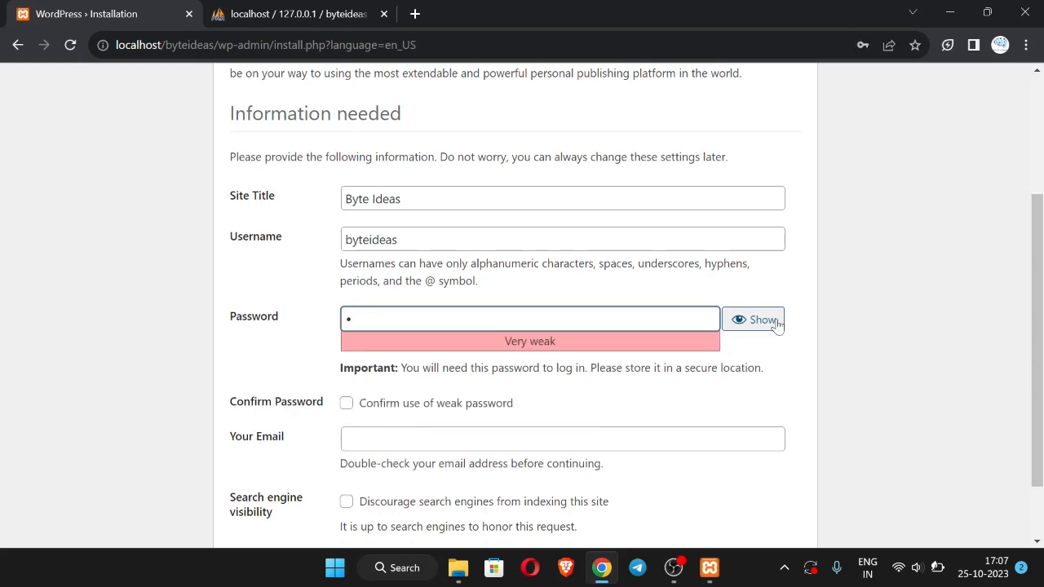
{"action": "key", "text": "BackSpace"}
{"action": "type", "text": "•••••••••••••"}
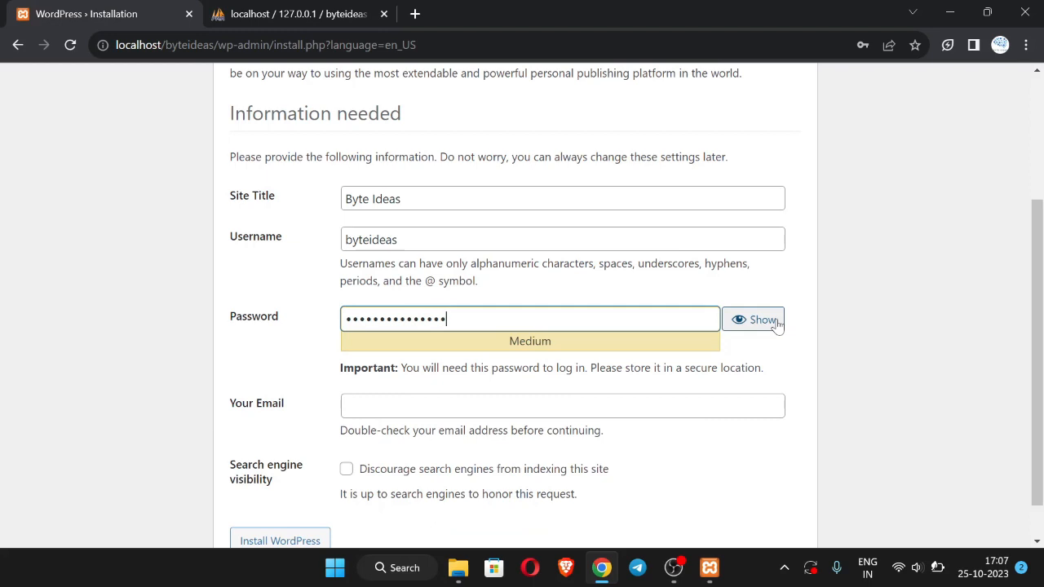
{"action": "type", "text": "••••"}
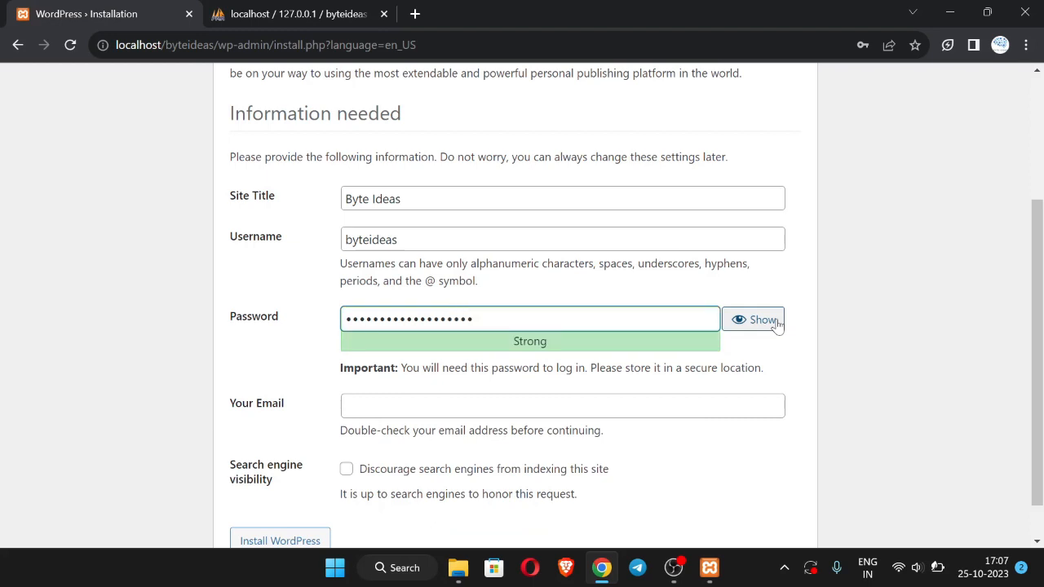
- Fill in the administrator's email address and install WordPress with search engine indexing left allowed
{"action": "scroll", "coordinate": [522, 310], "scroll_direction": "down", "scroll_amount": 1}
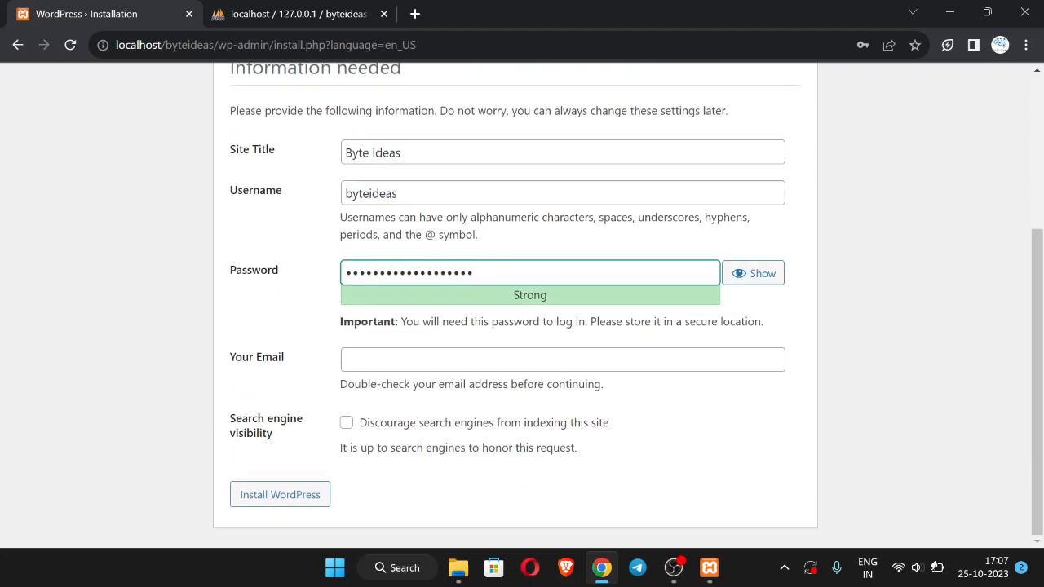
{"action": "left_click", "coordinate": [495, 360]}
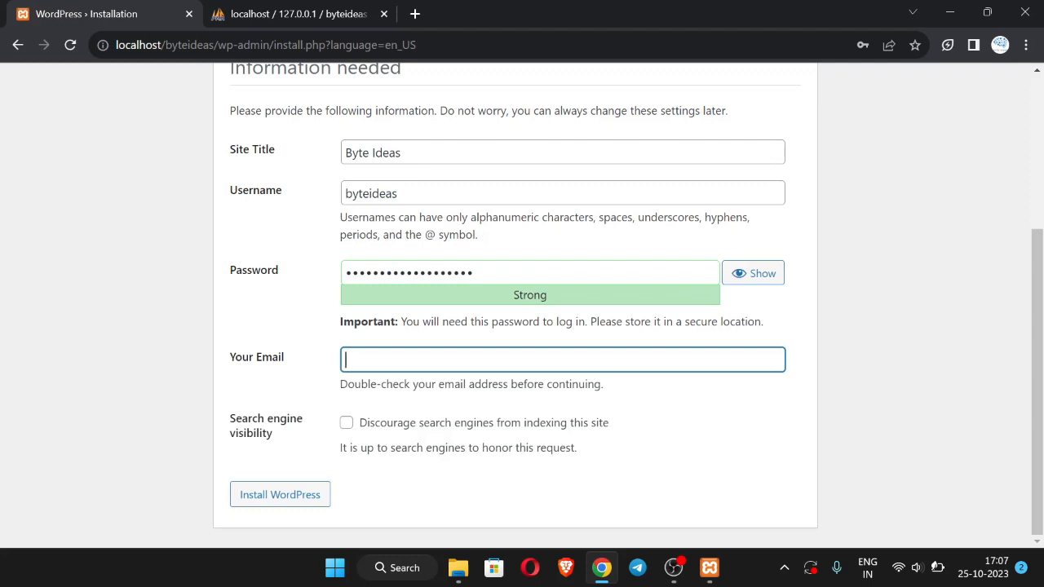
{"action": "type", "text": "??????"}
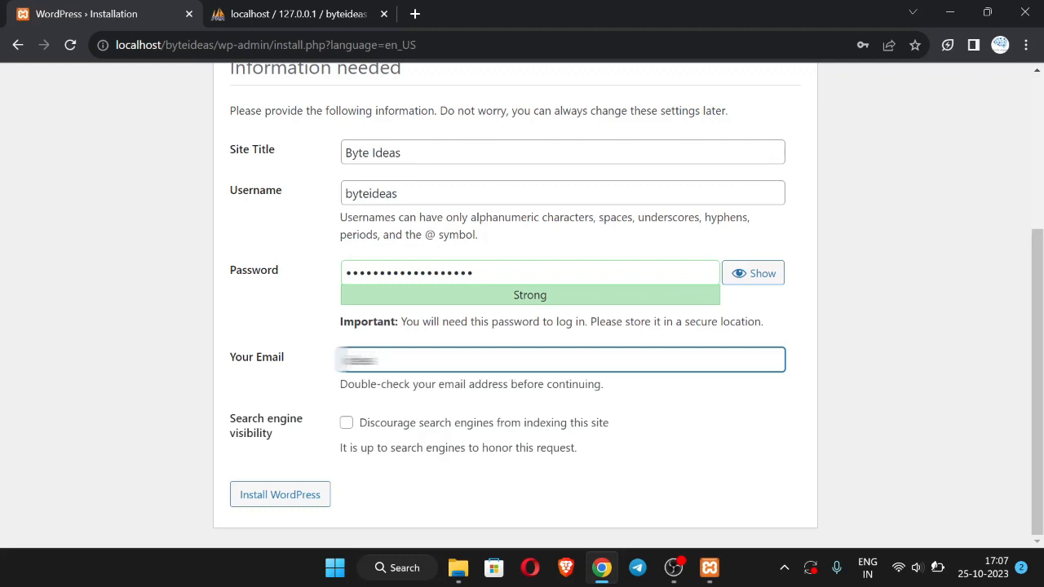
{"action": "type", "text": "????????????????"}
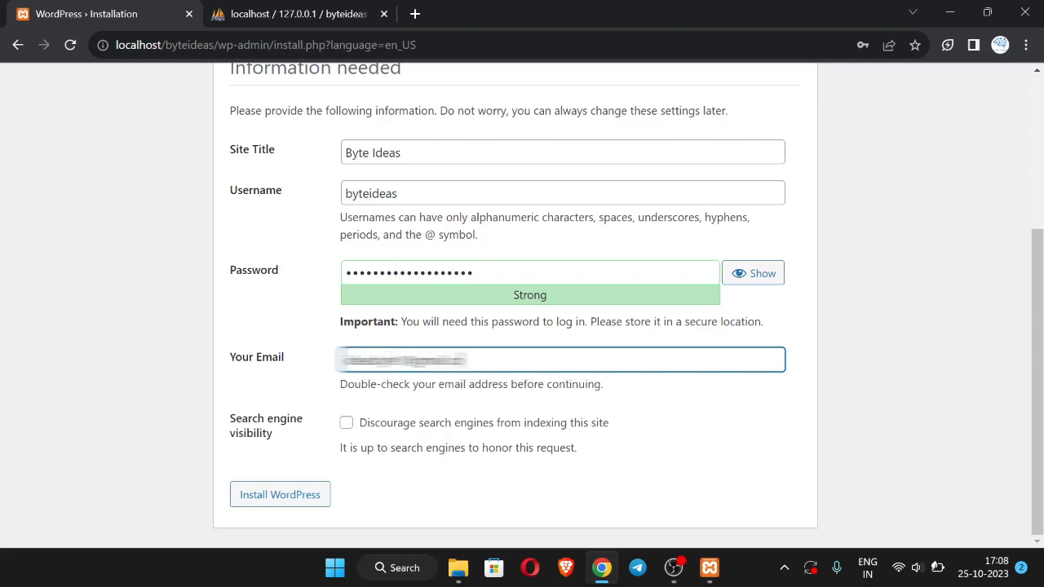
{"action": "type", "text": "nm"}
{"action": "key", "text": "BackSpace"}
{"action": "key", "text": "BackSpace"}
{"action": "type", "text": "m"}
{"action": "left_click", "coordinate": [283, 504]}
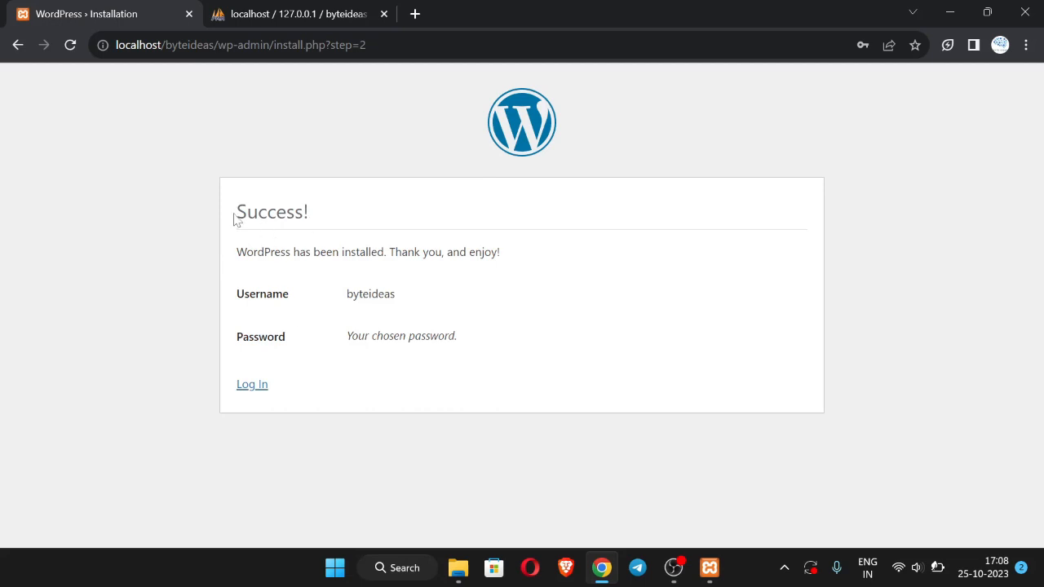
- Open the WordPress login page and try to log in as byteideas with the account password
{"action": "left_click_drag", "start_coordinate": [236, 211], "coordinate": [308, 212]}
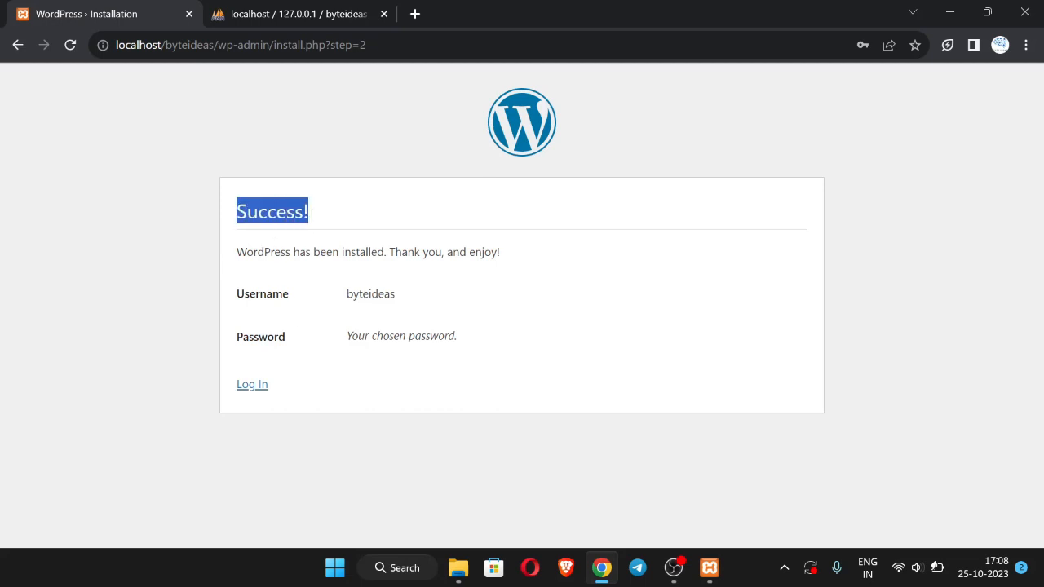
{"action": "left_click", "coordinate": [316, 209]}
{"action": "left_click", "coordinate": [258, 388]}
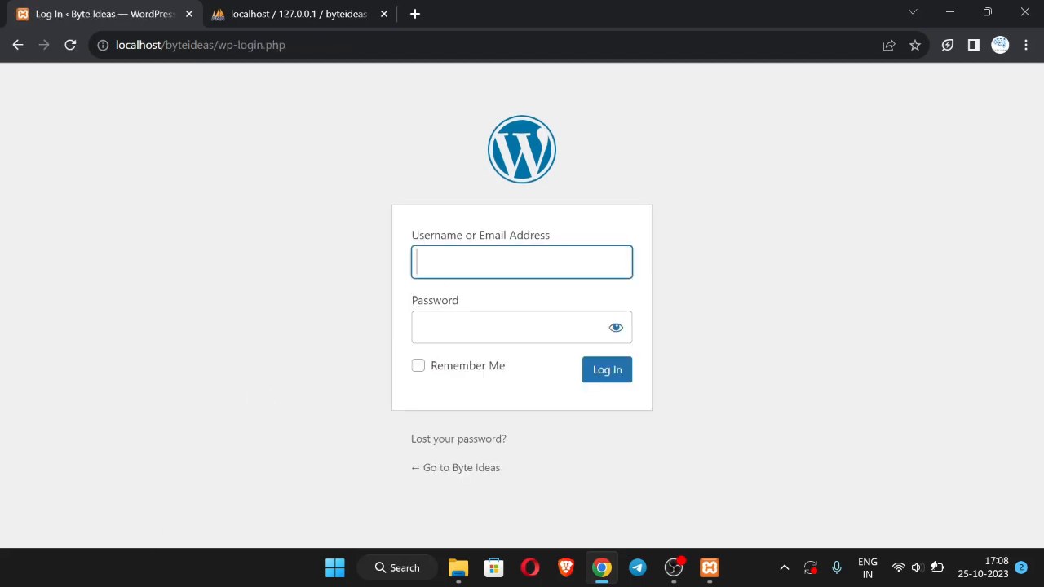
{"action": "type", "text": "byteideas"}
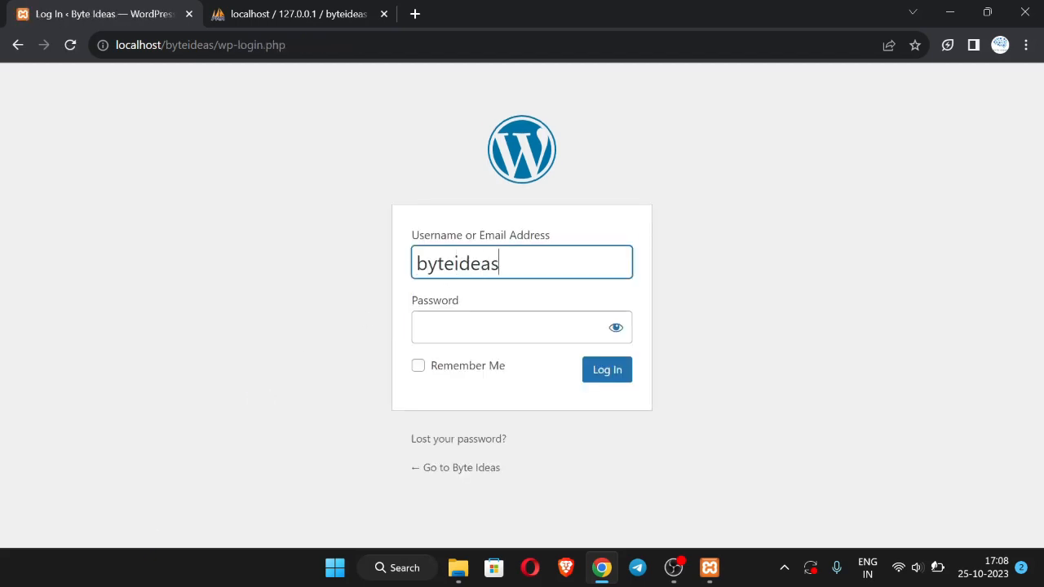
{"action": "key", "text": "Tab"}
{"action": "type", "text": "••••••••••••"}
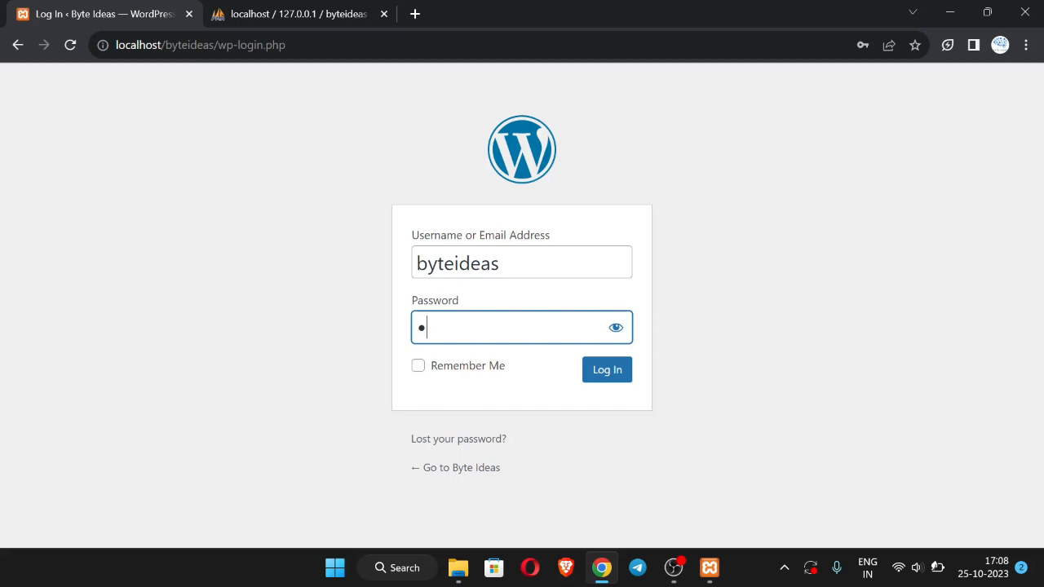
{"action": "left_click", "coordinate": [607, 370]}
- Re-enter the account password for byteideas and log in to the WordPress dashboard
{"action": "type", "text": "•"}
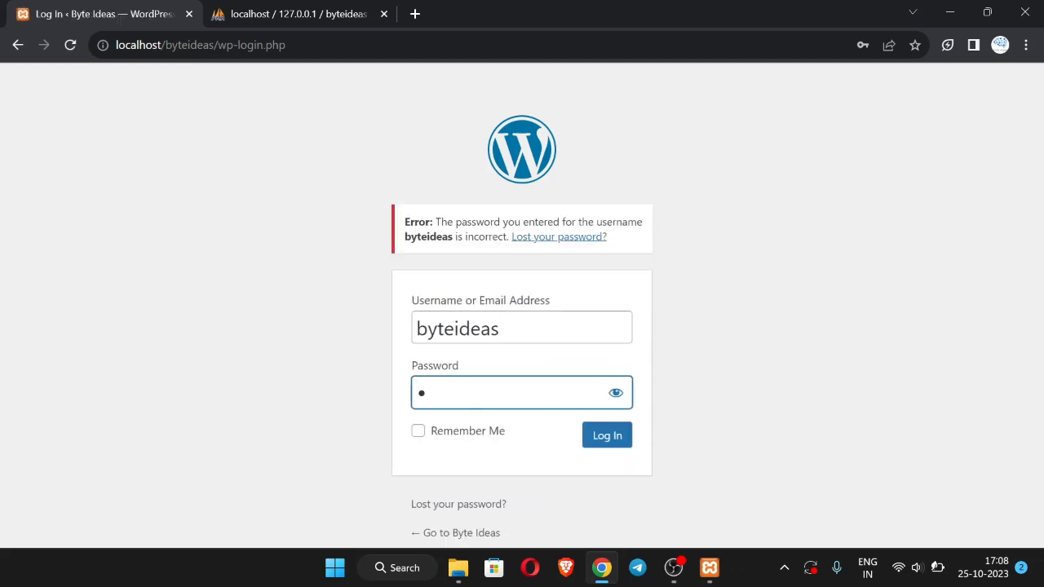
{"action": "type", "text": "••••••••••••••"}
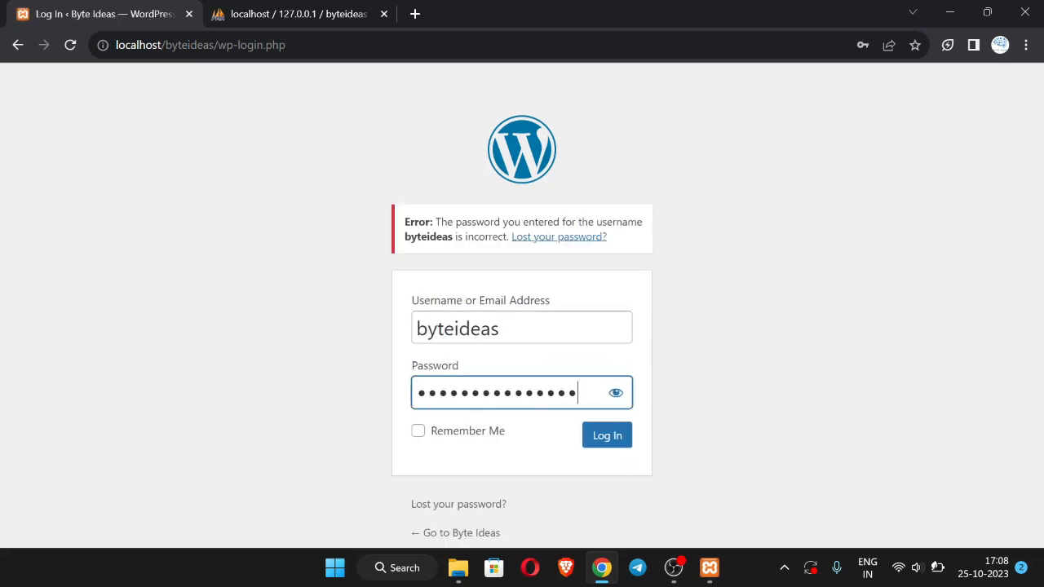
{"action": "type", "text": "••"}
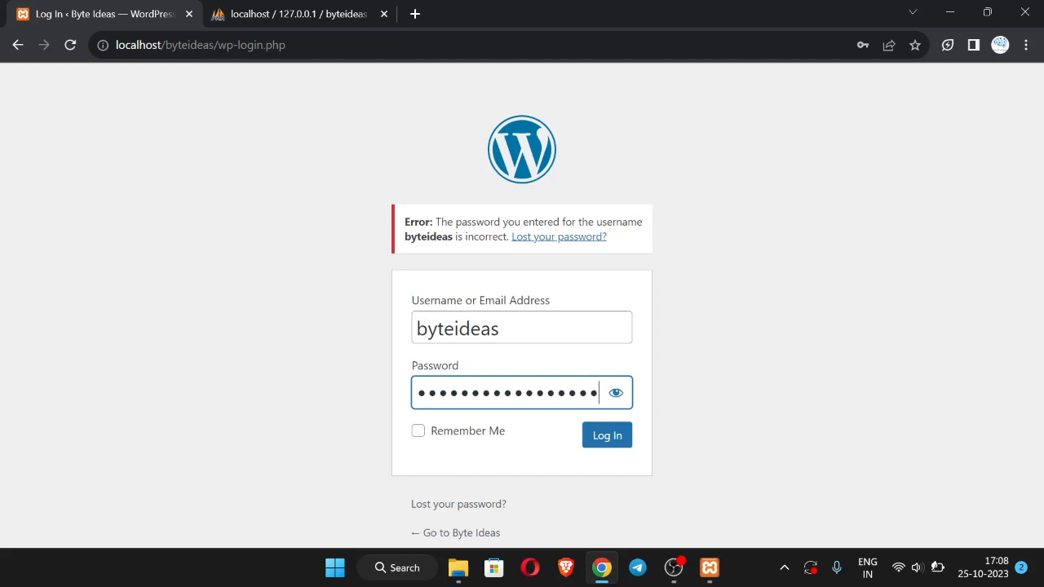
{"action": "left_click", "coordinate": [604, 440]}
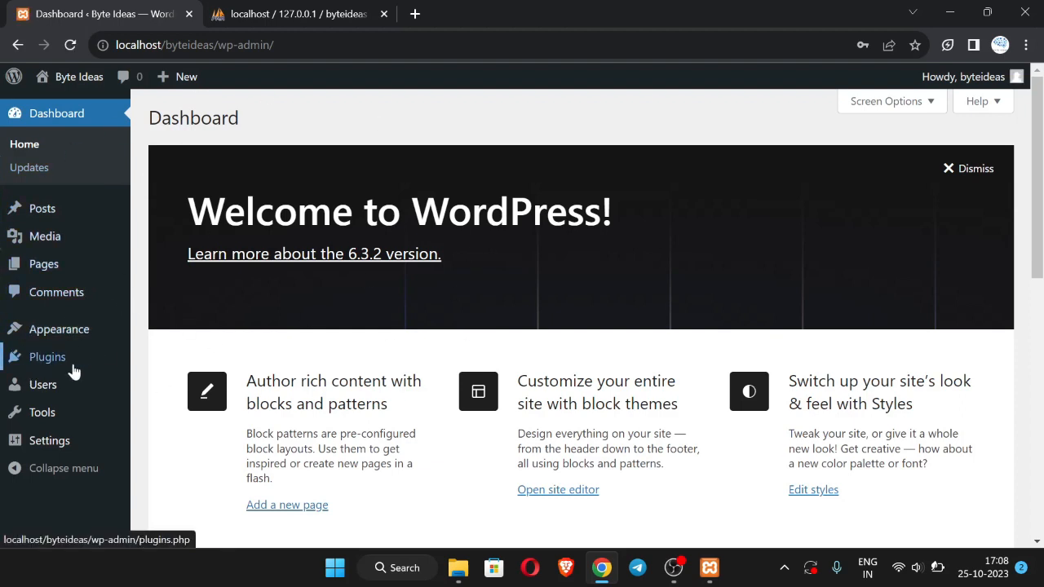
- Install the Astra theme from the popular WordPress themes and activate it for the site
{"action": "mouse_move", "coordinate": [105, 337]}
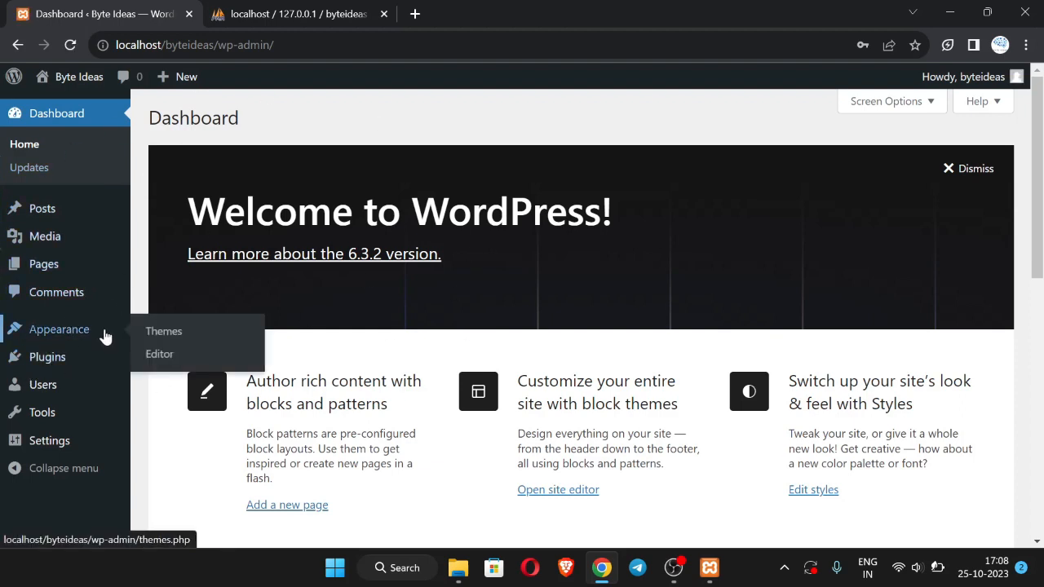
{"action": "left_click", "coordinate": [177, 334]}
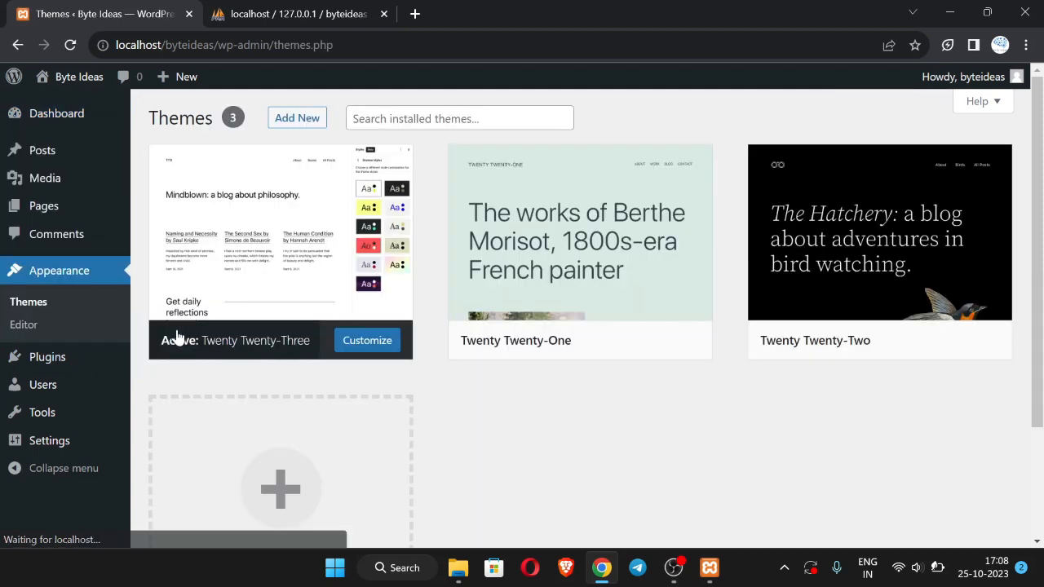
{"action": "left_click", "coordinate": [289, 119]}
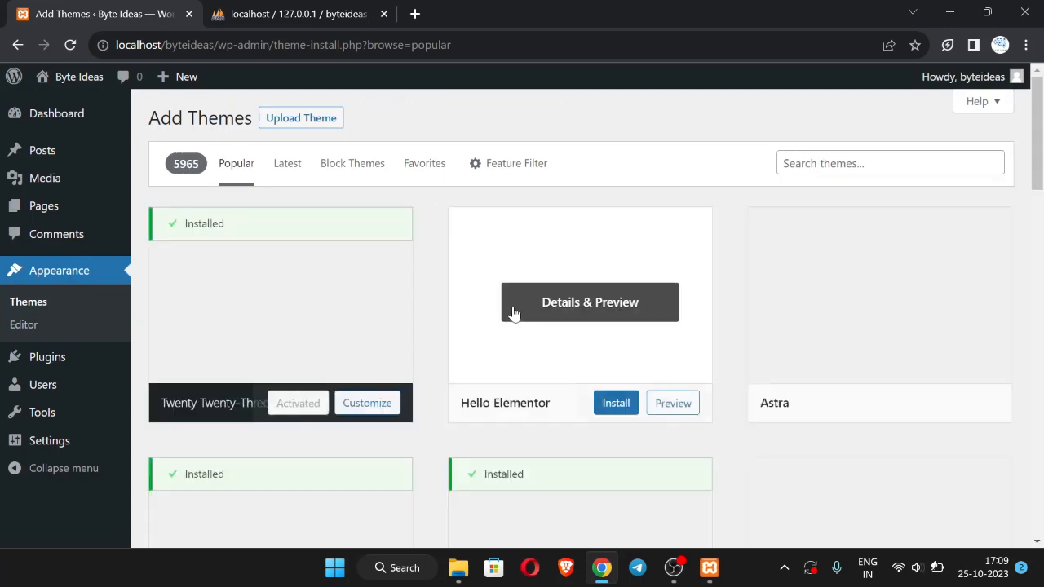
{"action": "scroll", "coordinate": [510, 310], "scroll_direction": "down", "scroll_amount": 2}
{"action": "scroll", "coordinate": [459, 343], "scroll_direction": "down", "scroll_amount": 2}
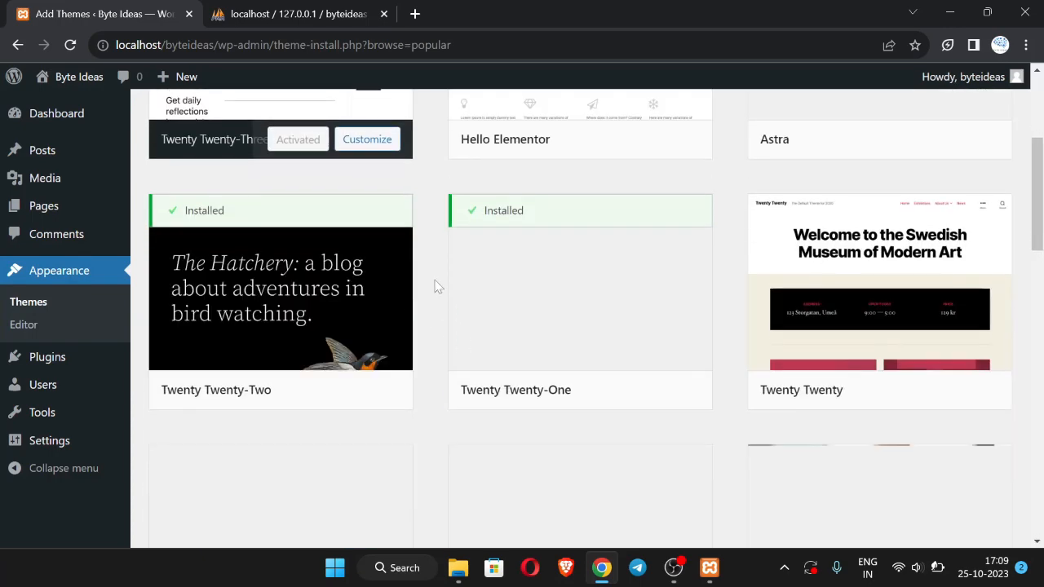
{"action": "scroll", "coordinate": [435, 286], "scroll_direction": "up", "scroll_amount": 5}
{"action": "left_click", "coordinate": [915, 403]}
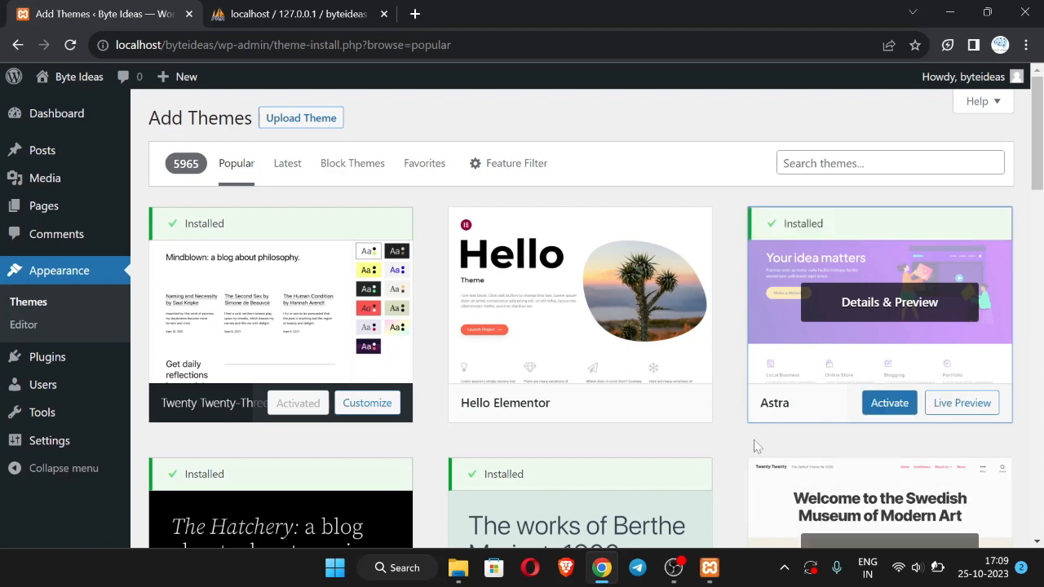
{"action": "left_click", "coordinate": [885, 406]}
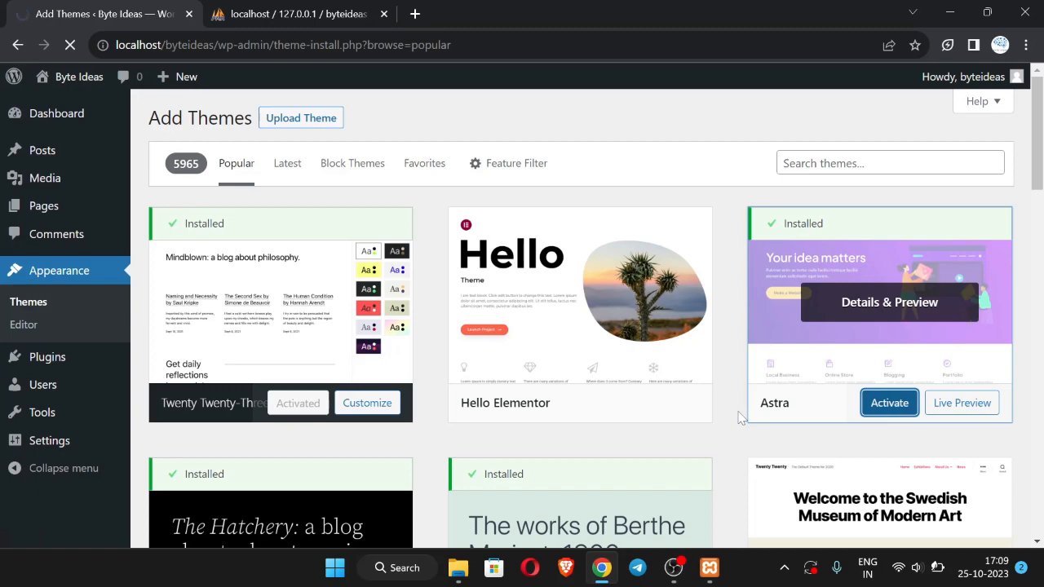
{"action": "scroll", "coordinate": [269, 408], "scroll_direction": "down", "scroll_amount": 1}
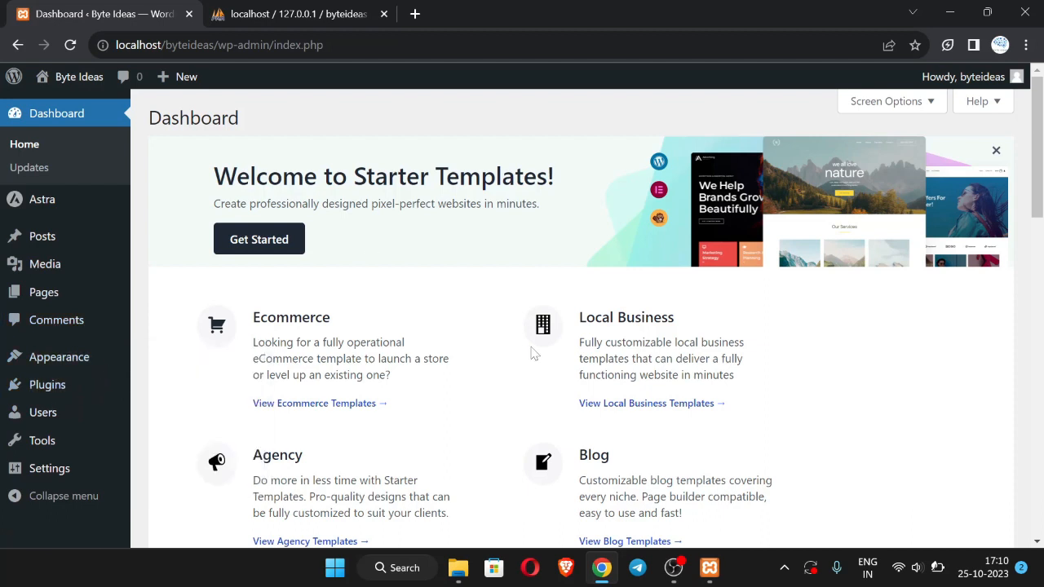
- Open the site's installed themes overview and check which theme is active
{"action": "mouse_move", "coordinate": [58, 368]}
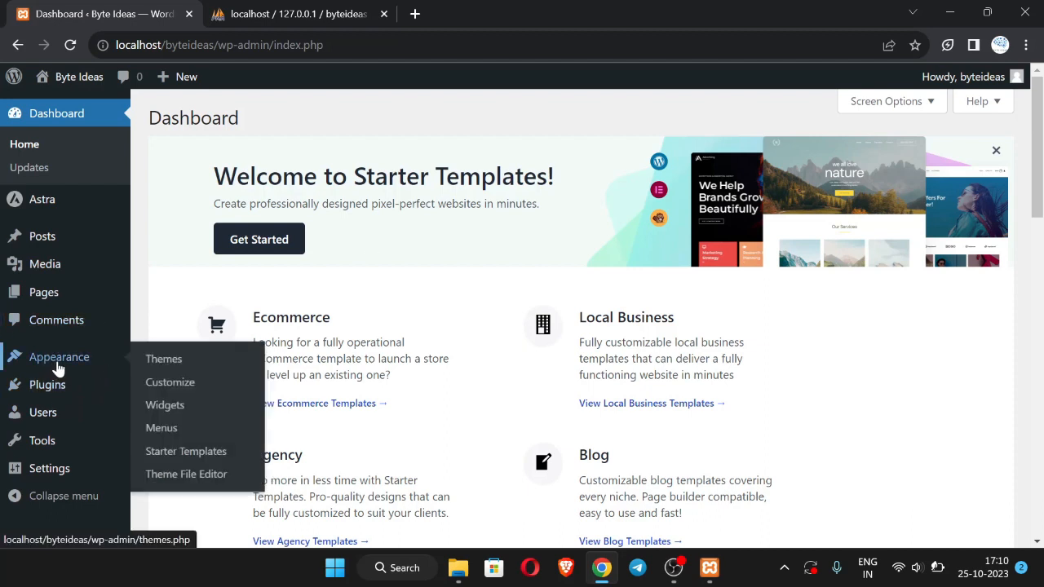
{"action": "left_click", "coordinate": [159, 365]}
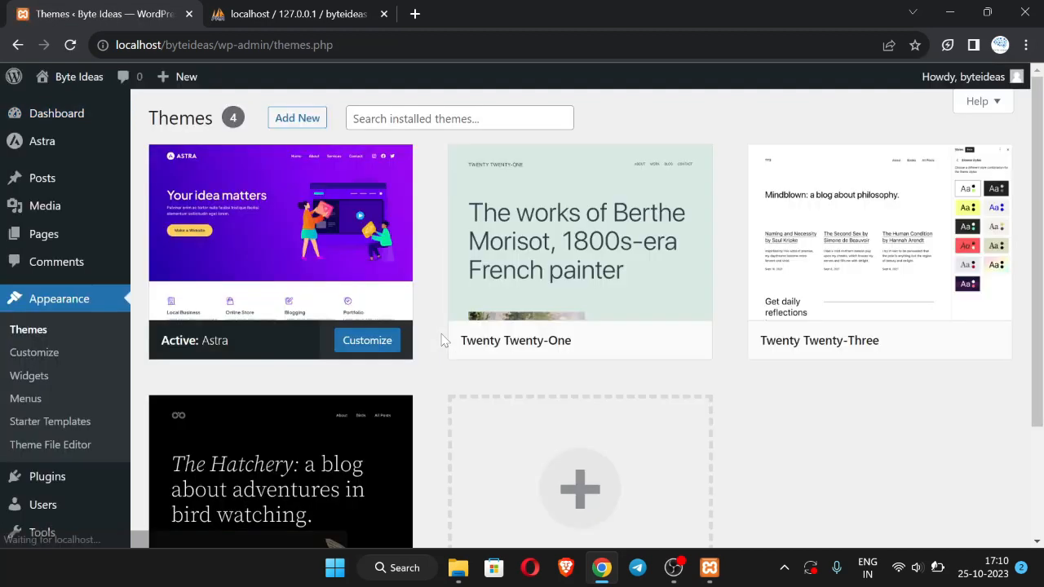
{"action": "scroll", "coordinate": [635, 399], "scroll_direction": "down", "scroll_amount": 1}
{"action": "scroll", "coordinate": [635, 399], "scroll_direction": "up", "scroll_amount": 1}
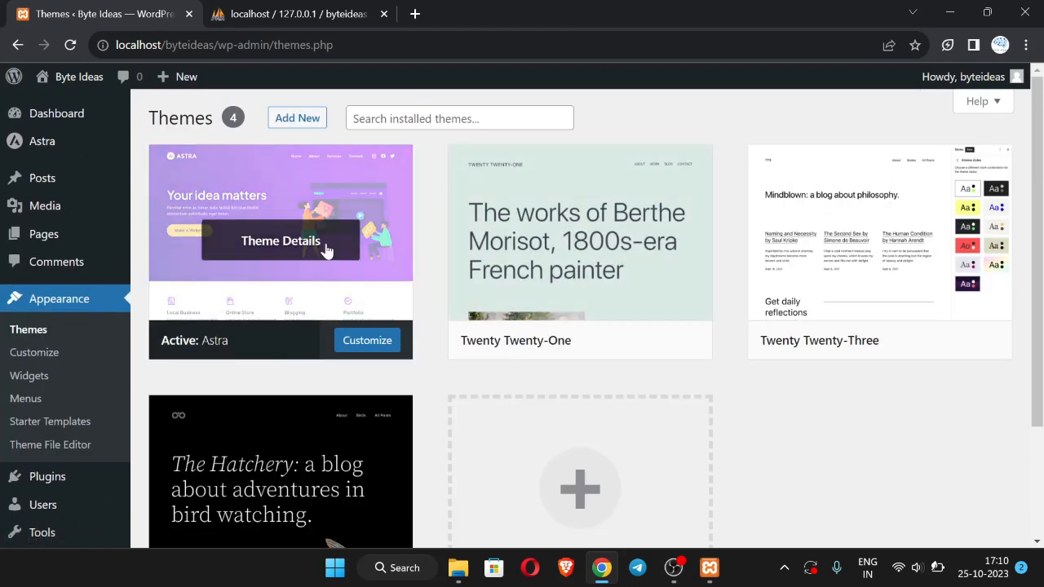
{"action": "scroll", "coordinate": [810, 334], "scroll_direction": "down", "scroll_amount": 3}
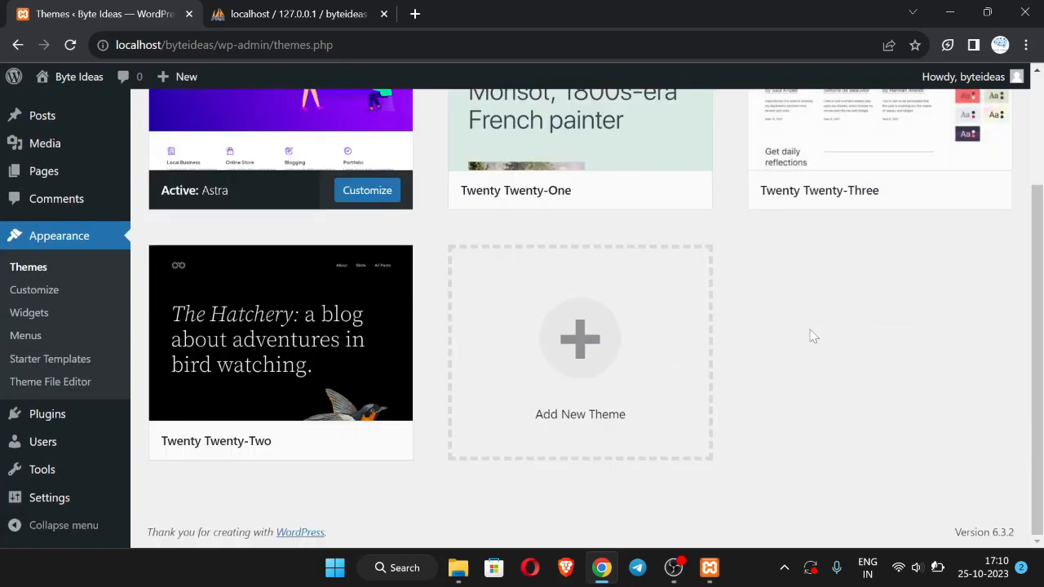
{"action": "scroll", "coordinate": [643, 283], "scroll_direction": "up", "scroll_amount": 3}
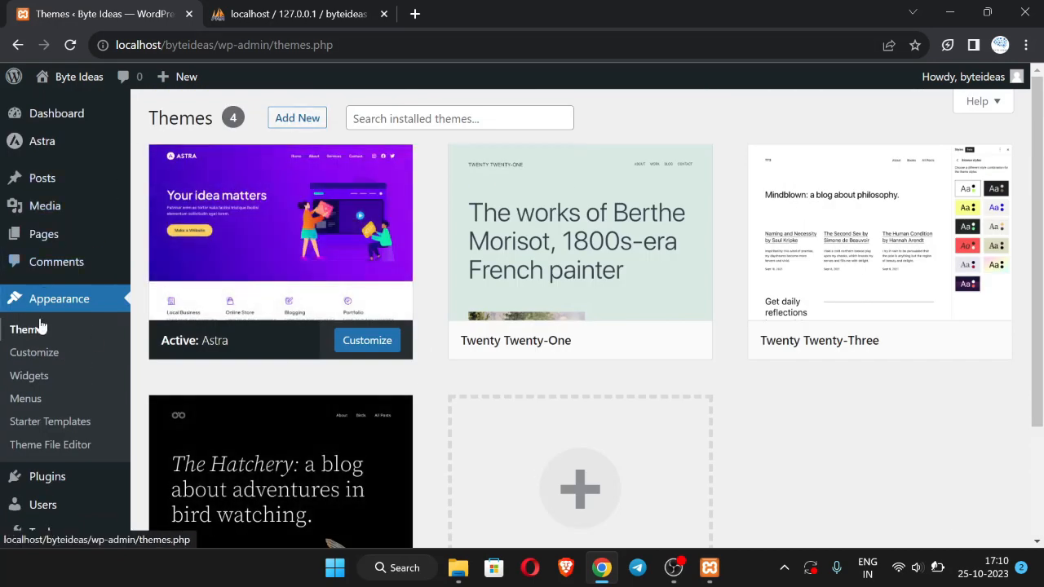
- Minimize the browser and the other open windows to show the desktop
{"action": "left_click", "coordinate": [961, 8]}
{"action": "left_click", "coordinate": [454, 12]}
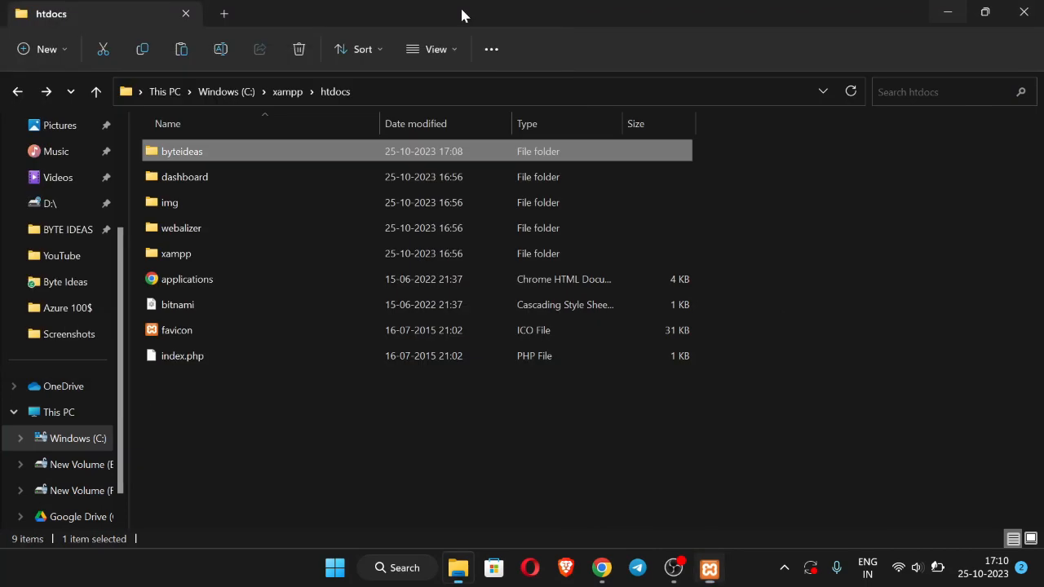
{"action": "key", "text": "super+d"}
{"action": "right_click", "coordinate": [576, 152]}
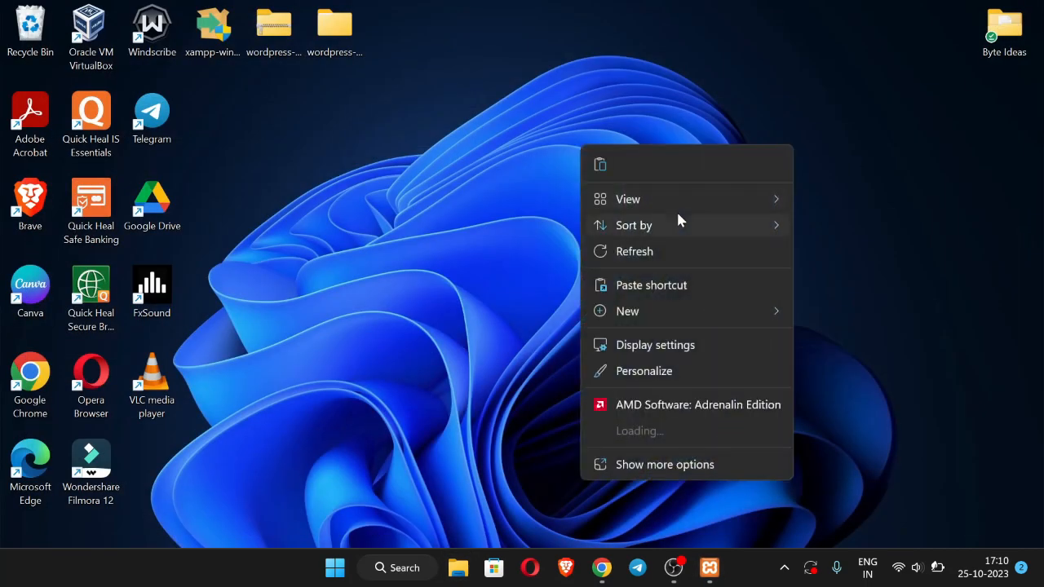
{"action": "left_click", "coordinate": [599, 250]}
{"action": "right_click", "coordinate": [401, 173]}
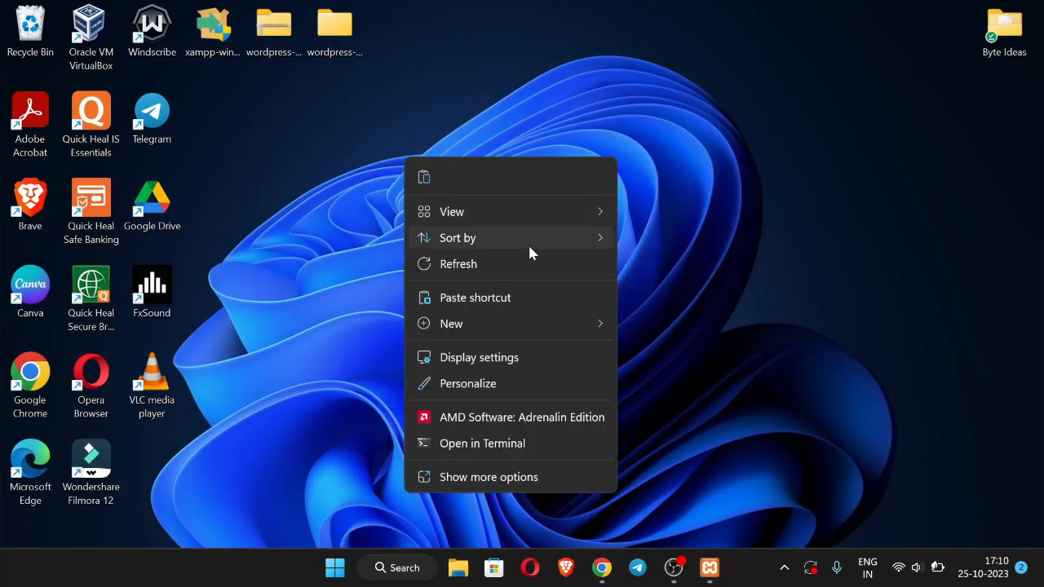
{"action": "left_click", "coordinate": [493, 265]}
{"action": "right_click", "coordinate": [517, 94]}
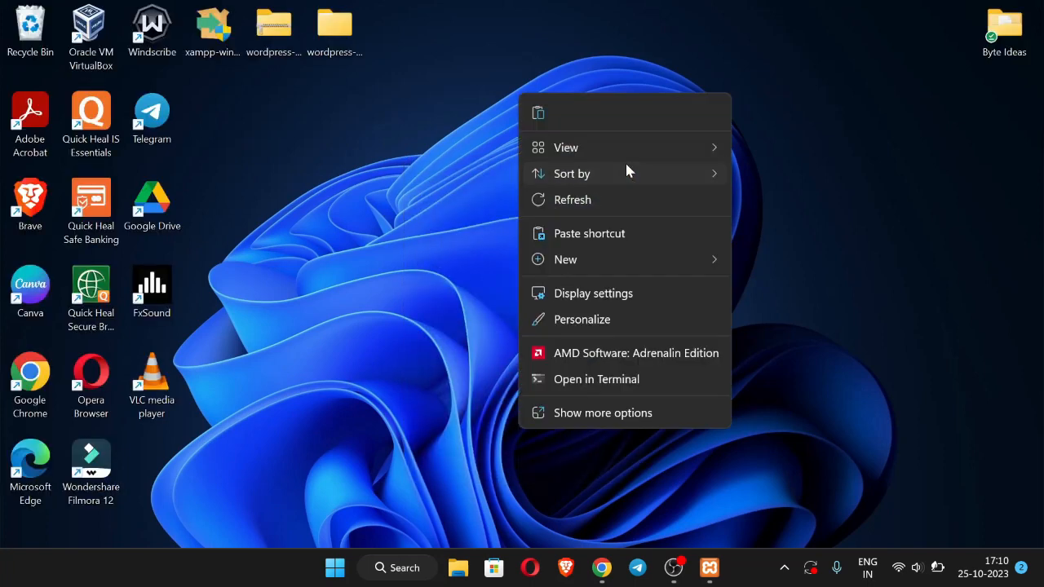
{"action": "left_click", "coordinate": [586, 201]}
{"action": "right_click", "coordinate": [444, 145]}
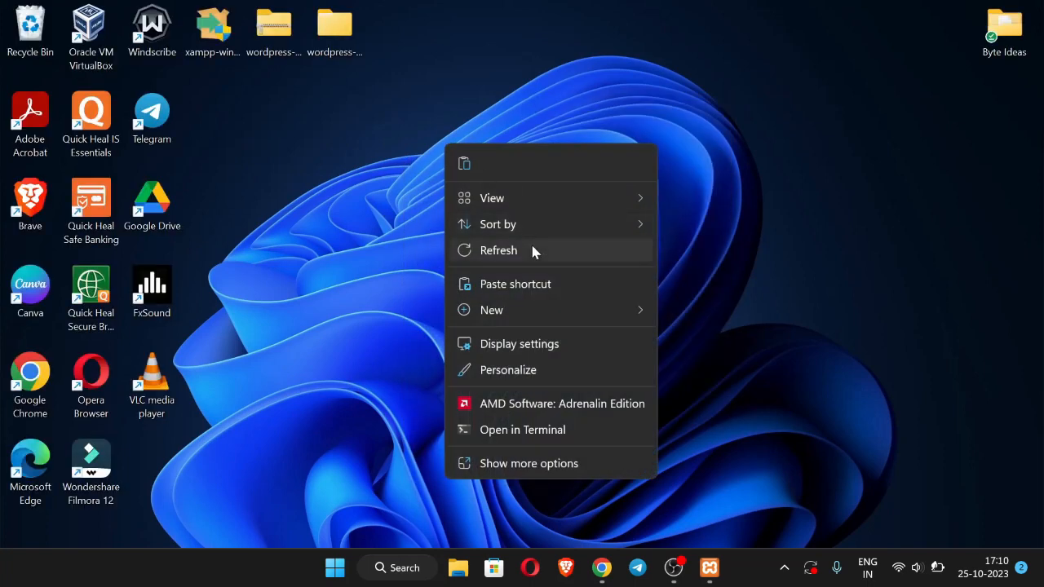
{"action": "left_click", "coordinate": [530, 249]}
{"action": "right_click", "coordinate": [532, 38]}
{"action": "left_click", "coordinate": [643, 144]}
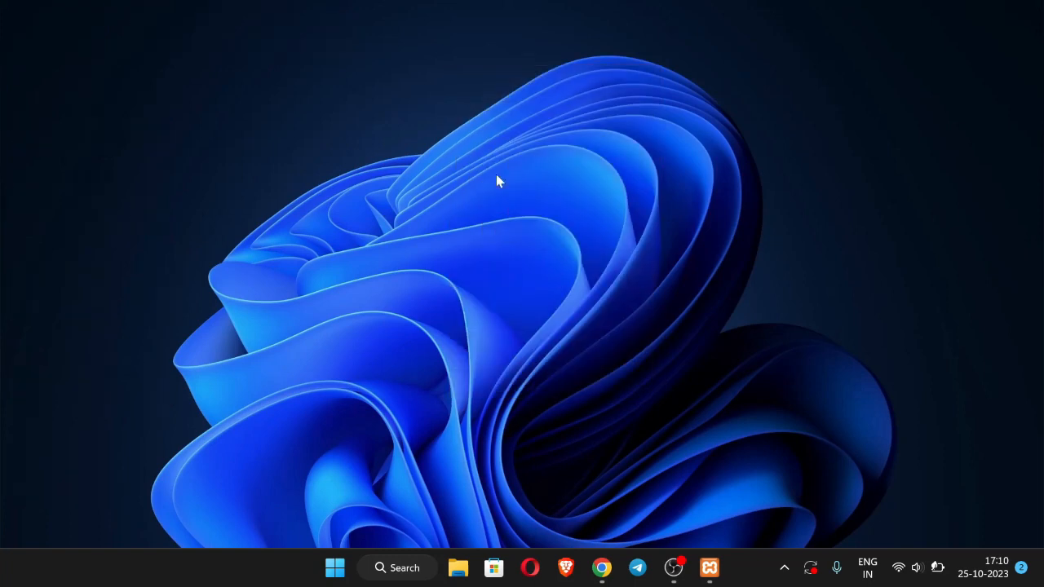
{"action": "right_click", "coordinate": [495, 70]}
{"action": "left_click", "coordinate": [583, 173]}
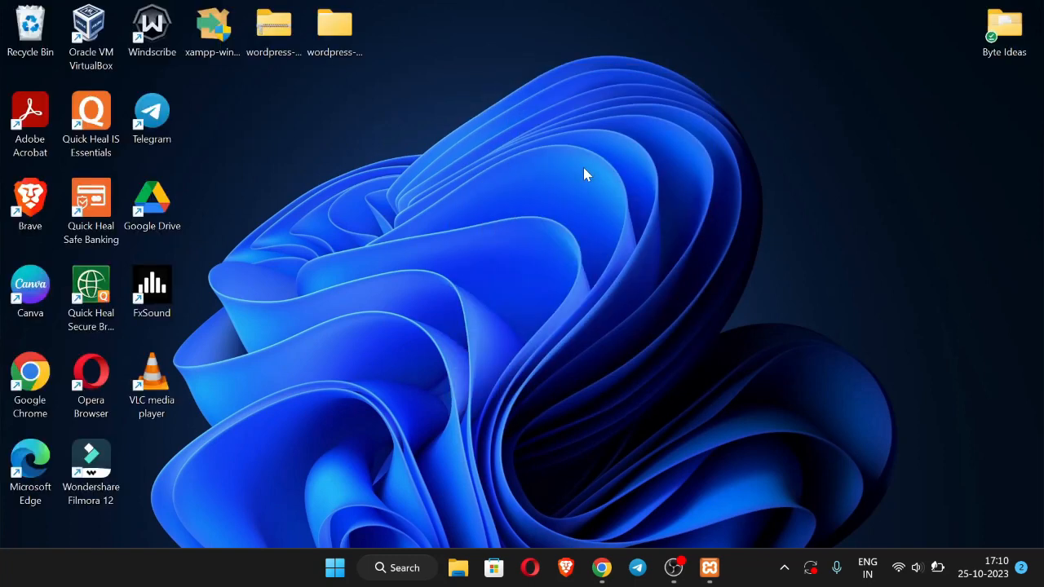
{"action": "left_click", "coordinate": [674, 567]}
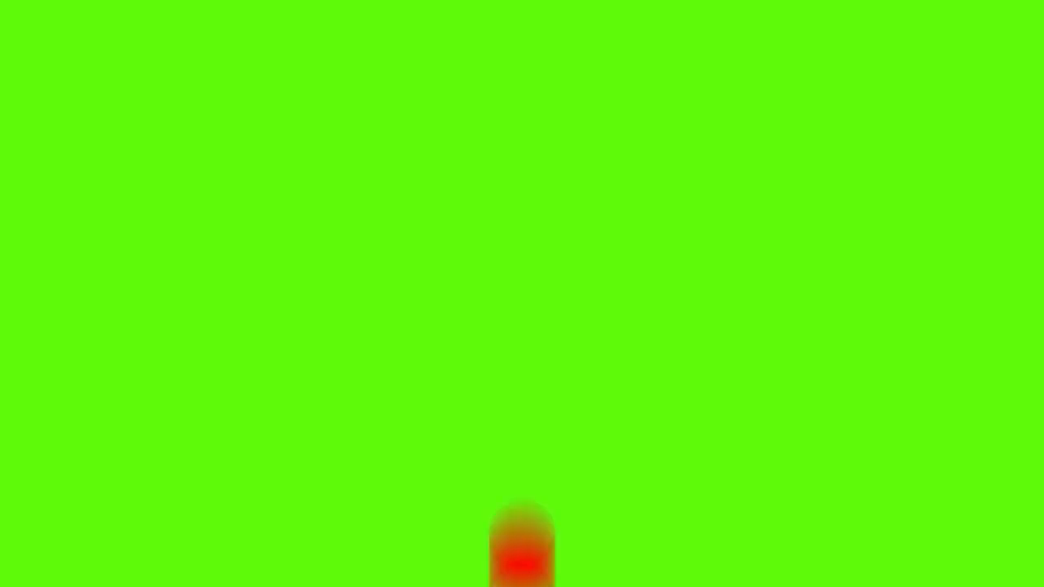